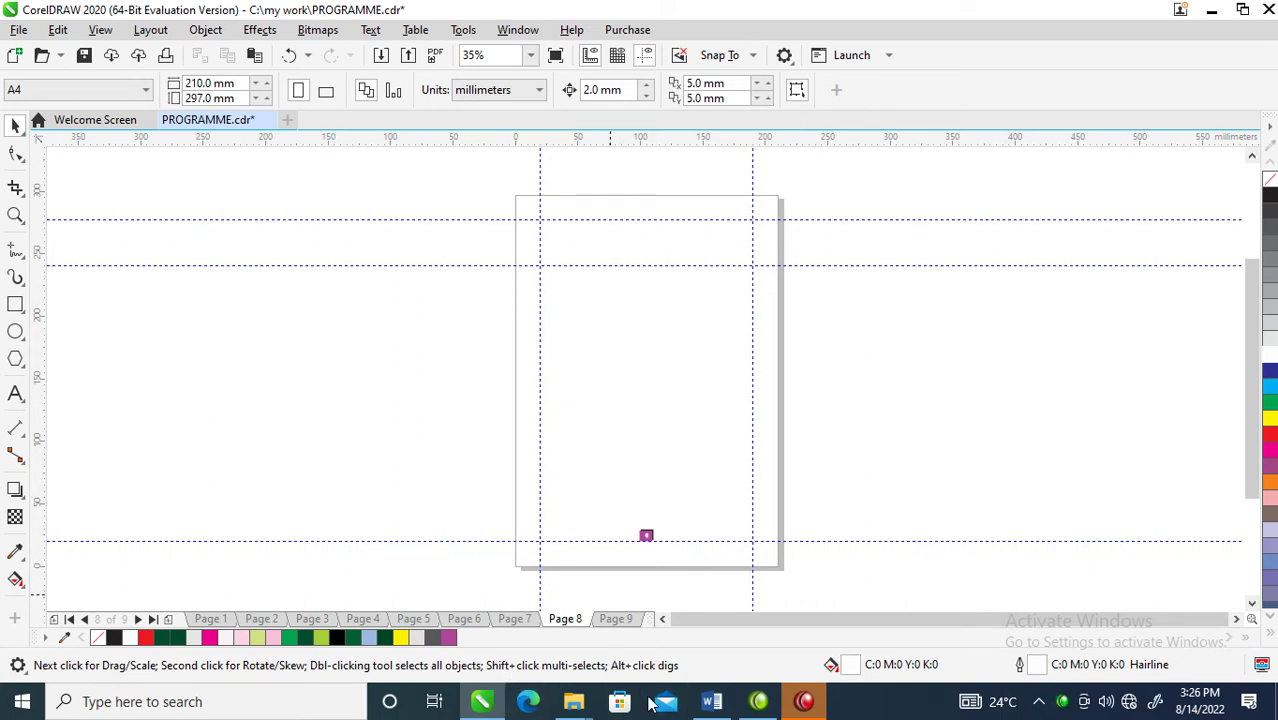
- Switch to the Word document containing the article "Entrepreneurship as a catalyst for economic development"
left_click(709, 702)
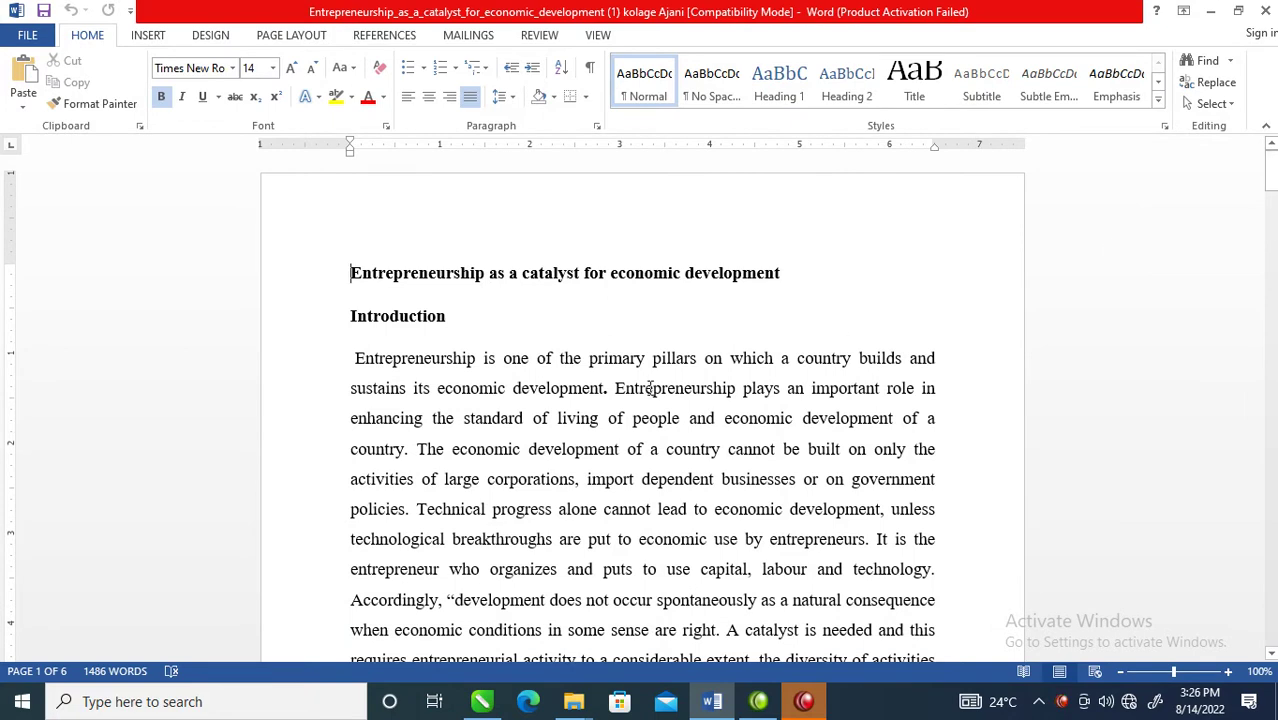
mouse_move(1272, 178)
left_mouse_down()
mouse_move(1272, 196)
mouse_move(1272, 166)
mouse_move(1272, 640)
mouse_move(1272, 168)
left_mouse_up()
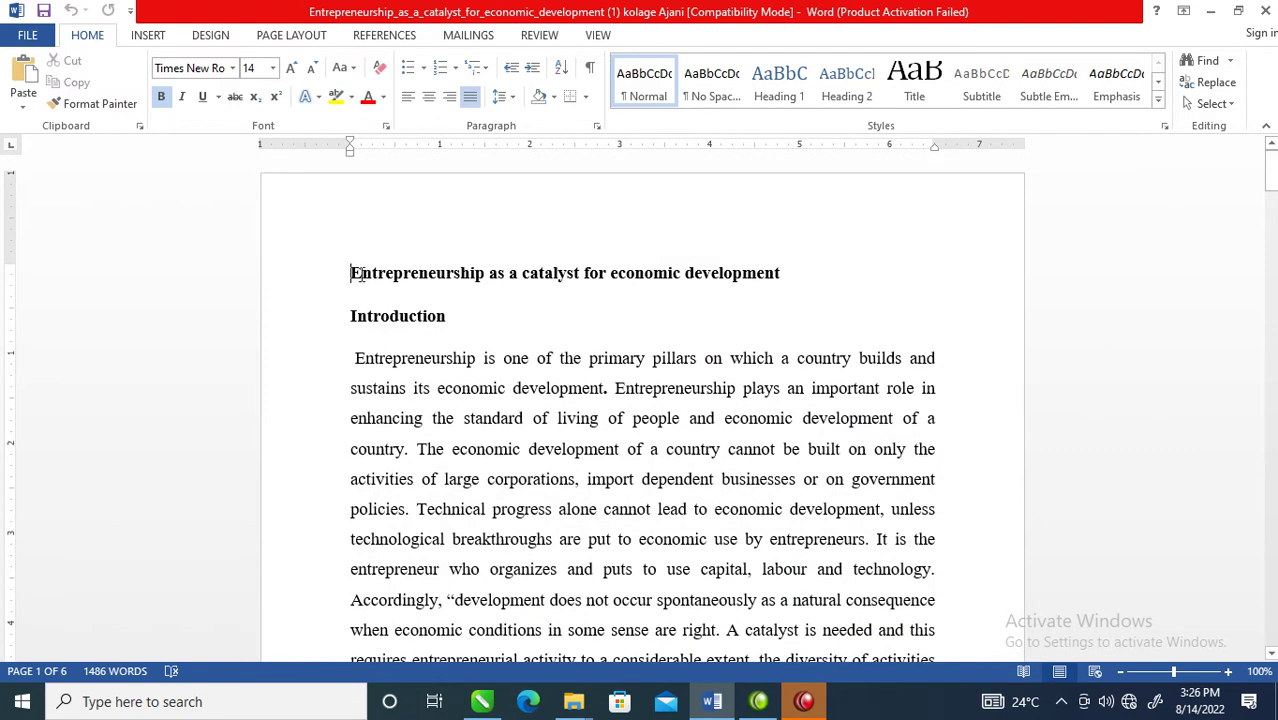
left_click_drag(348, 272, 498, 513)
double_click(485, 325)
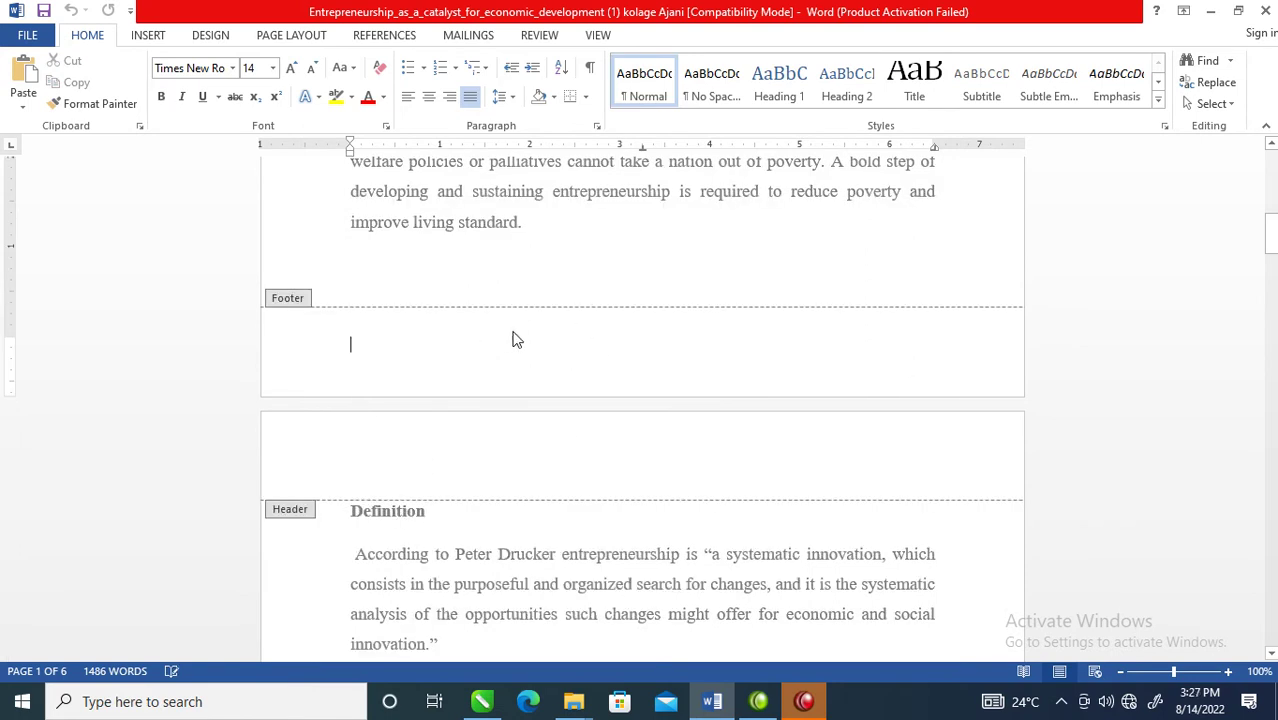
left_click_drag(1267, 232, 1267, 172)
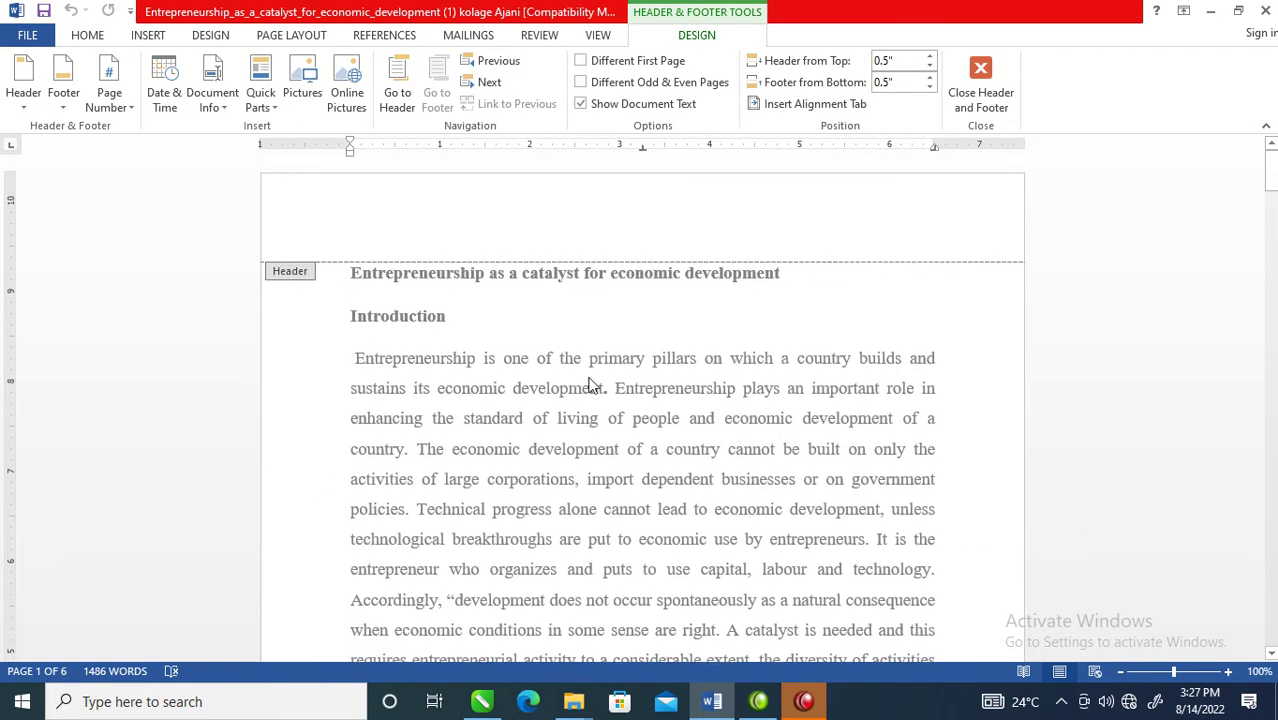
double_click(394, 320)
- Select the whole article from its title through the last reference and copy it
left_click_drag(352, 273, 568, 714)
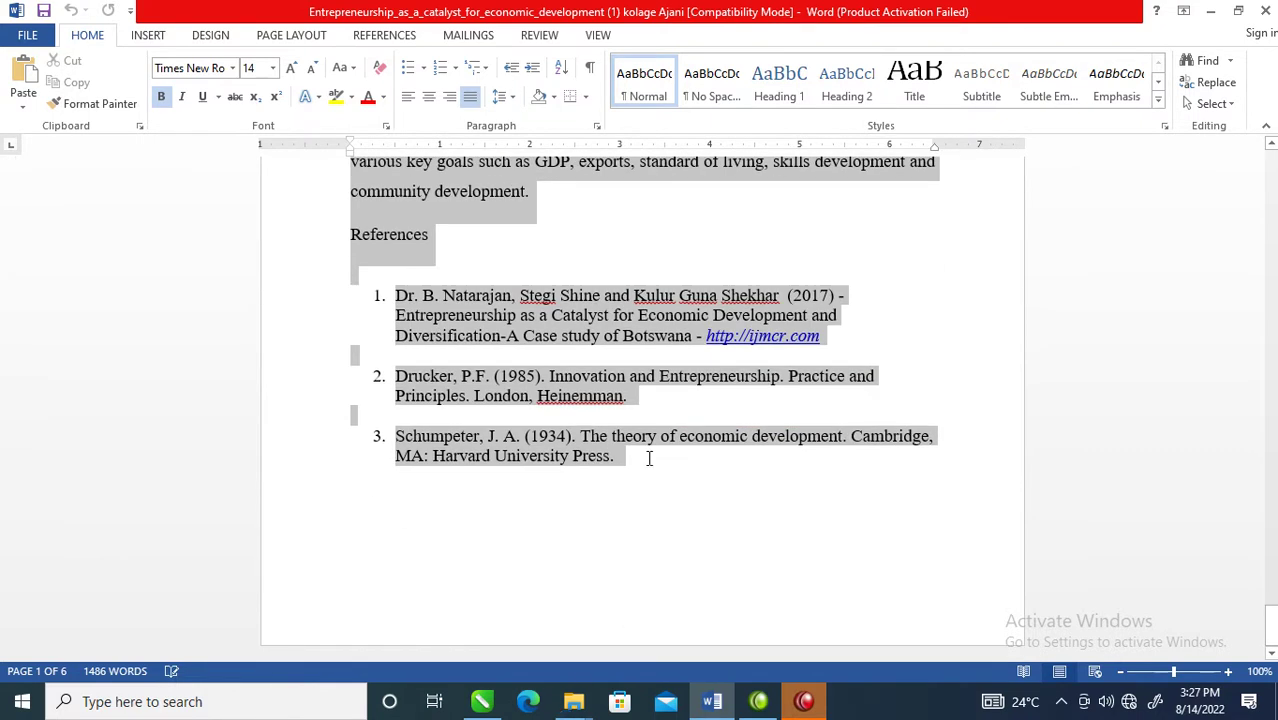
left_click_drag(638, 469, 401, 540)
key("ctrl+c")
- Switch to CorelDRAW, create a paragraph text frame about 202 × 225 mm beside page 8 and paste the copied article into it
left_click(481, 701)
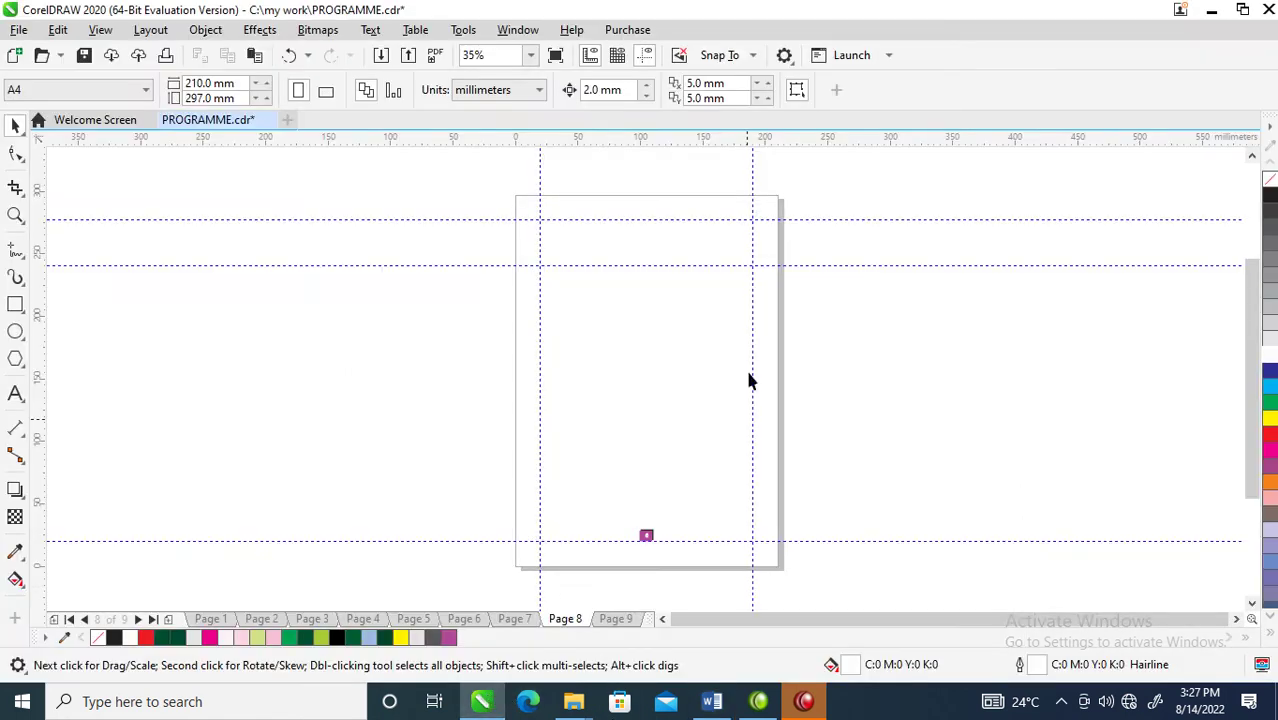
key("z")
left_click_drag(451, 168, 1004, 559)
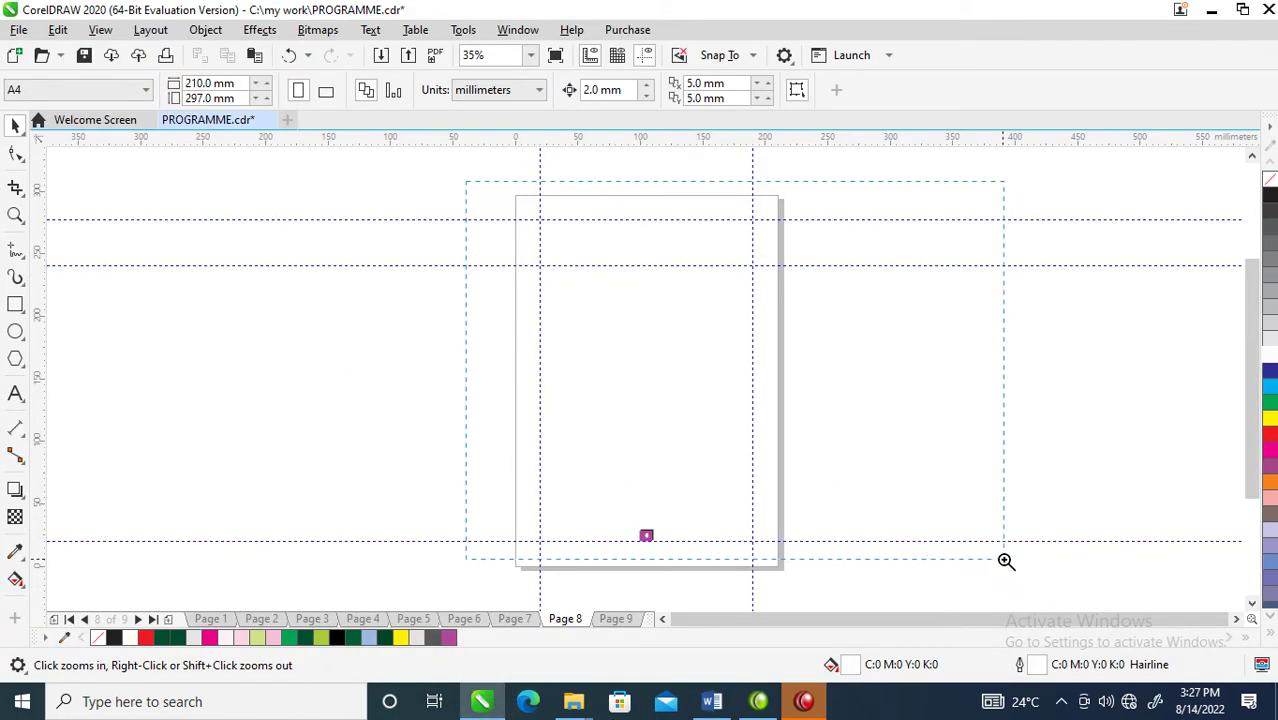
left_click(16, 305)
left_click(16, 394)
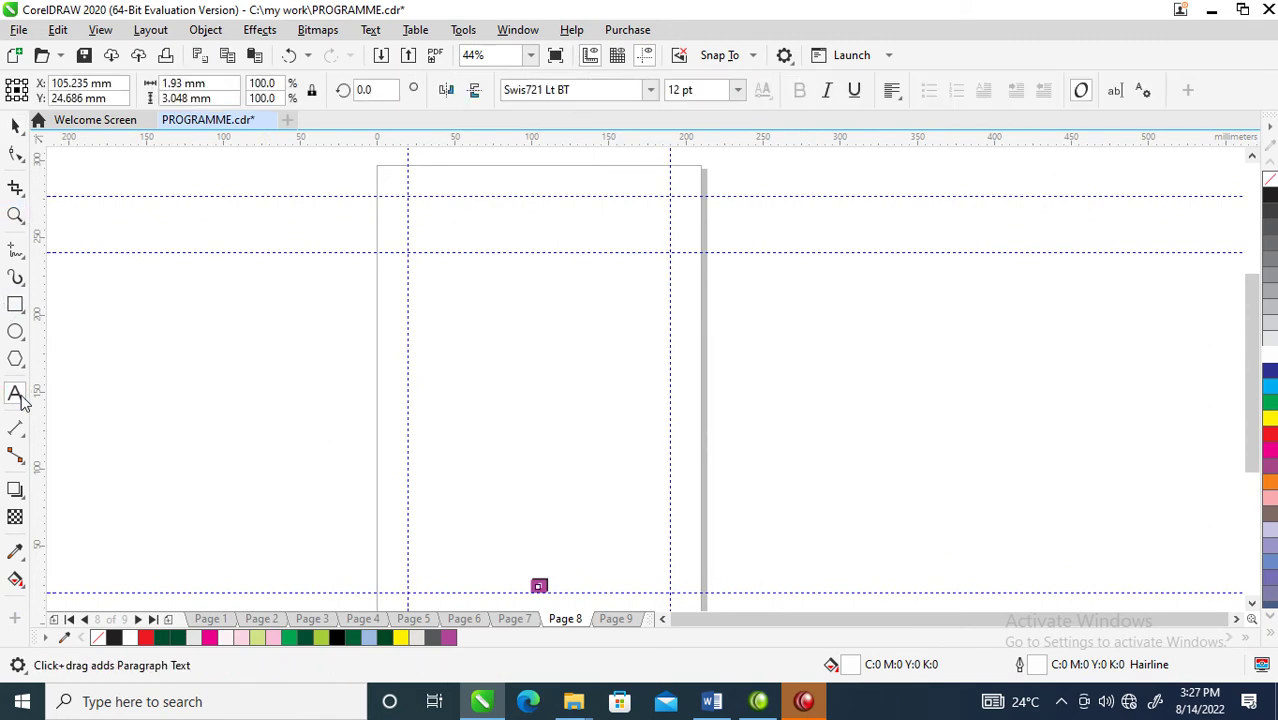
left_click_drag(774, 220, 1085, 567)
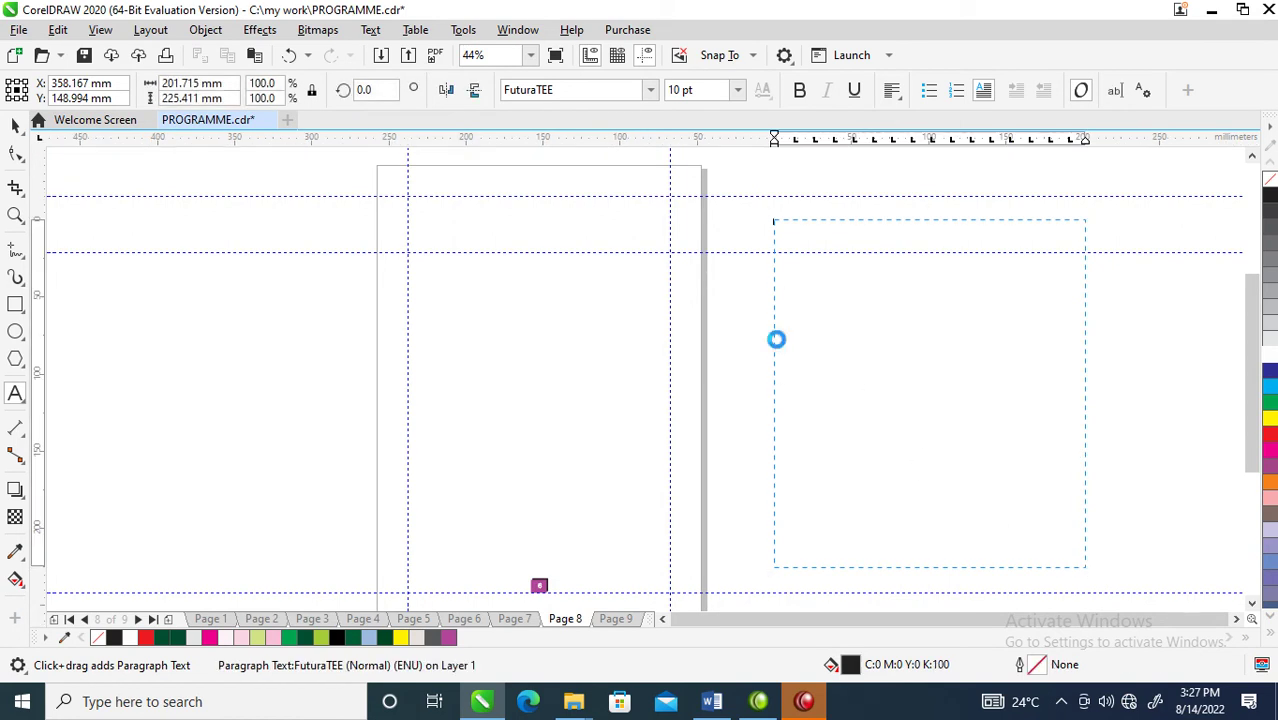
left_click(625, 490)
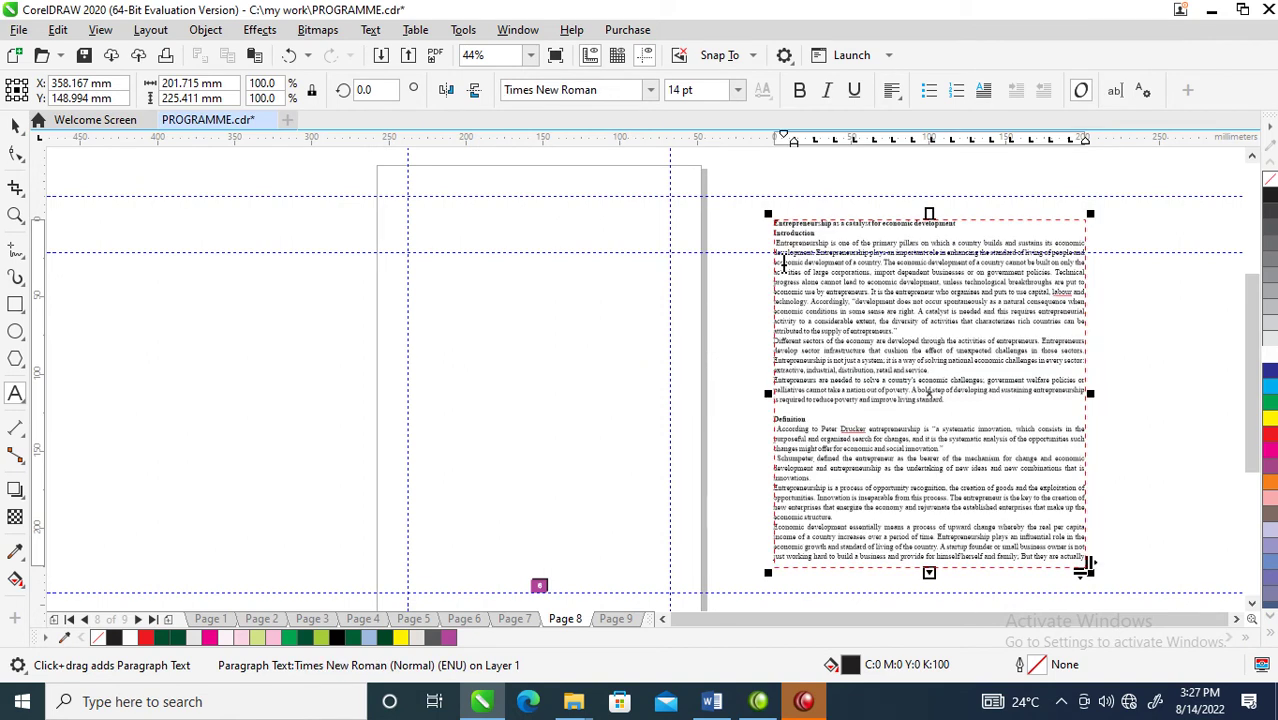
- Move the article's text frame to about X 376 mm, Y 136 mm beside the page and deselect it
key("ctrl+space")
key("z")
left_click_drag(732, 183, 1080, 350)
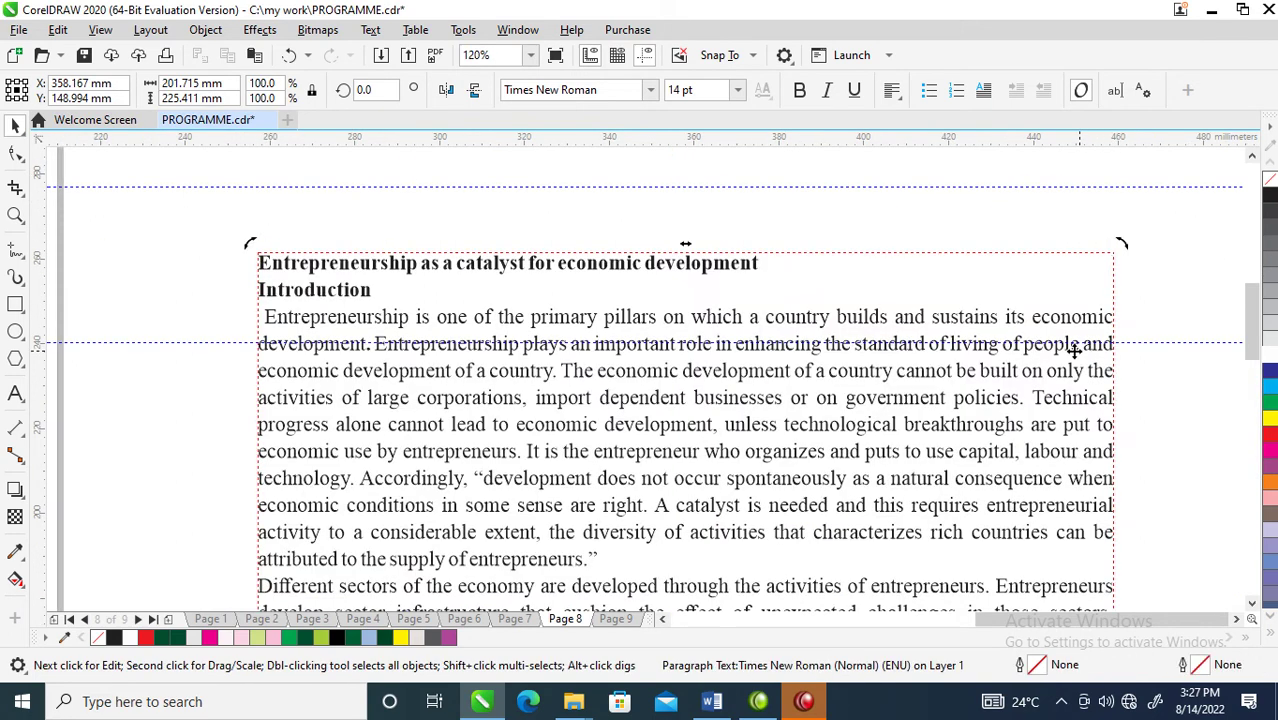
left_click_drag(576, 331, 651, 383)
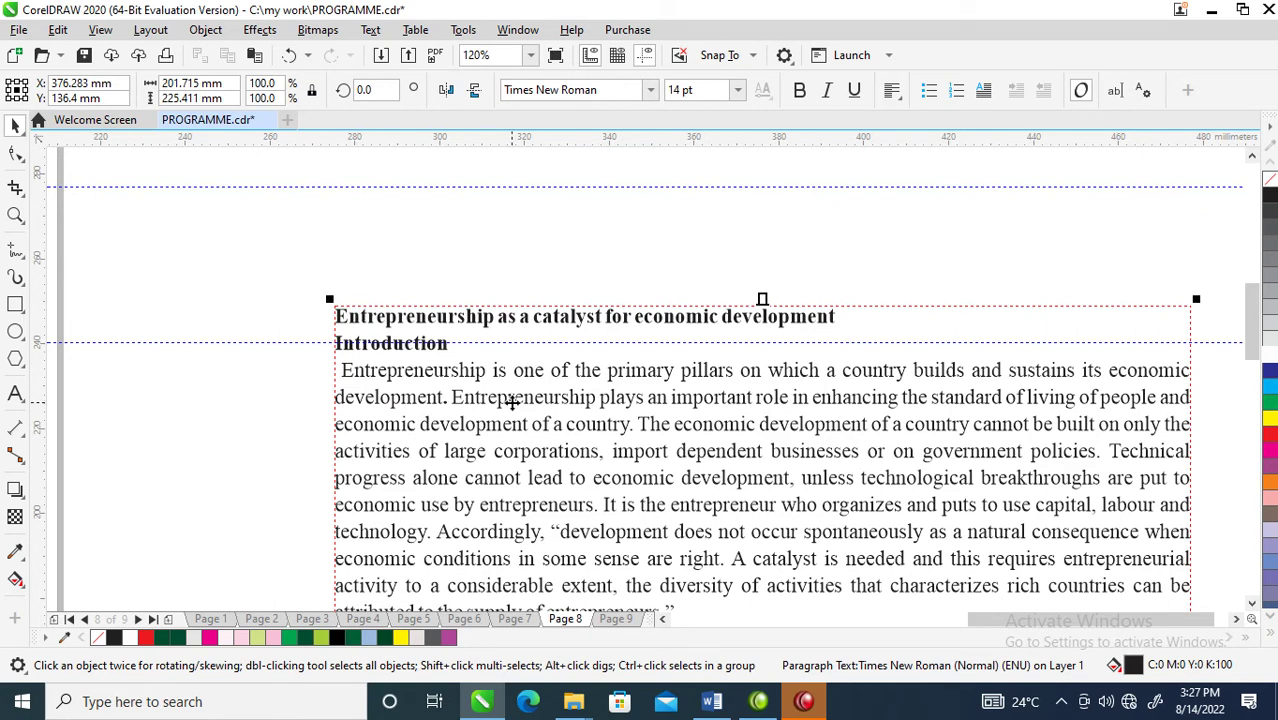
scroll(510, 398, "down", 5)
key("z")
left_click_drag(153, 323, 712, 524)
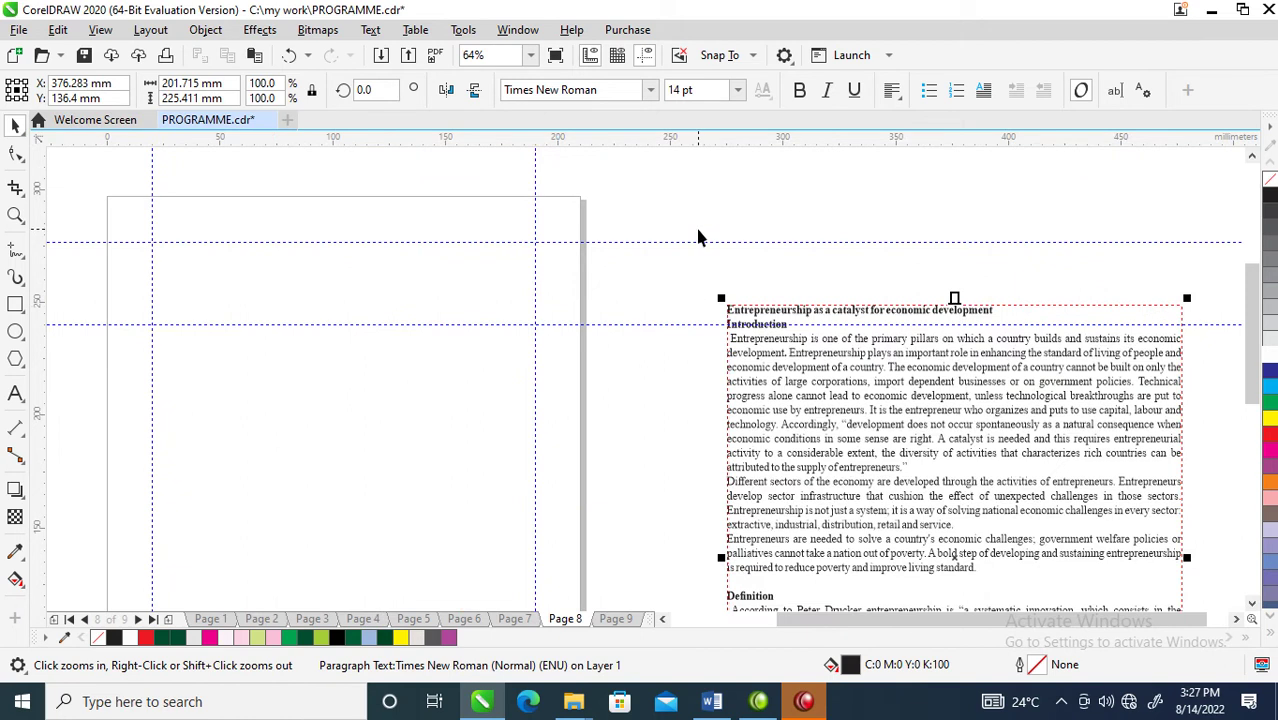
key("space")
left_click(591, 437)
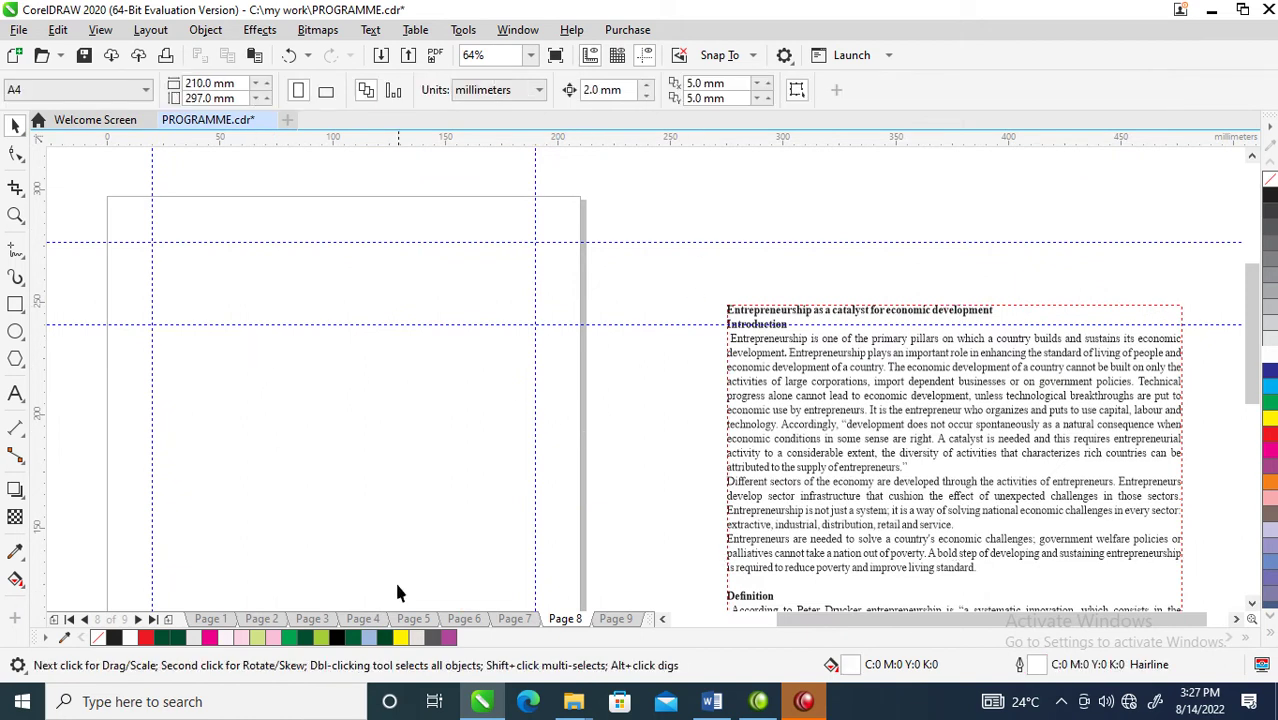
- Switch to the File Explorer window and open the DOWNLOAD folder on the Desktop
mouse_move(573, 701)
mouse_move(626, 622)
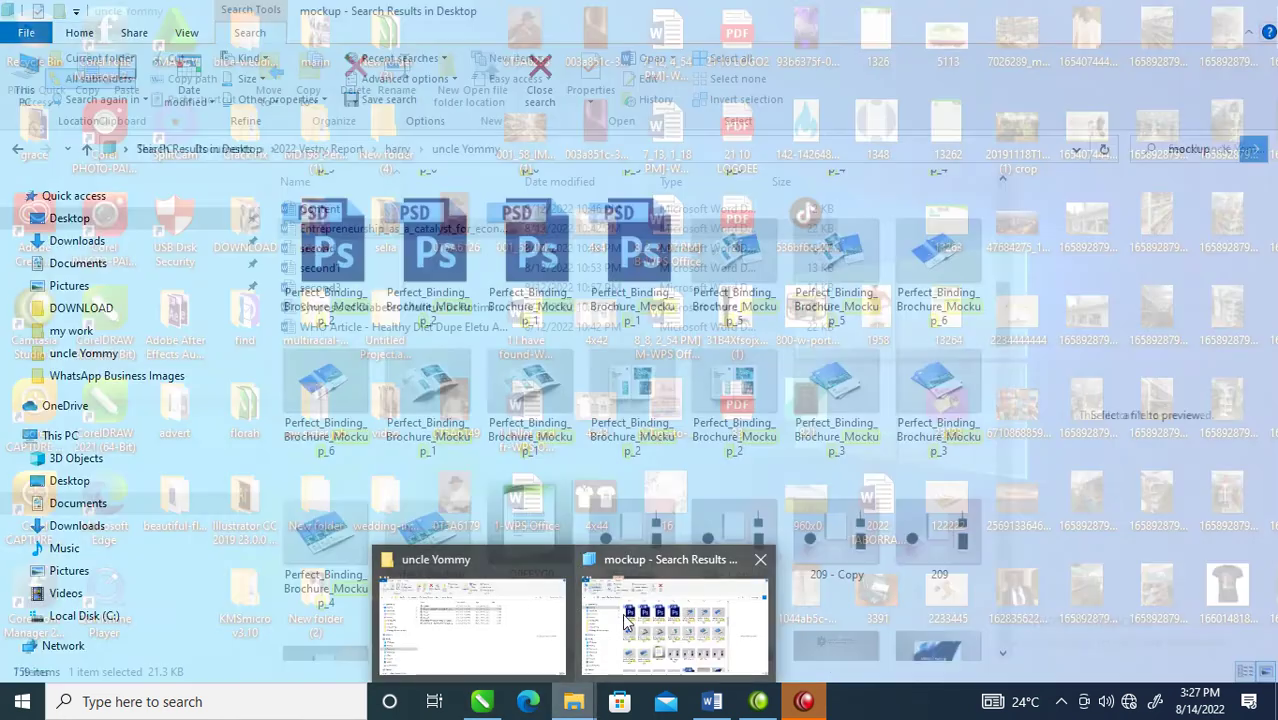
left_click(505, 616)
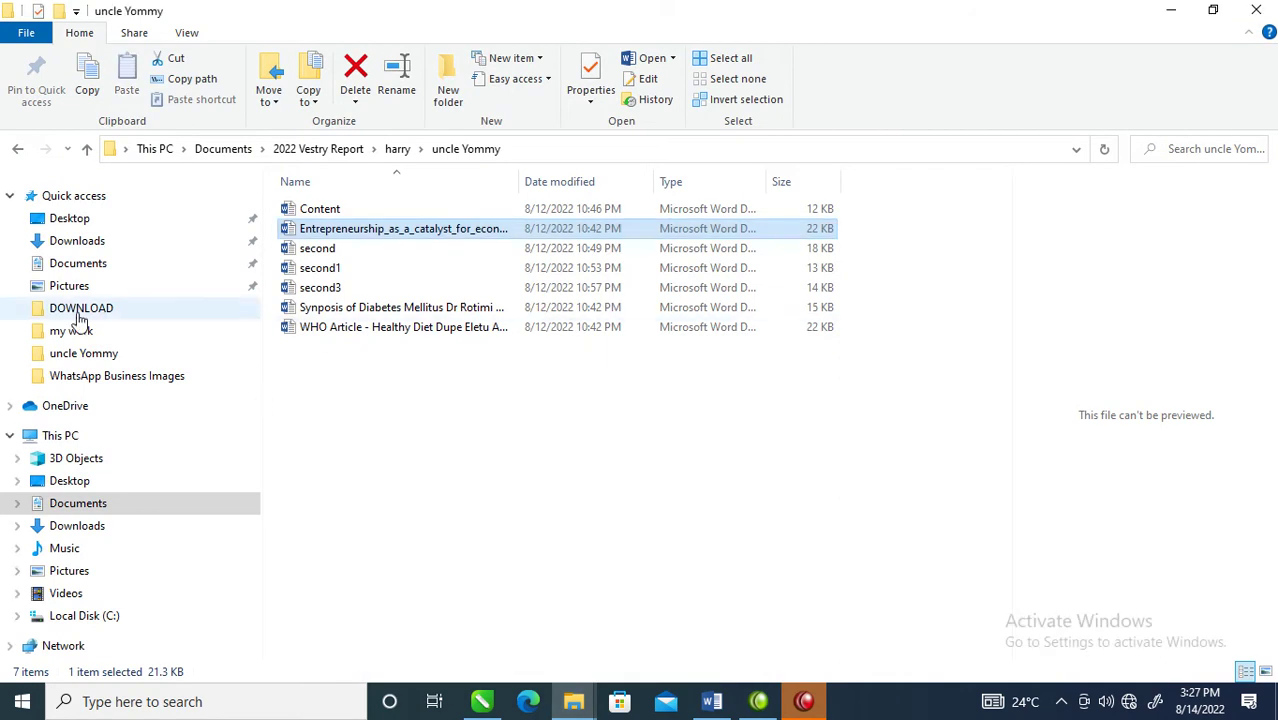
left_click(66, 220)
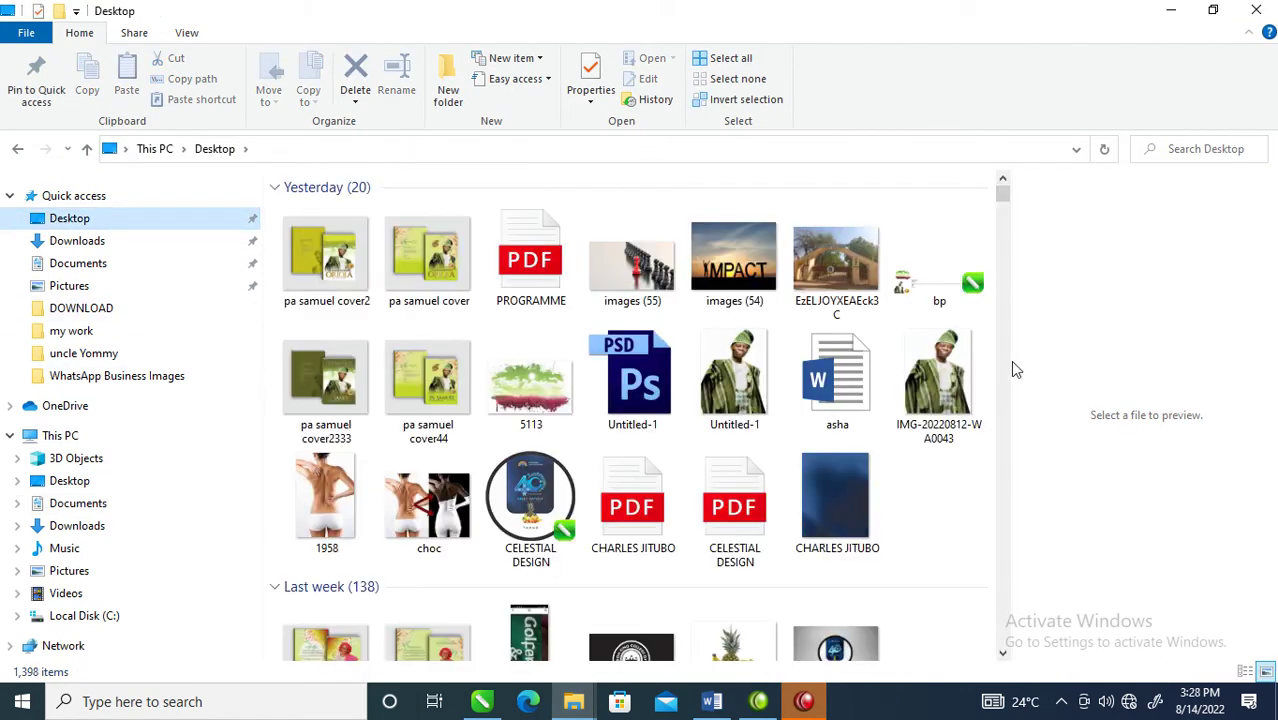
left_click_drag(1005, 200, 1005, 640)
double_click(812, 600)
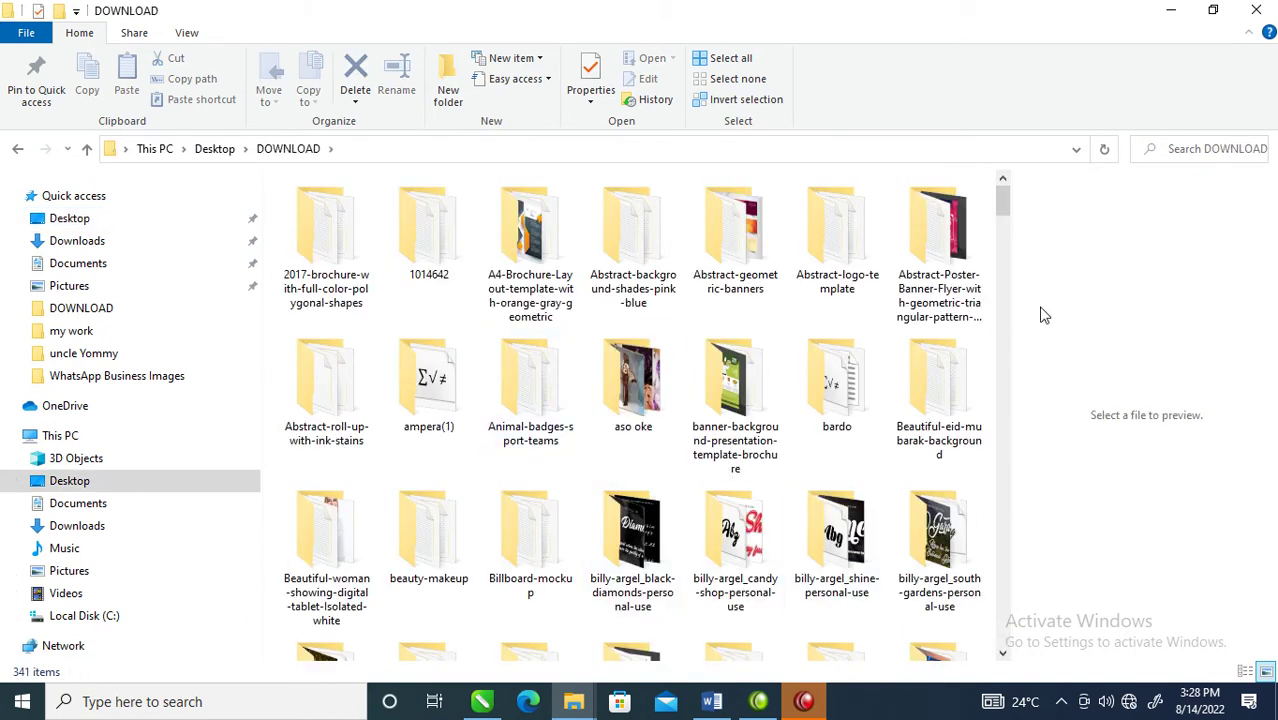
- Find the picture Handshake-close-up-executives in the DOWNLOAD folder and place it on page 8 in CorelDRAW
left_click_drag(1007, 220, 1002, 480)
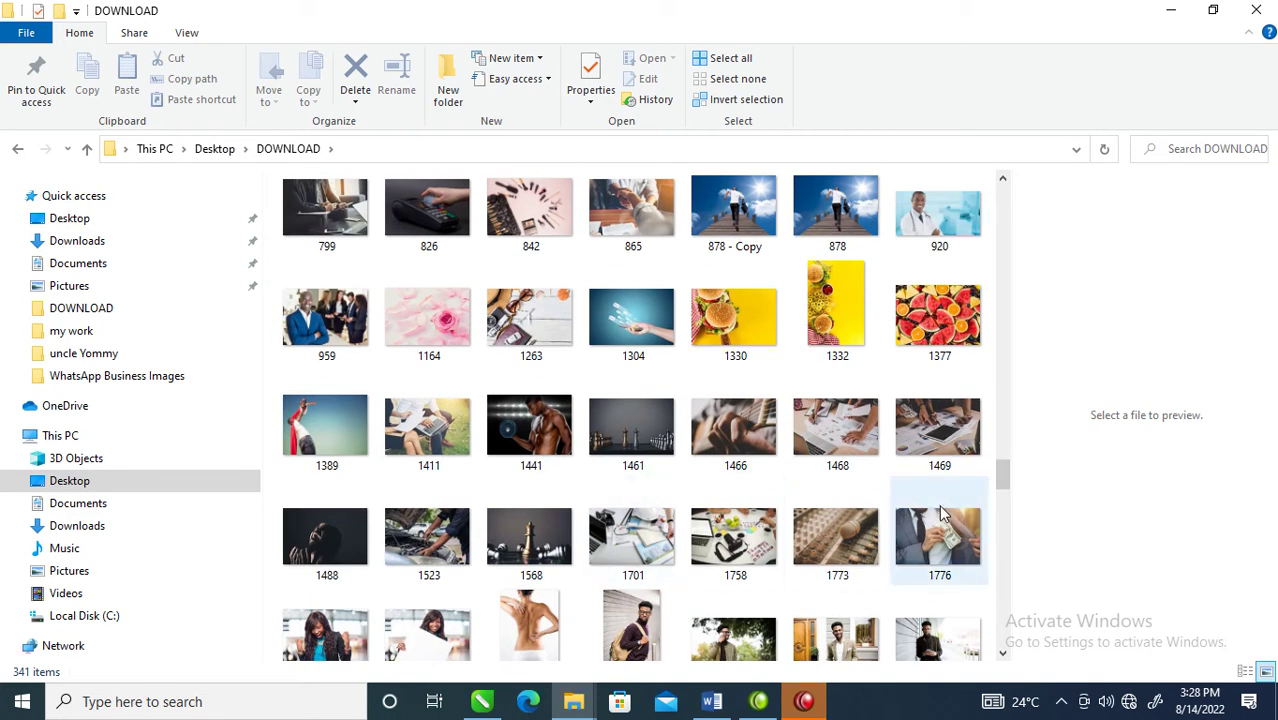
left_click_drag(1004, 486, 1004, 599)
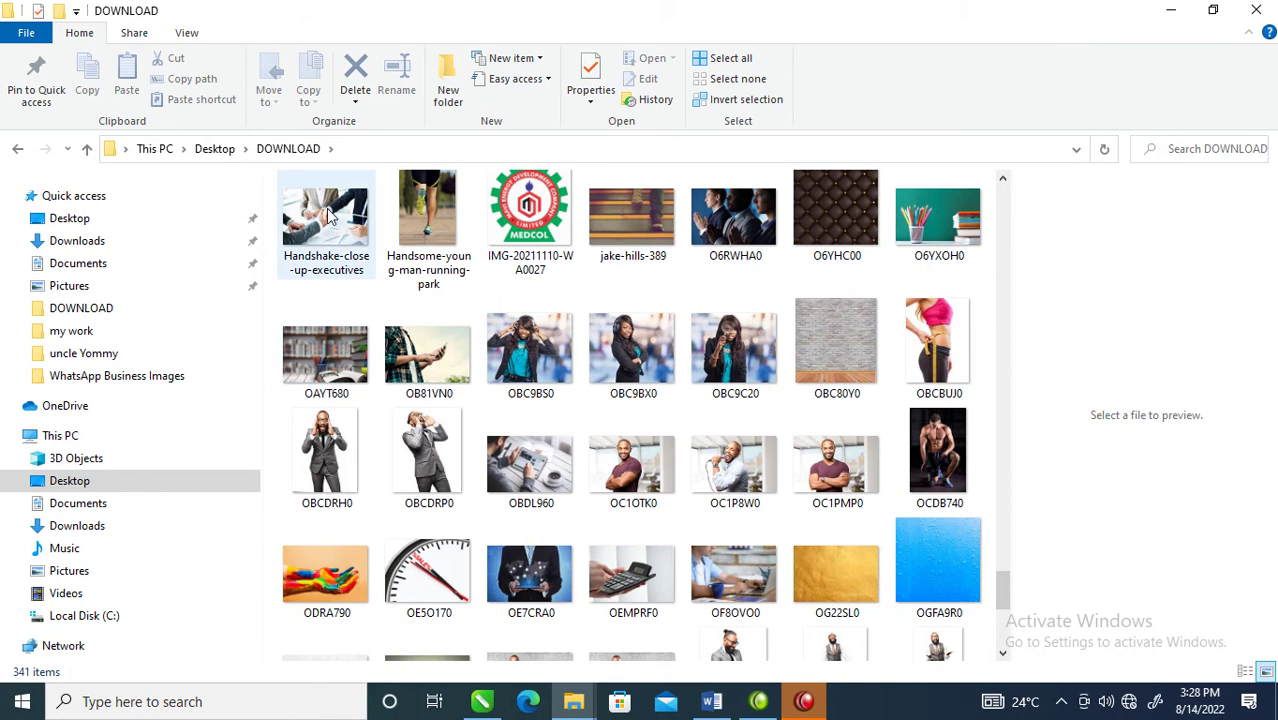
mouse_move(333, 224)
left_click_drag(323, 220, 489, 360)
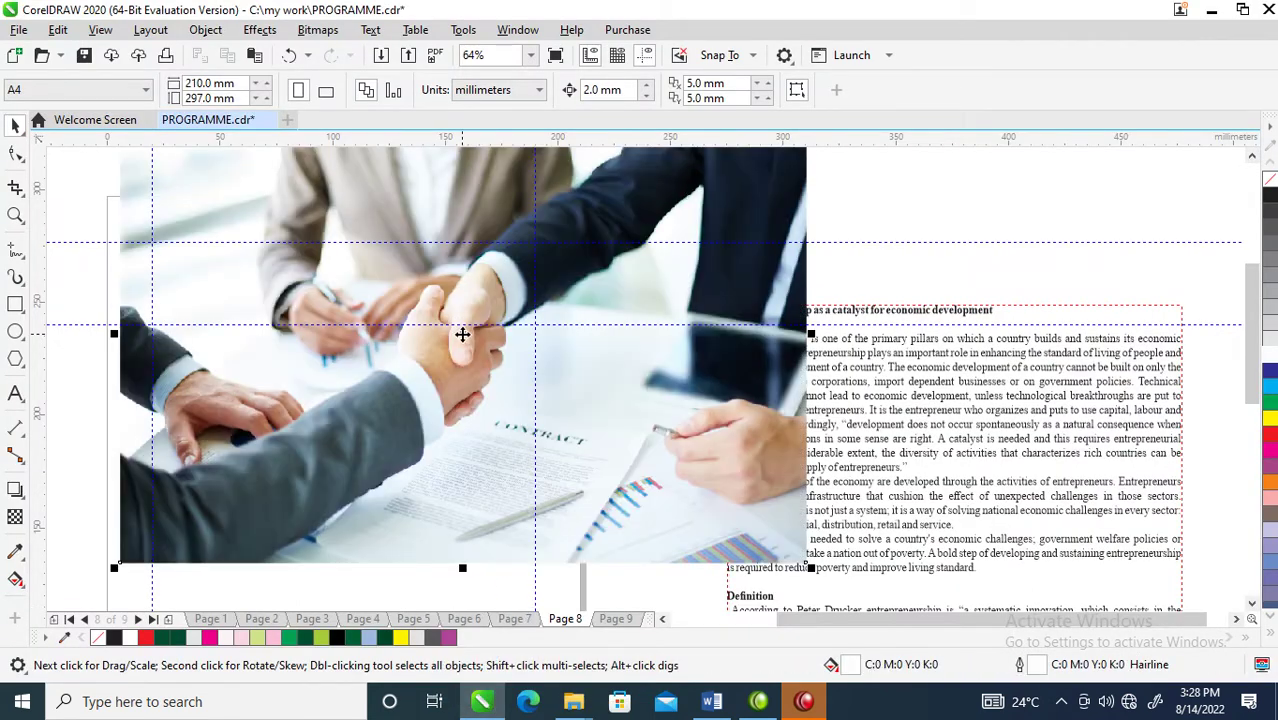
- Scale the handshake picture down proportionally to about 110 × 74 mm so it sits within the page
scroll(725, 213, "down", 4)
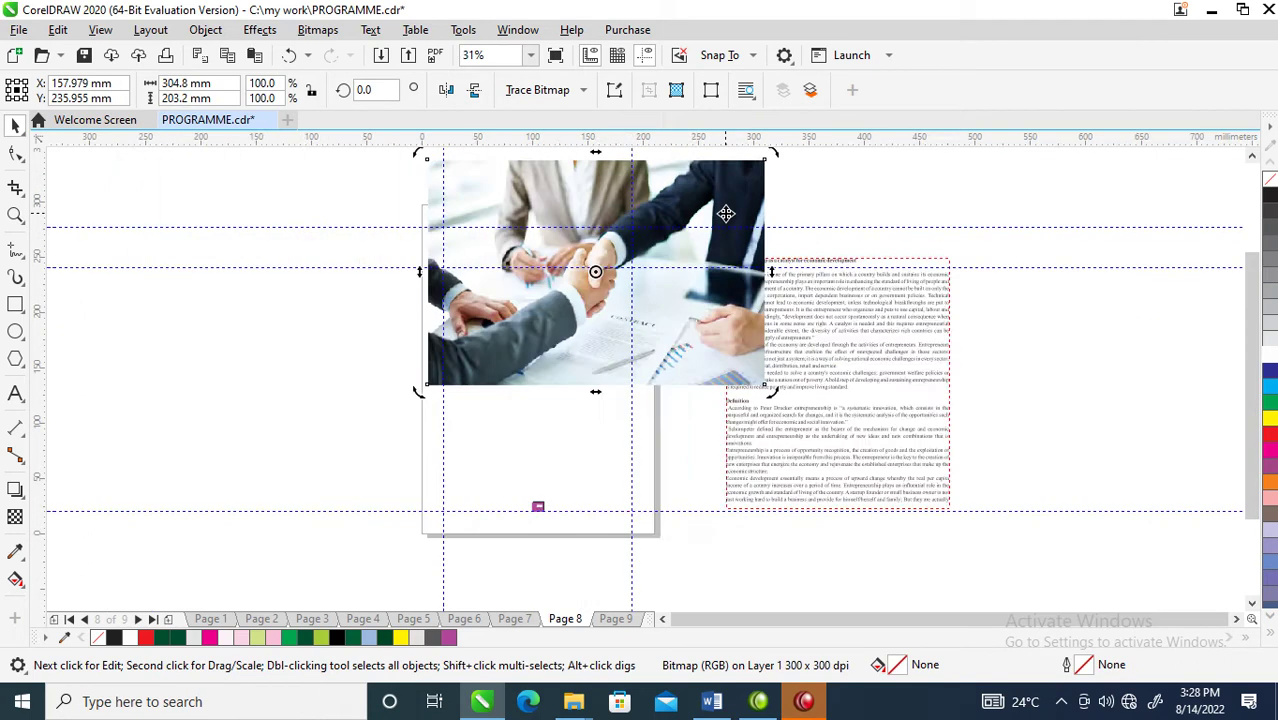
key("z")
key("F4")
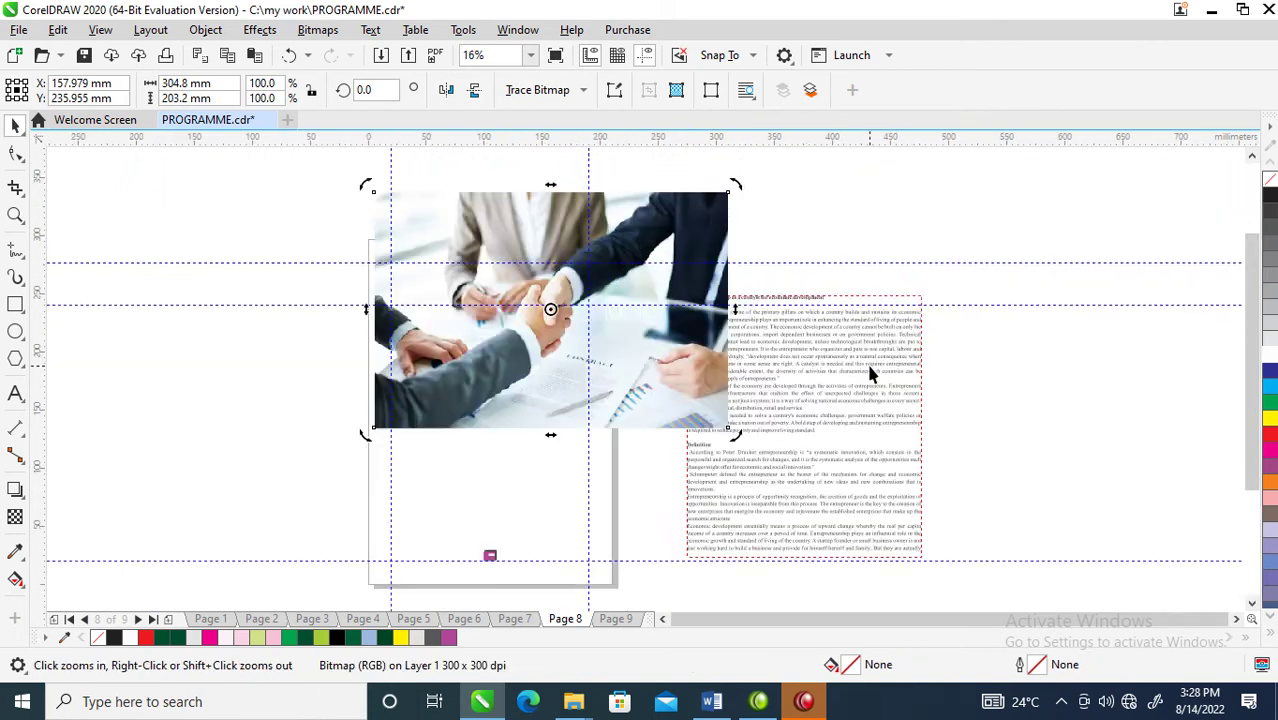
key("space")
left_click_drag(735, 184, 507, 338)
key("z")
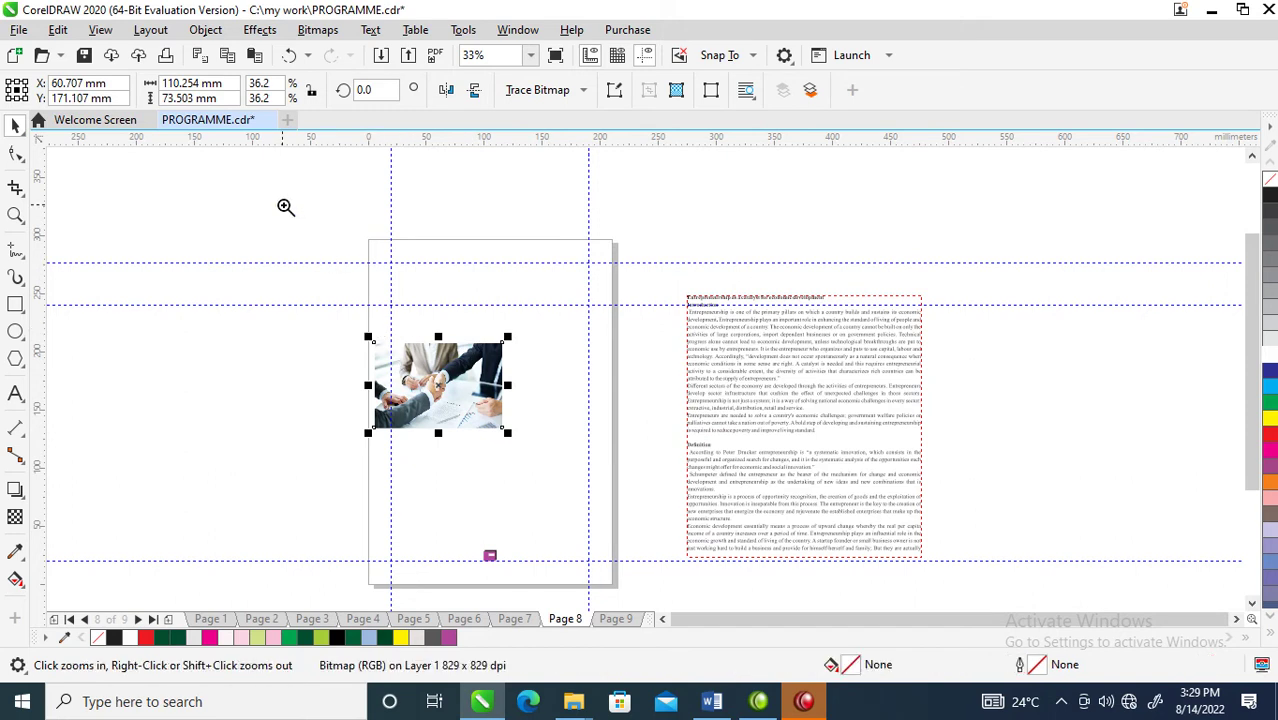
left_click_drag(287, 208, 839, 525)
key("space")
left_click(862, 354)
scroll(862, 354, "down", 2)
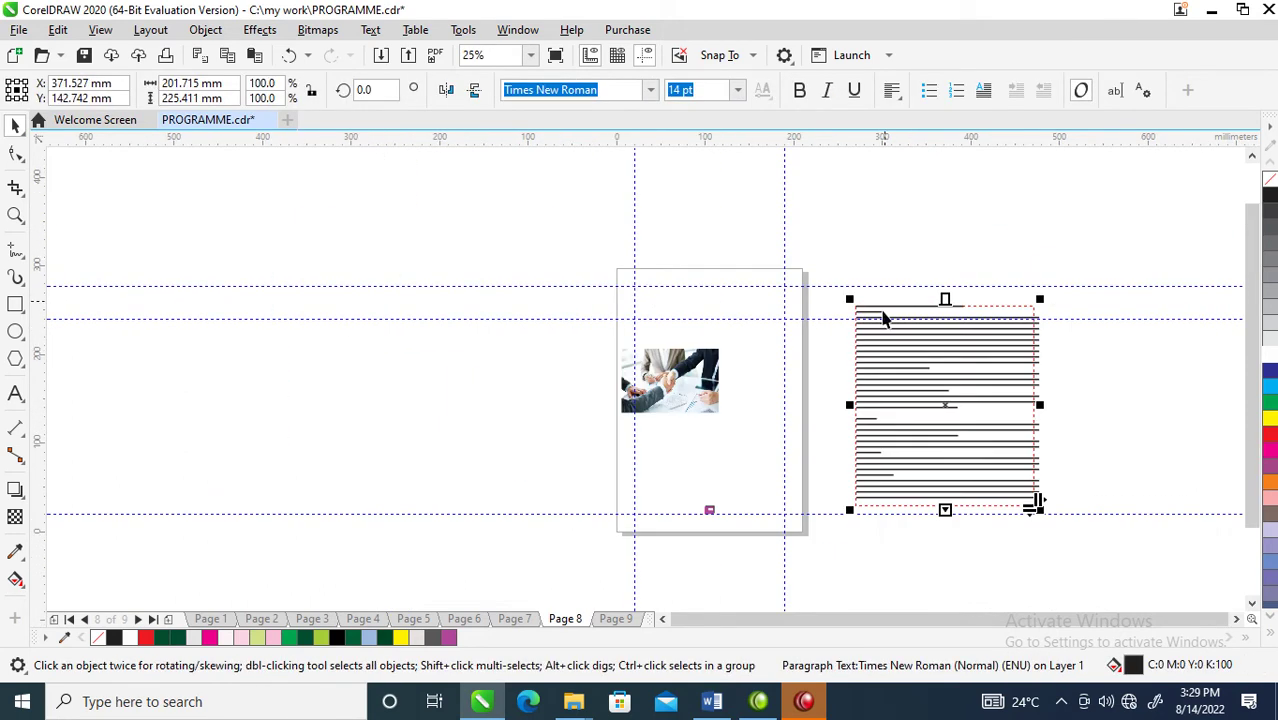
key("z")
left_click_drag(571, 237, 1095, 522)
key("space")
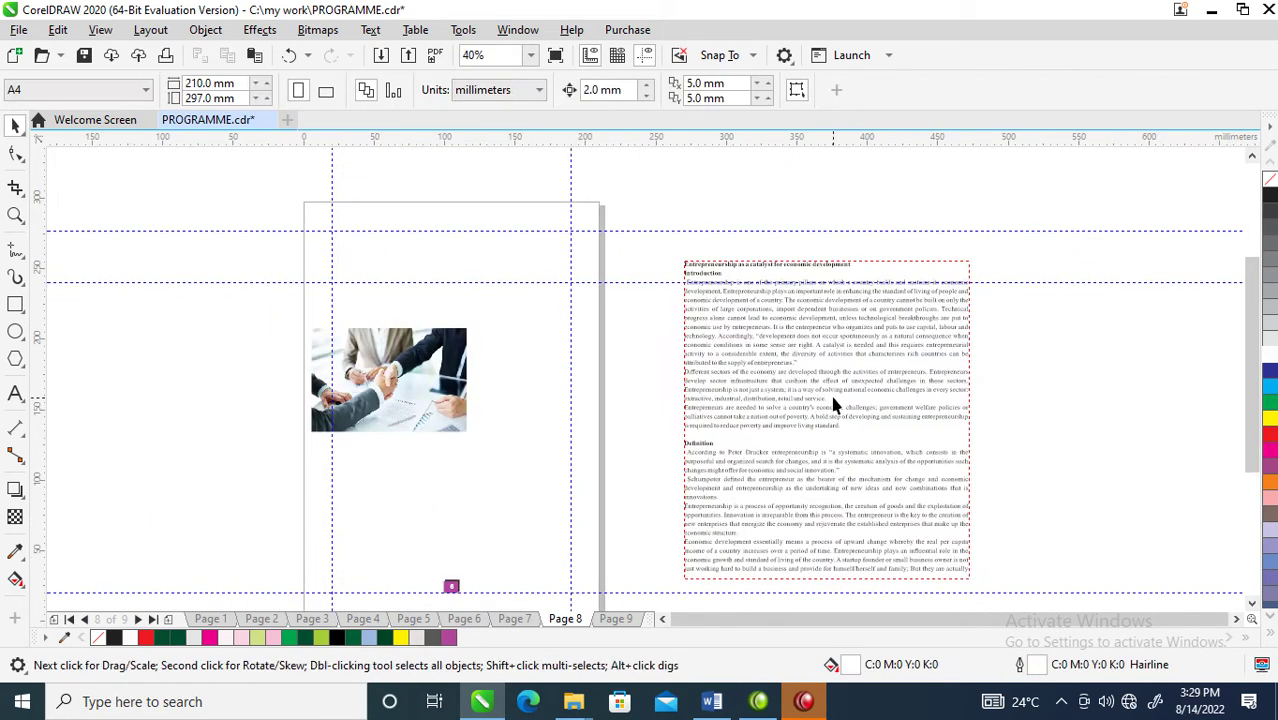
left_click(820, 366)
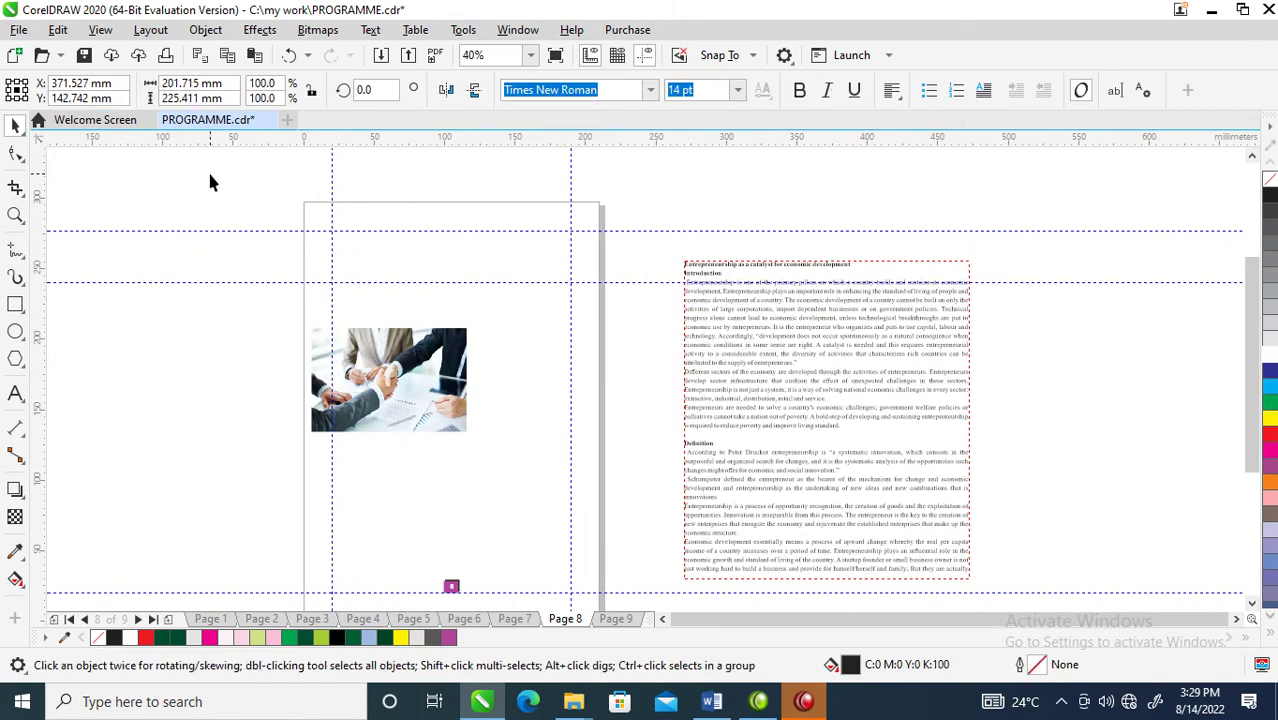
left_click(280, 265)
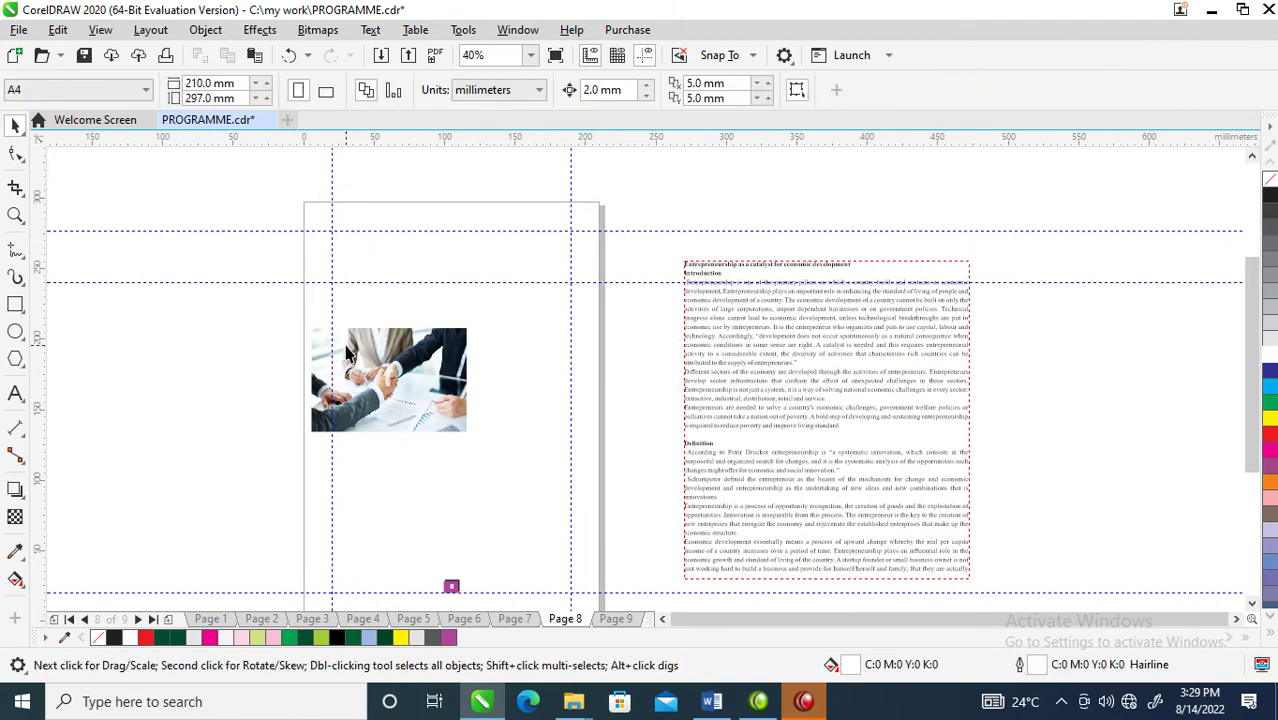
- Create a 210 × 297 mm page frame with a black outline and move the article's text frame away to about X 596 mm
left_click(15, 306)
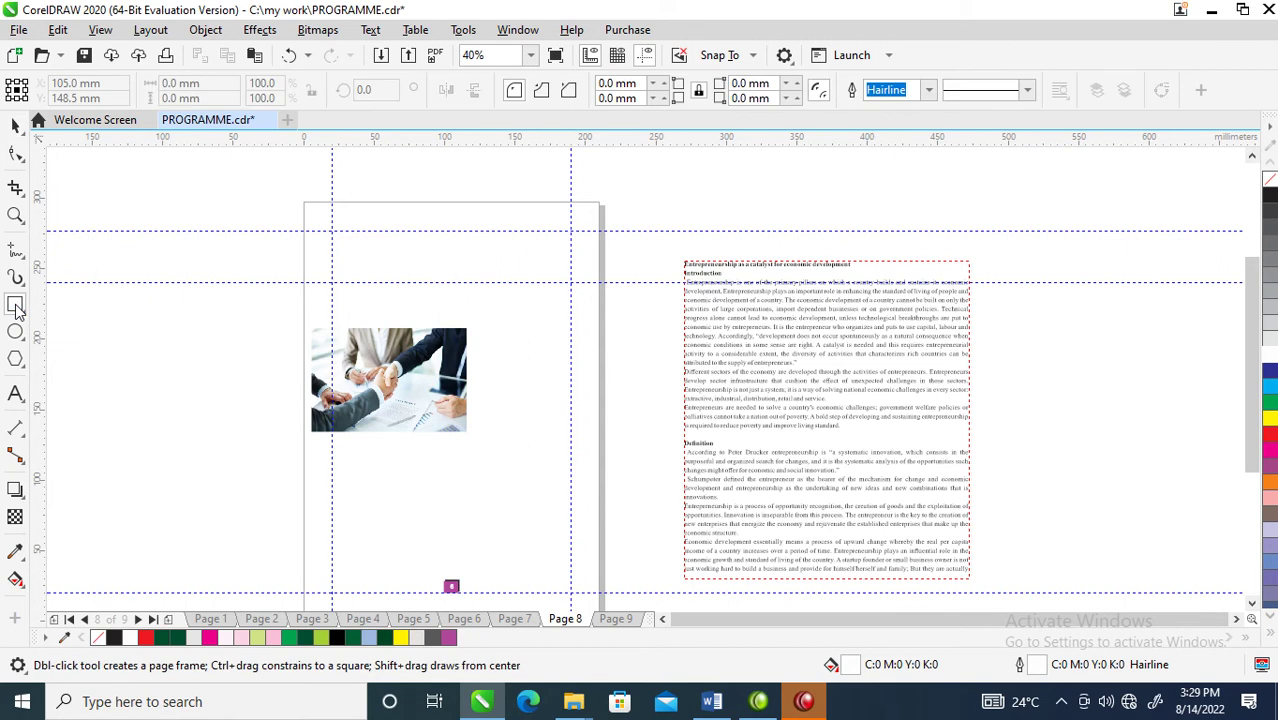
double_click(15, 306)
key("space")
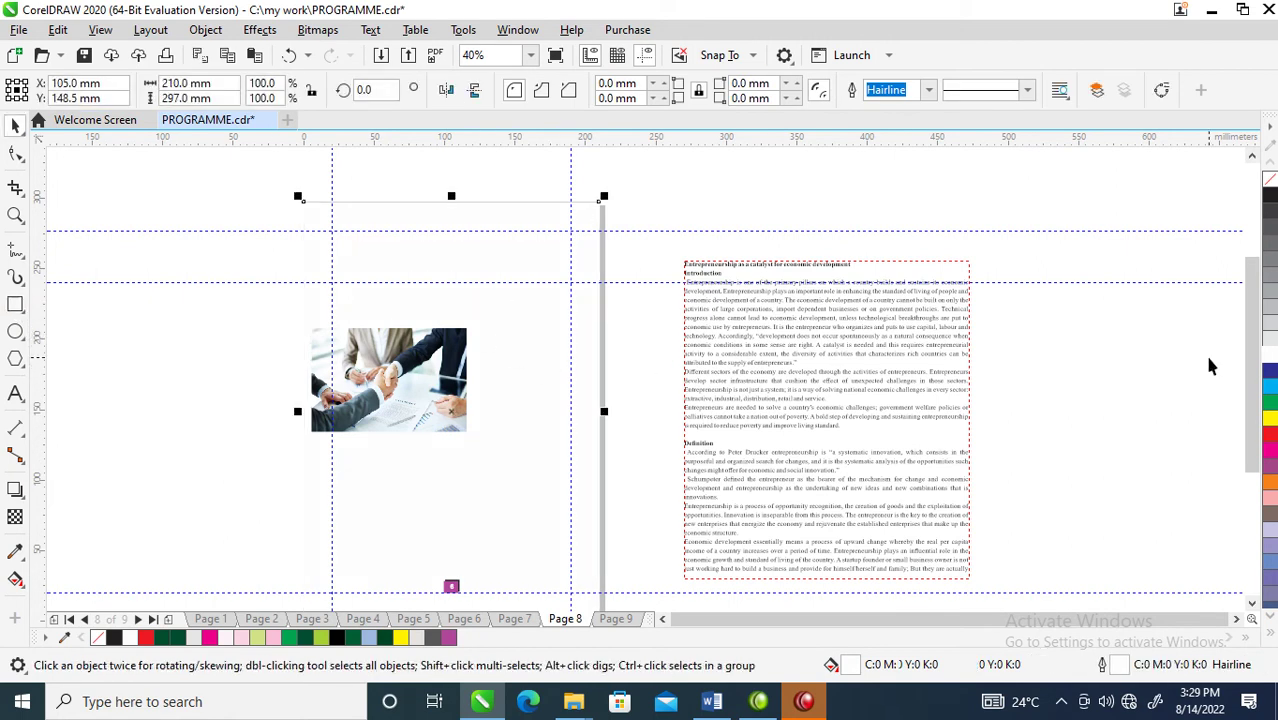
right_click(1271, 199)
left_click_drag(797, 367, 1111, 358)
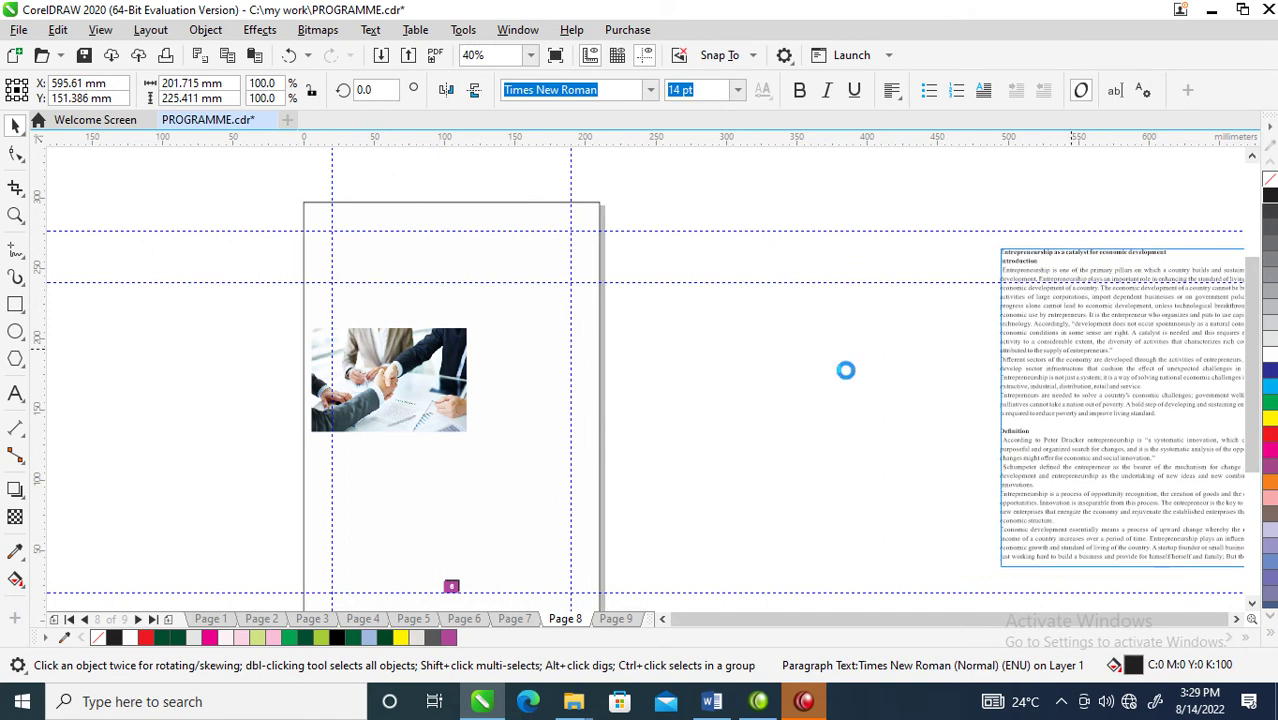
- Make a mirrored copy of the page frame directly to its right and group the two rectangles
left_click(393, 245)
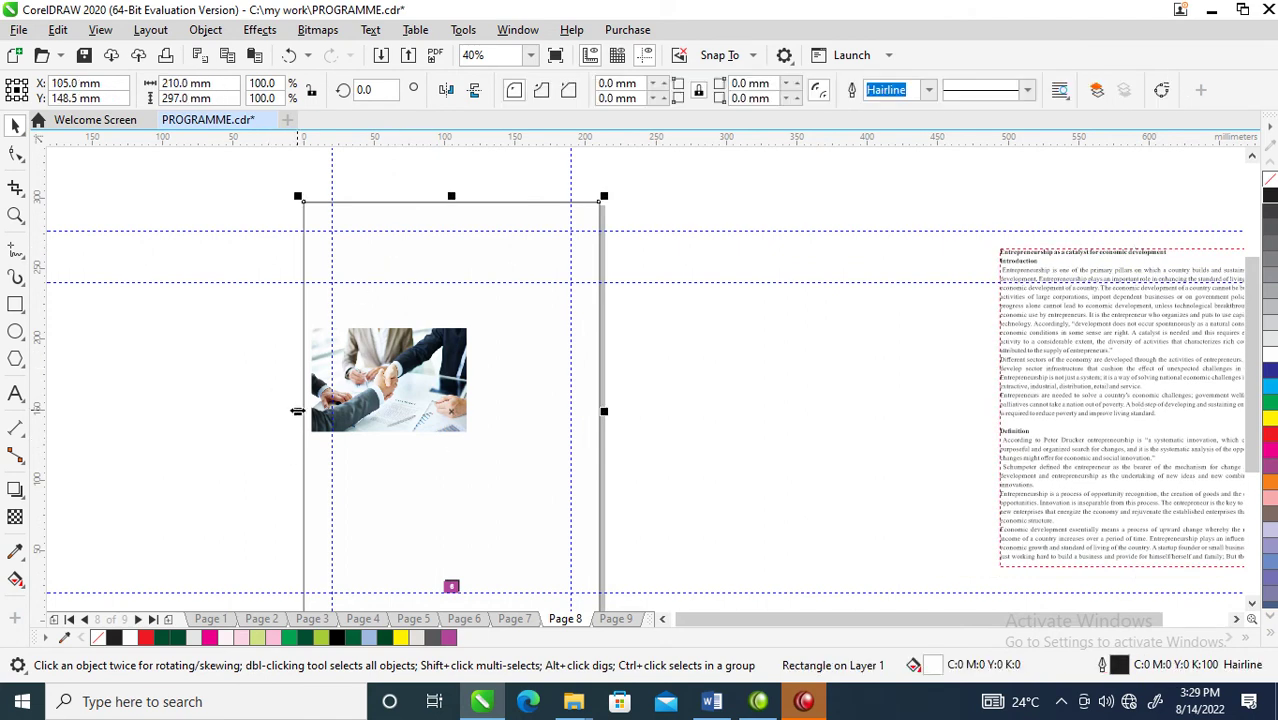
left_click_drag(297, 411, 650, 397)
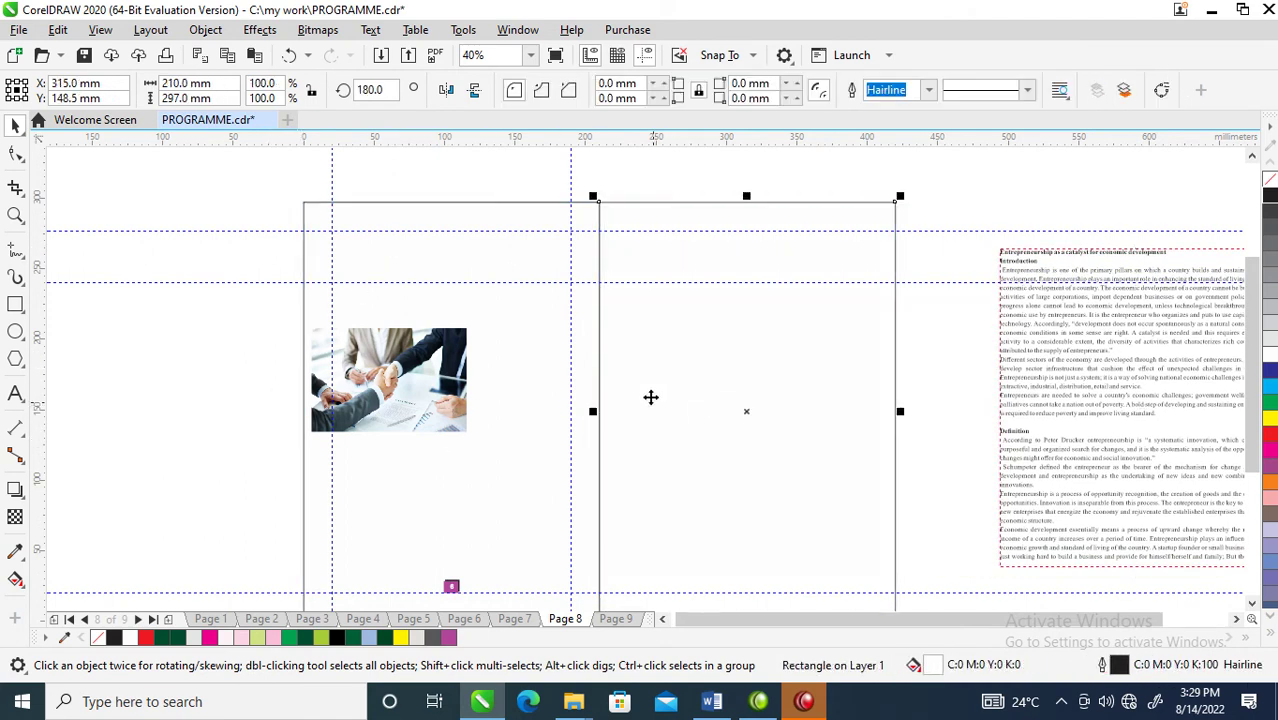
left_click(489, 218, "shift")
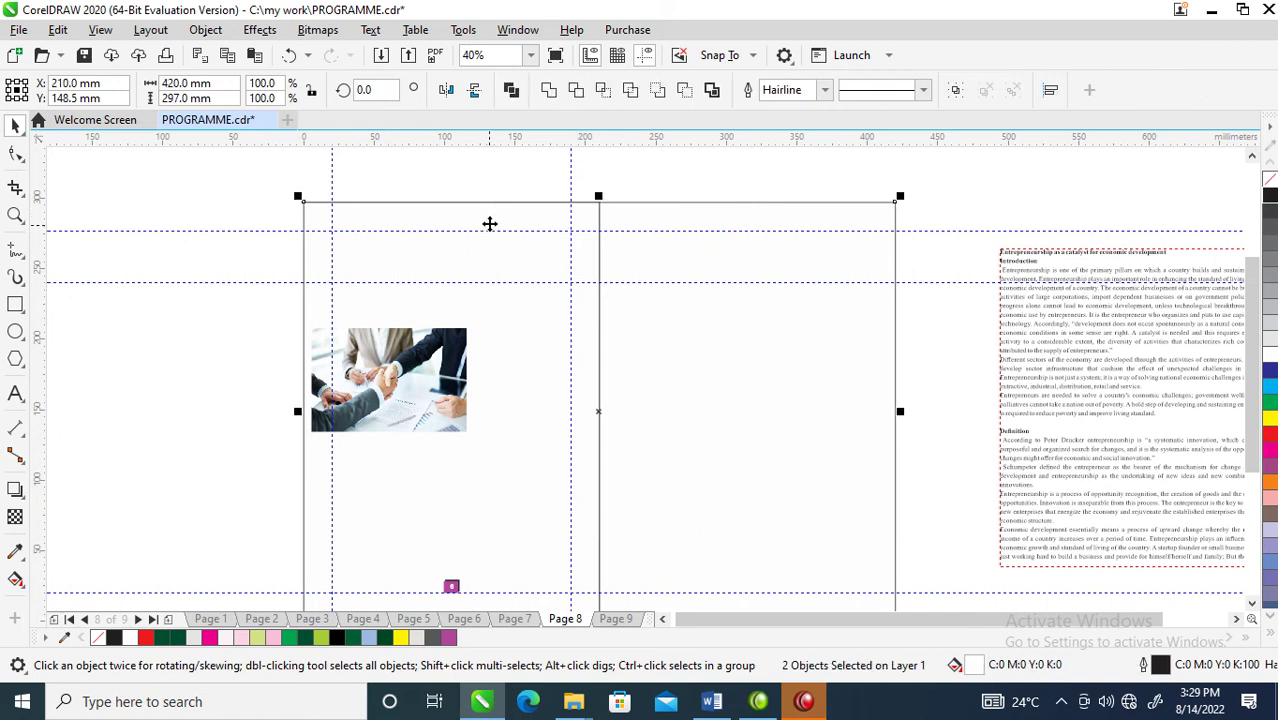
key("ctrl+g")
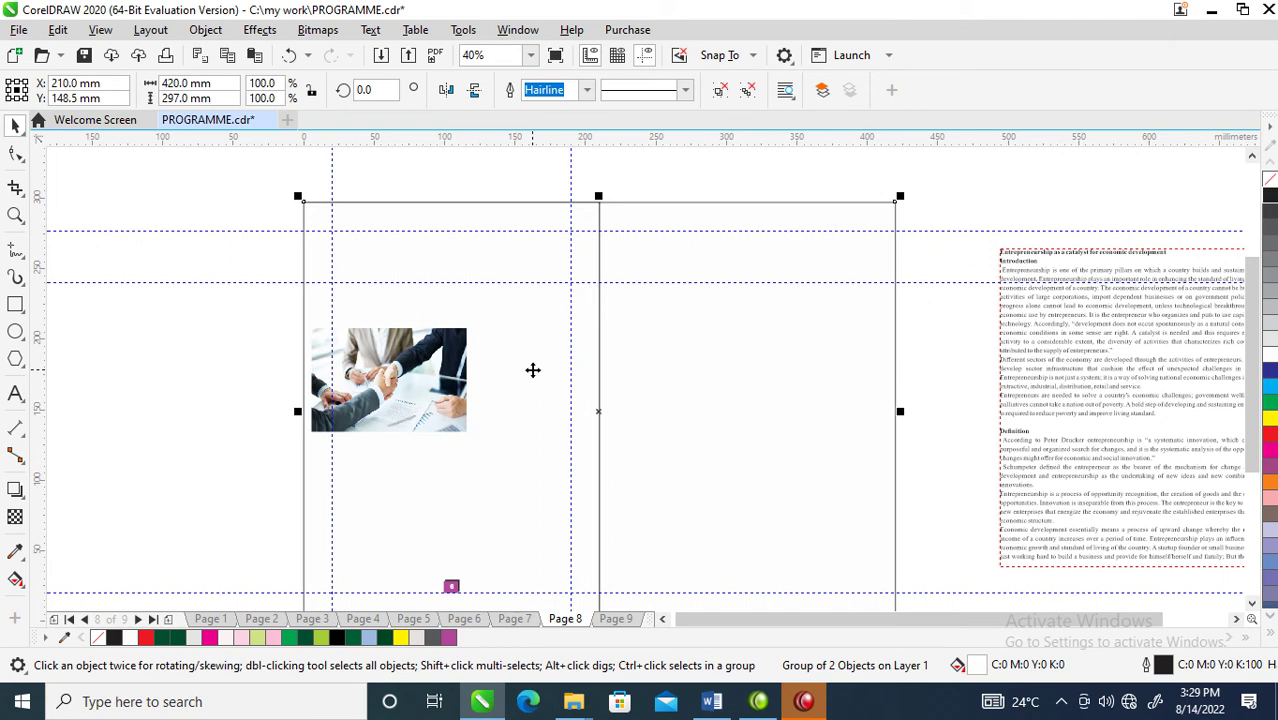
- Copy the heading "Entrepreneurship as a catalyst for economic development" from the article's text frame and delete it there
scroll(632, 370, "down", 3)
key("z")
left_click_drag(414, 228, 976, 516)
left_click(400, 200)
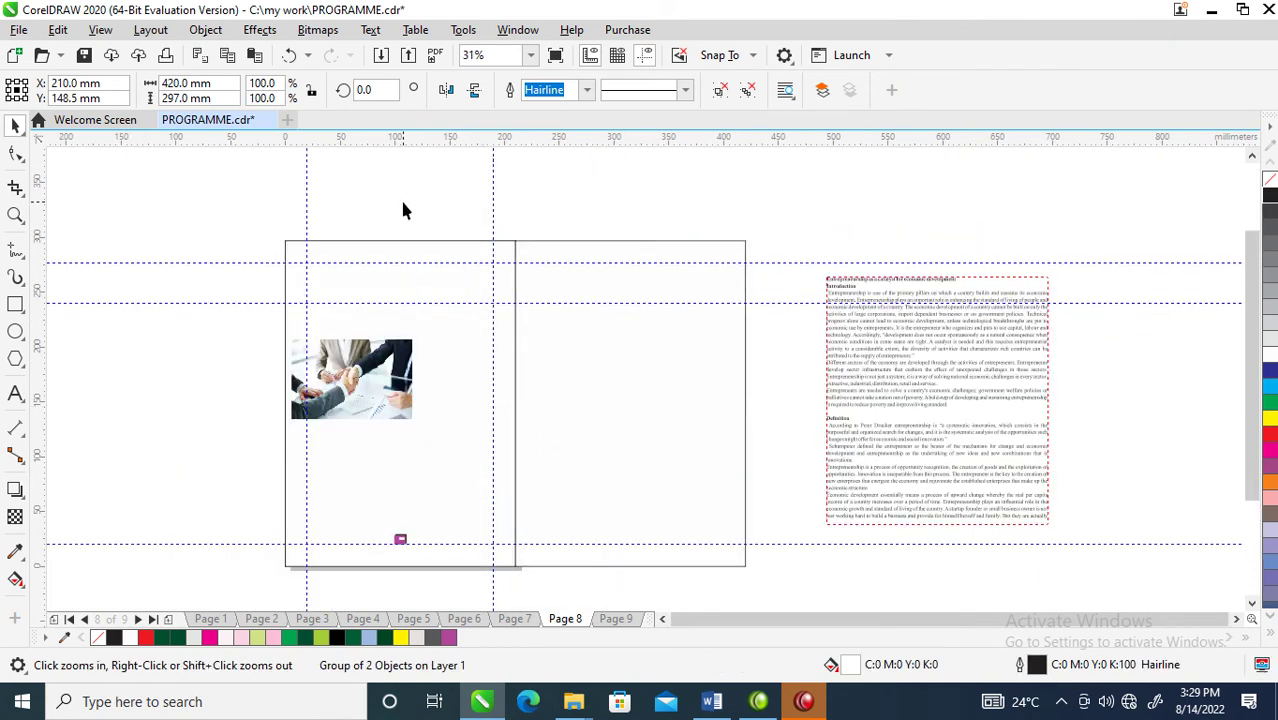
left_click(921, 364)
left_click(380, 378)
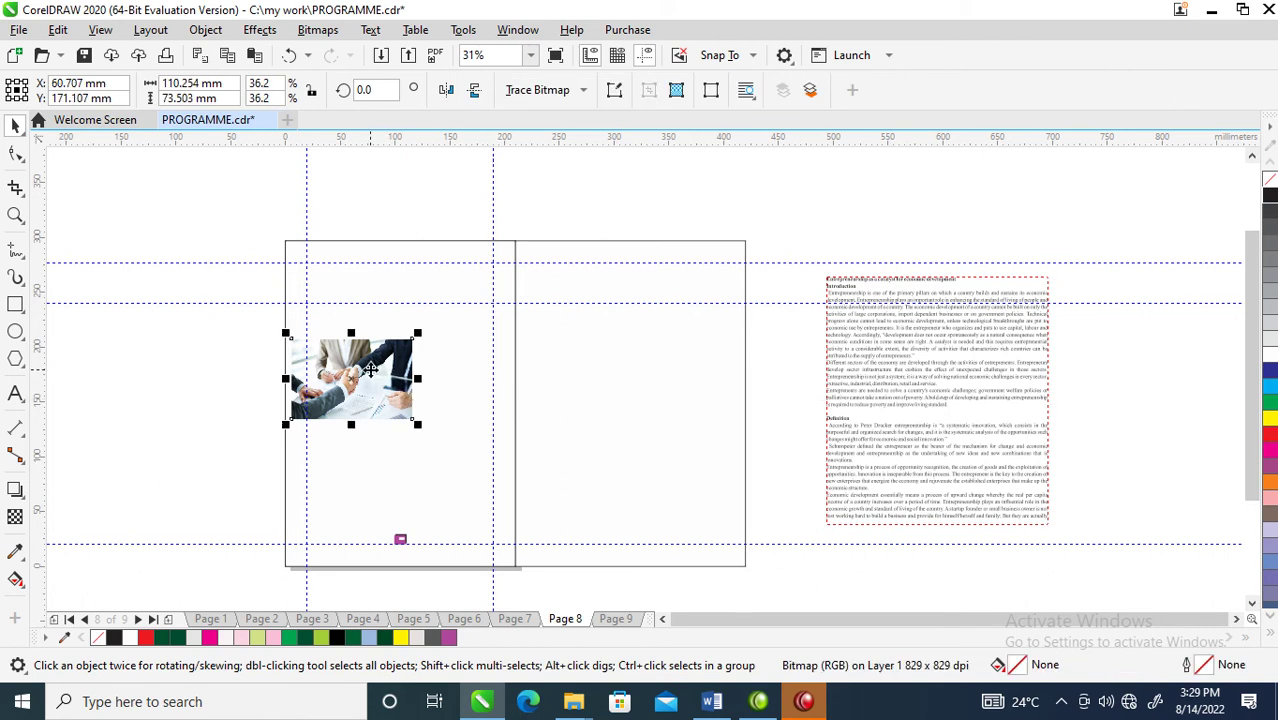
key("z")
left_click_drag(774, 199, 1072, 358)
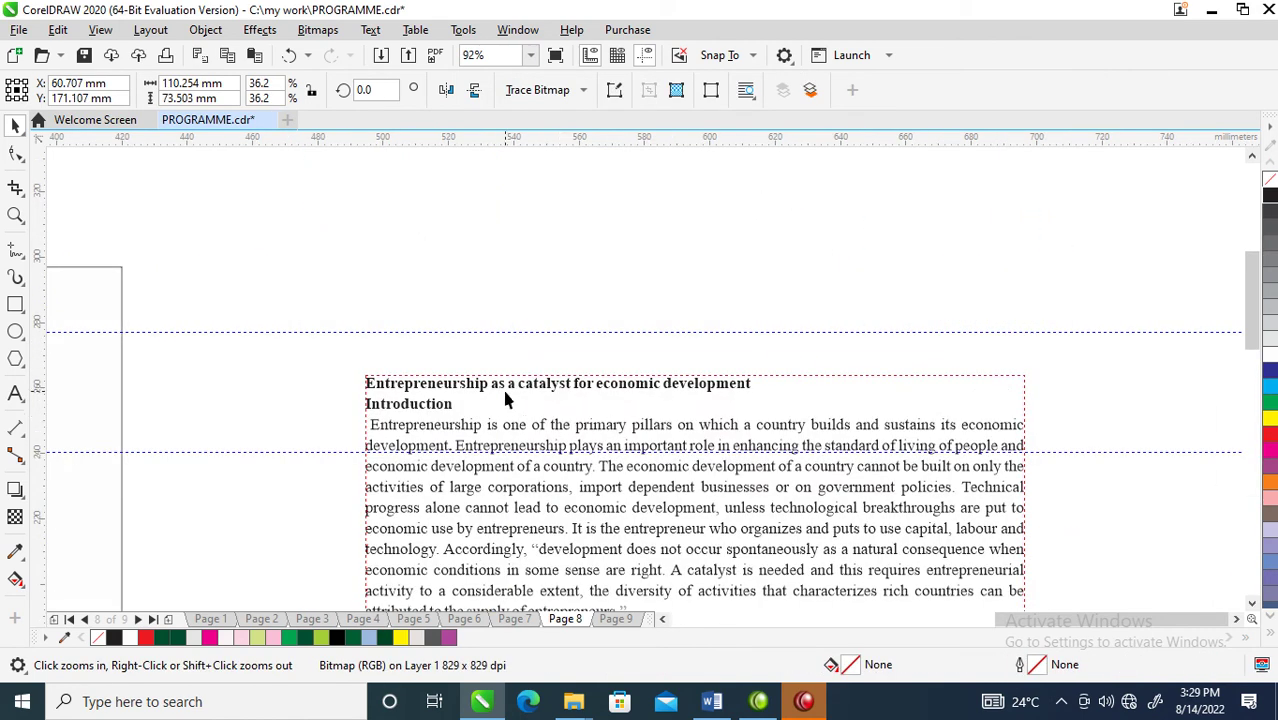
key("F8")
left_click(476, 405)
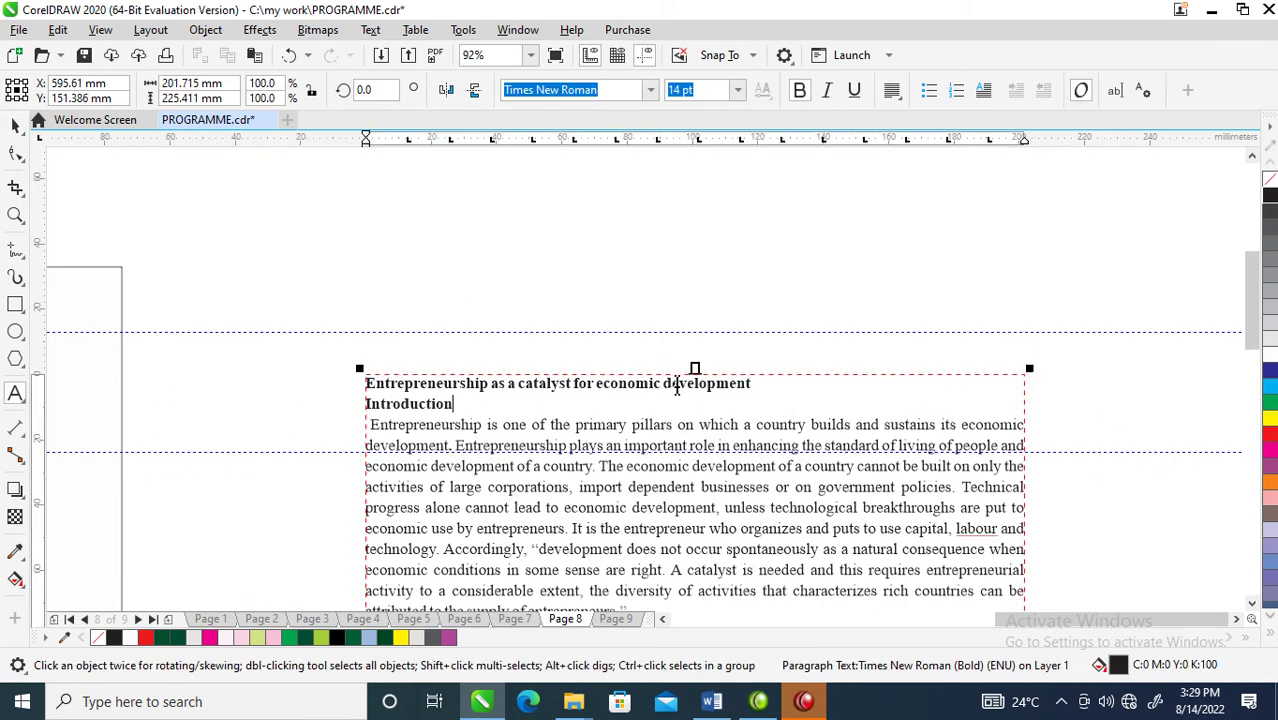
left_click_drag(763, 384, 343, 389)
key("ctrl+c")
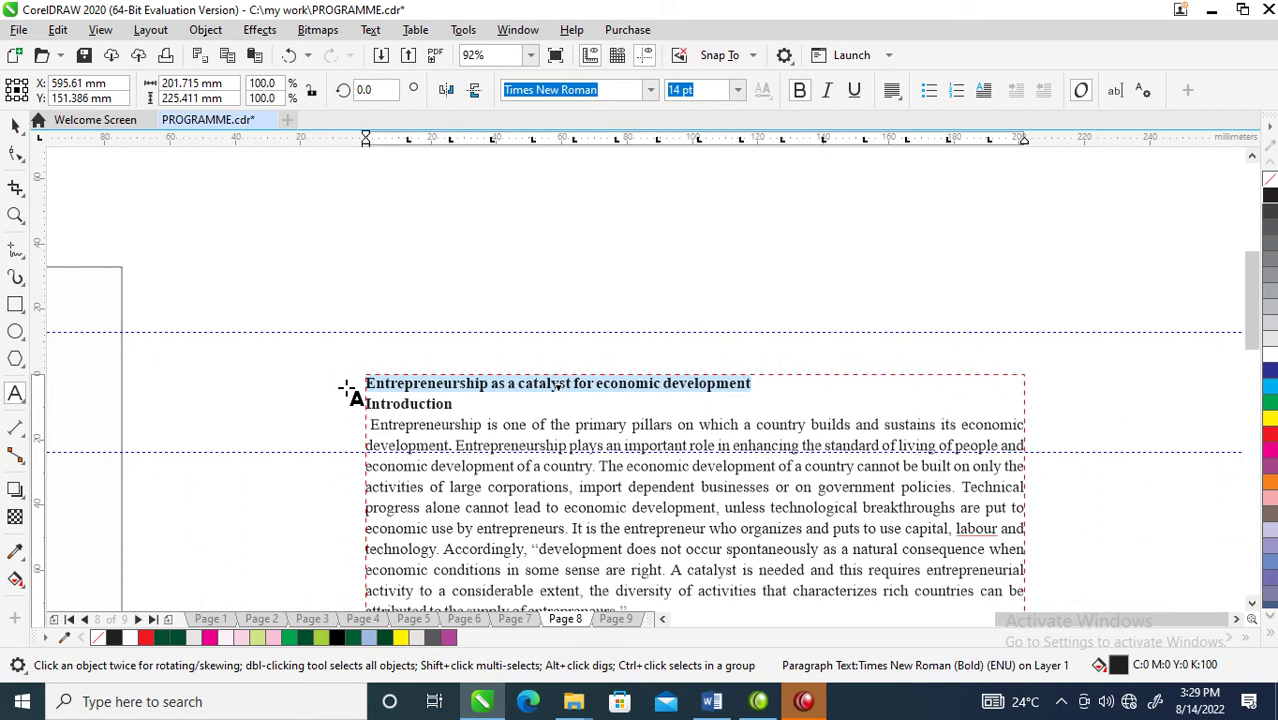
key("Delete")
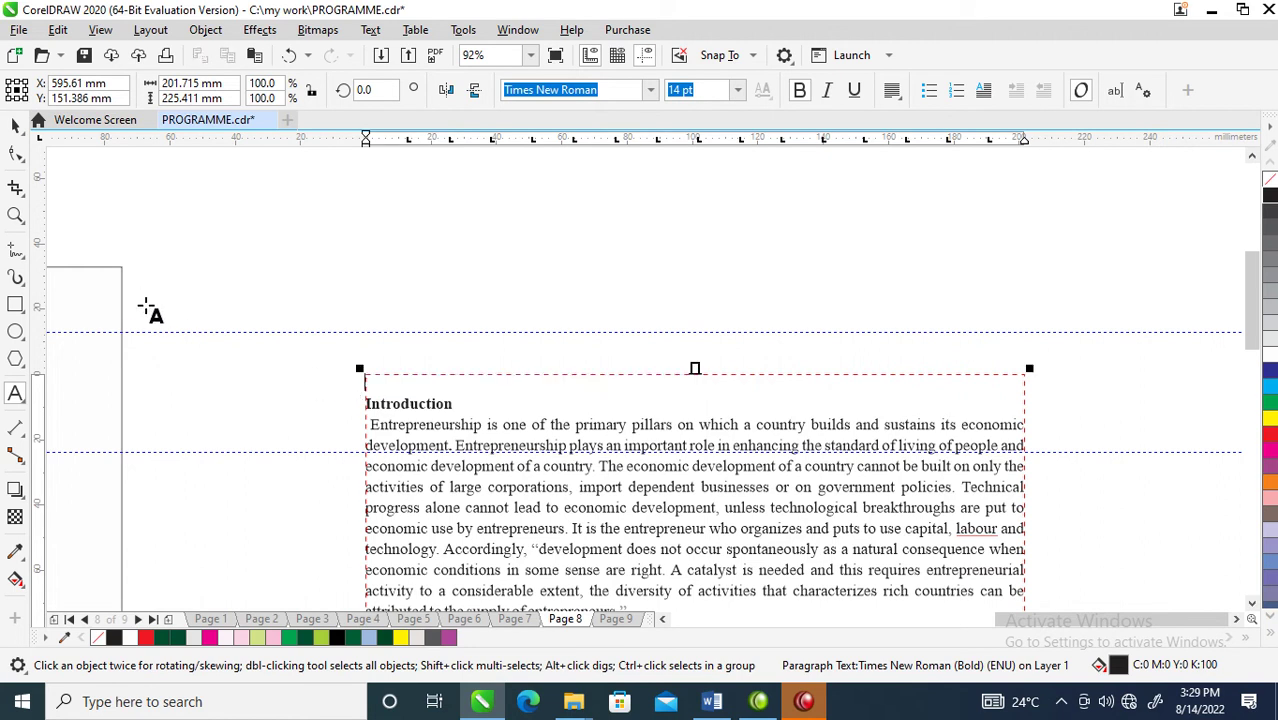
- Paste the copied heading as separate artistic text near the upper outer corner of the spread's second page
left_click(71, 302)
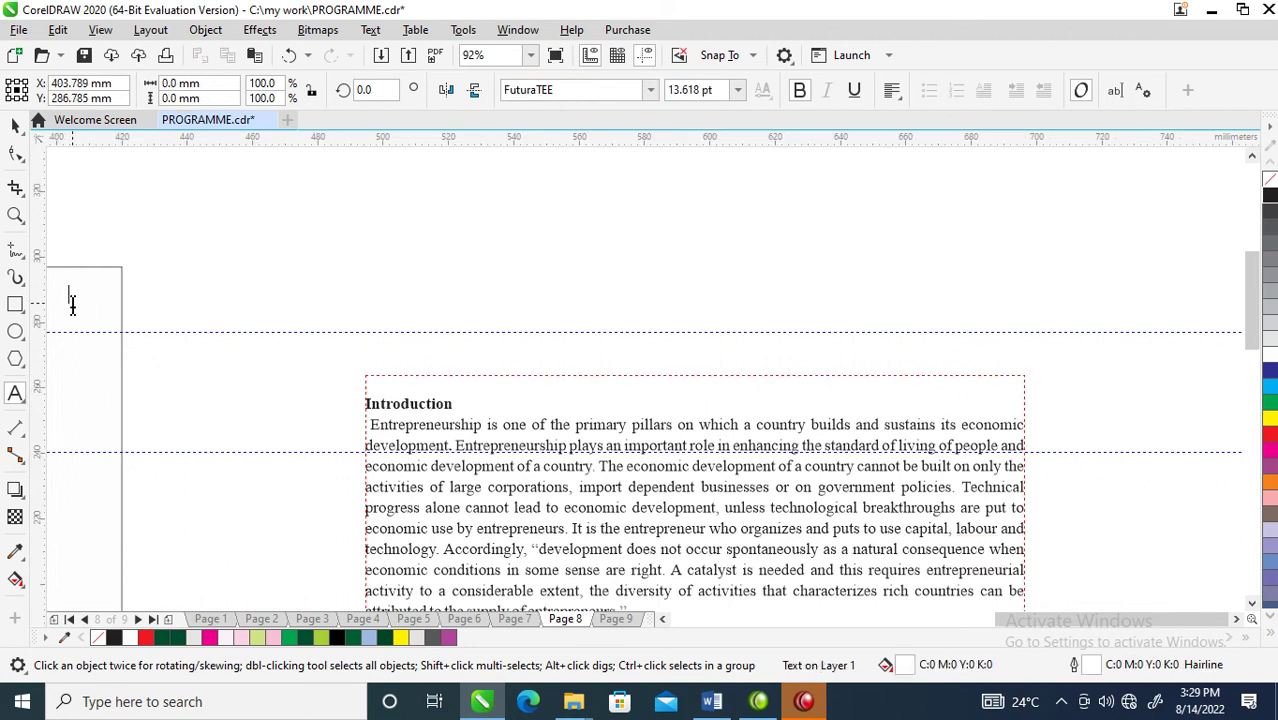
key("ctrl+v")
key("ctrl+space")
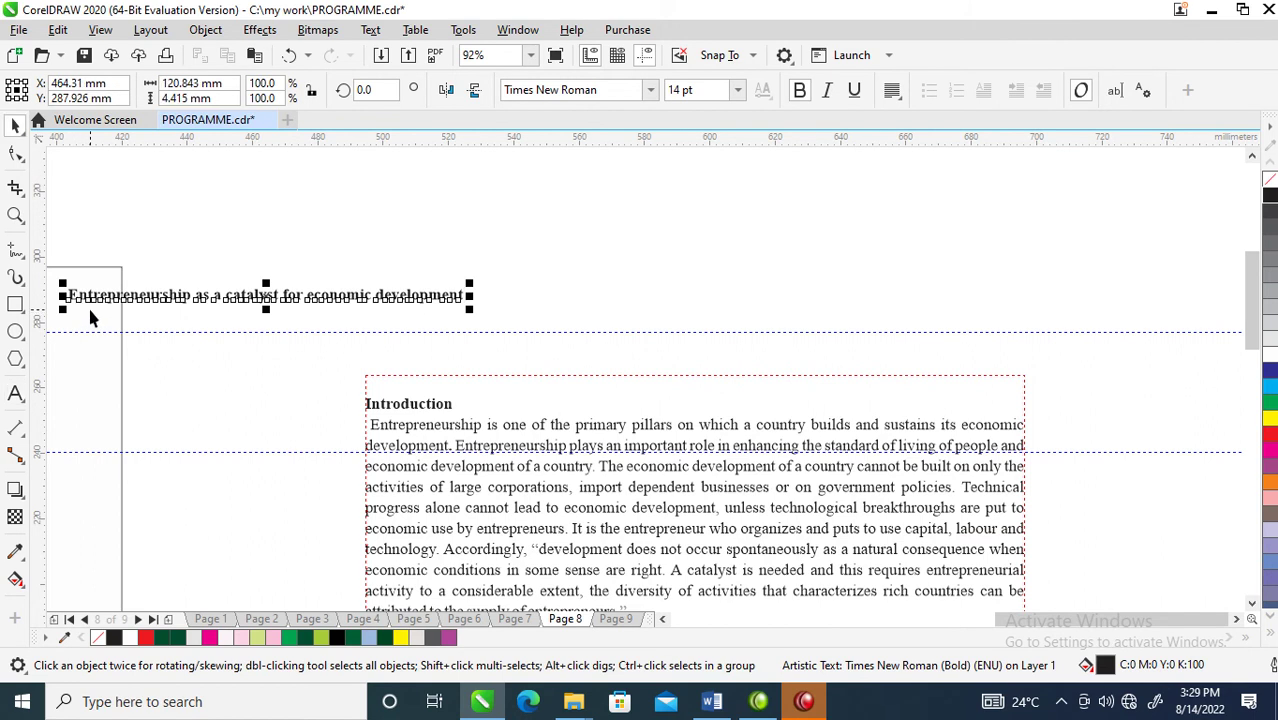
- Move the handshake picture up to about X 154, Y 245 mm and convert it to a 300 dpi RGB bitmap with transparent background
scroll(90, 318, "down", 3)
key("z")
left_click(237, 262)
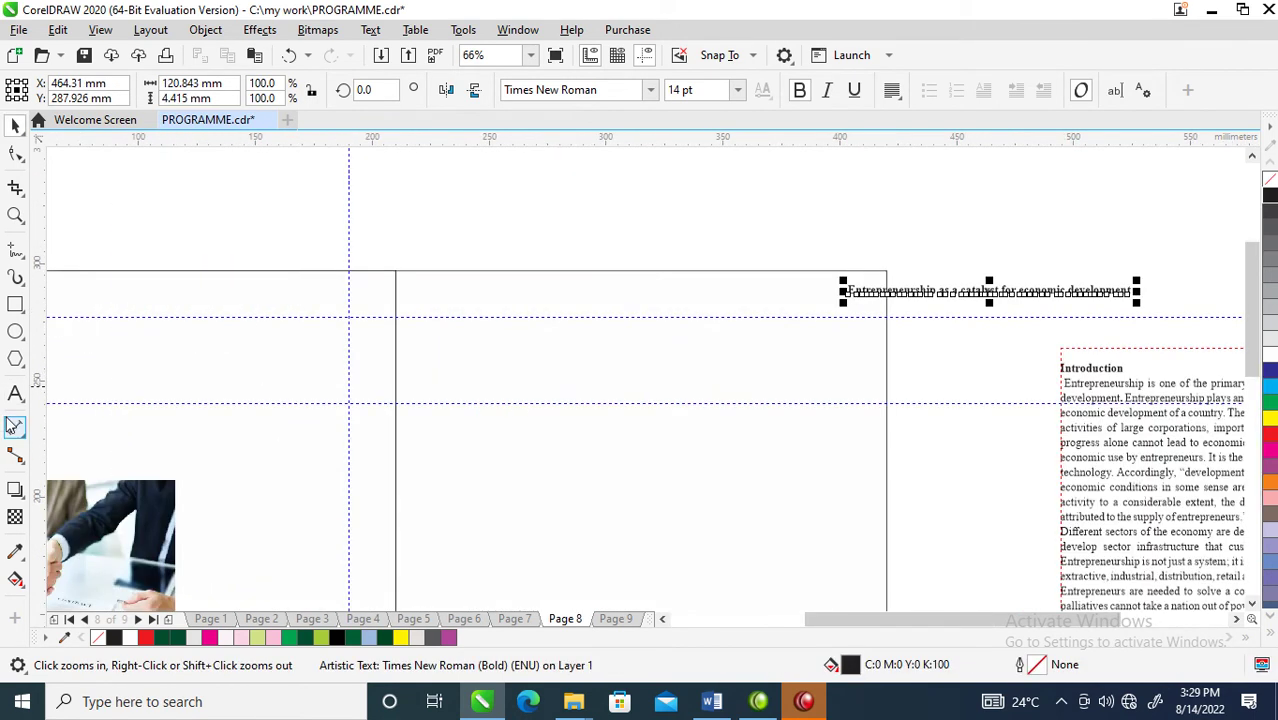
key("space")
left_click(151, 500)
left_click_drag(152, 505, 371, 343)
left_click(317, 29)
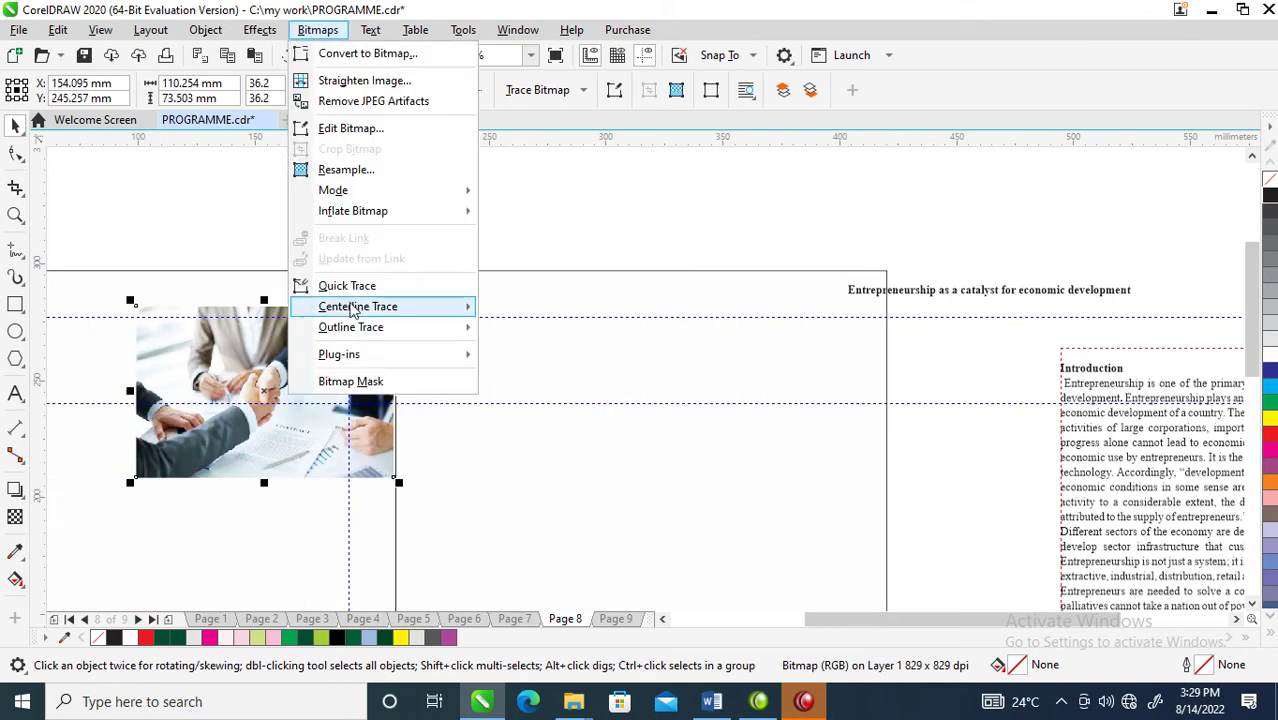
left_click(338, 58)
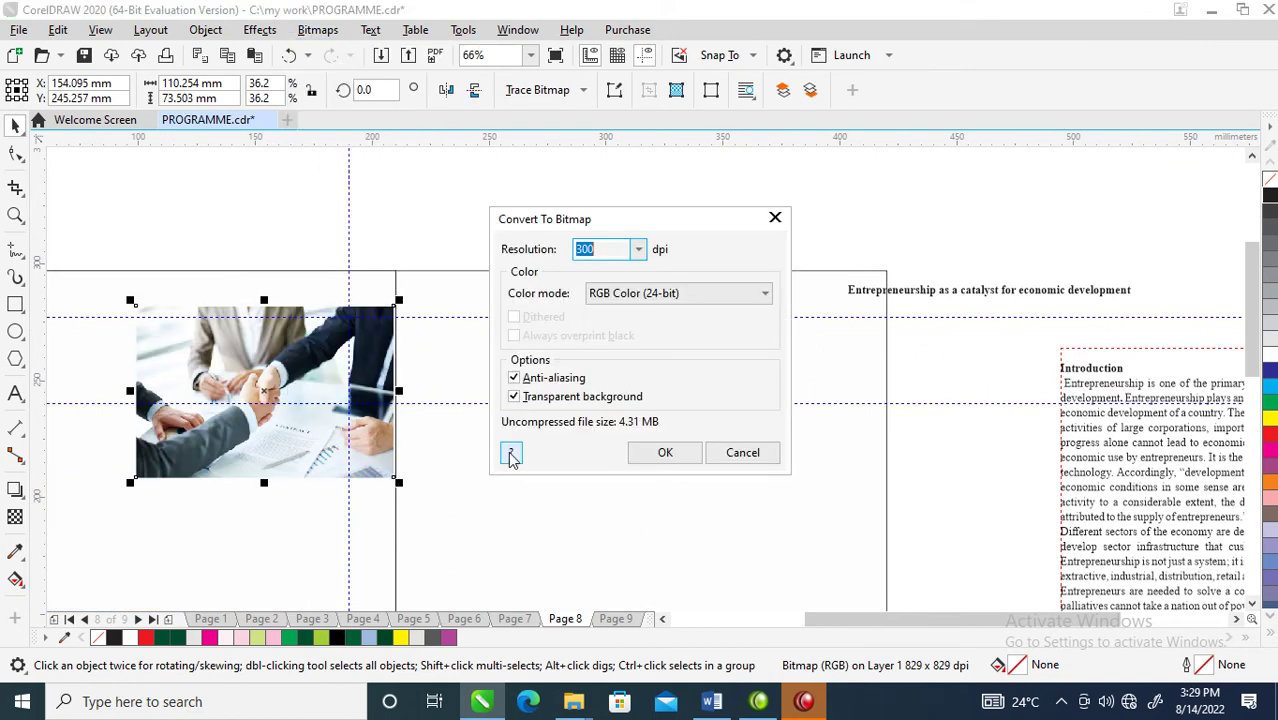
left_click(666, 453)
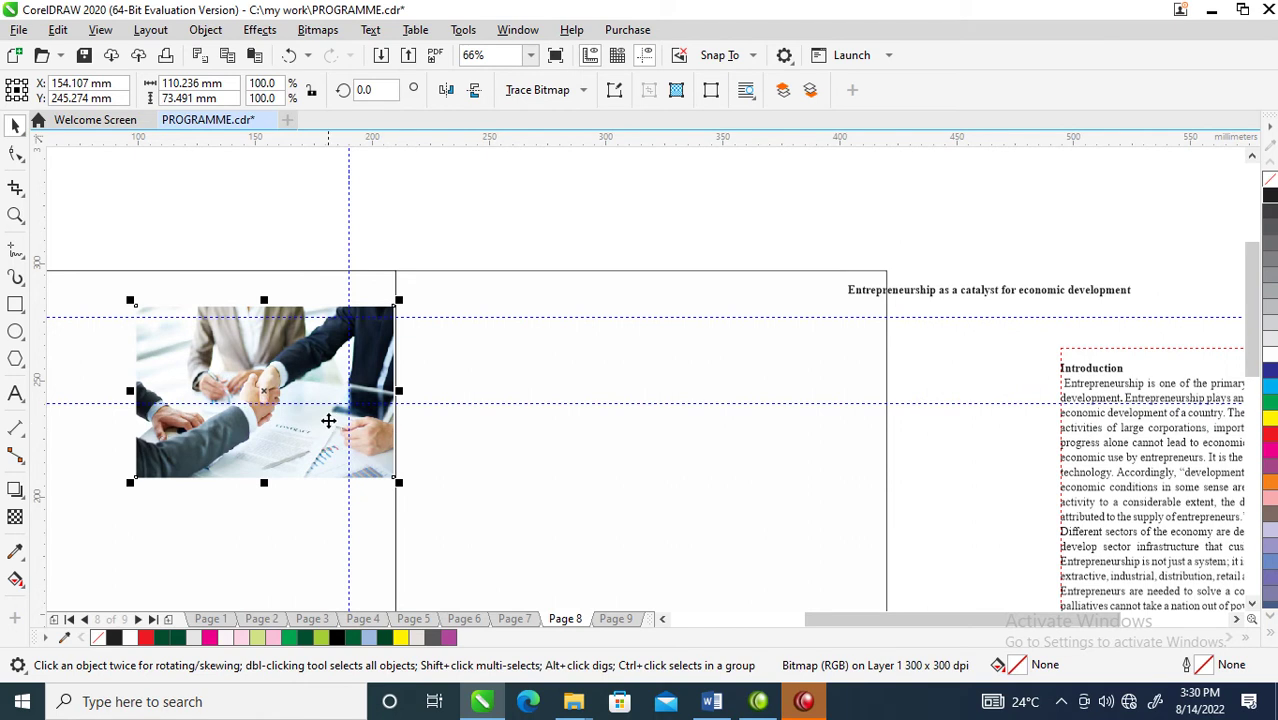
- PowerClip the handshake picture inside the grouped two-page frame, over the upper part of the centre fold
scroll(326, 421, "down", 4)
key("z")
left_click_drag(175, 323, 654, 592)
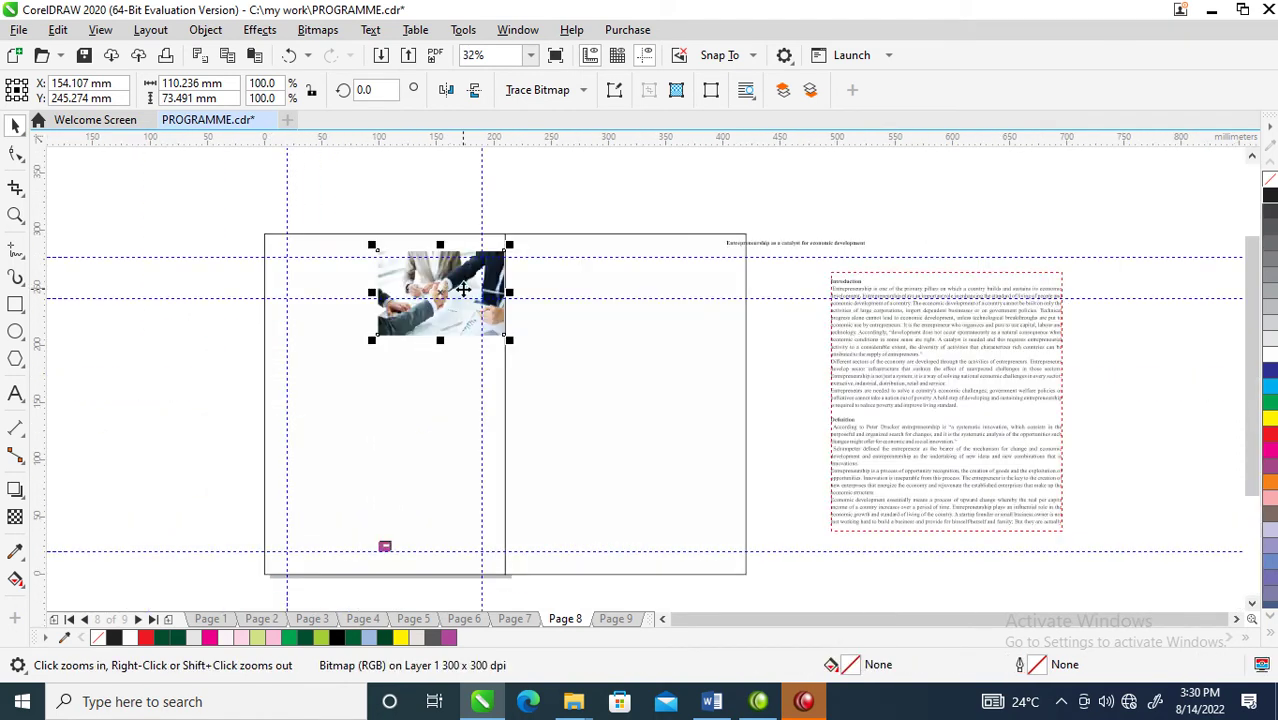
left_click_drag(470, 288, 560, 268)
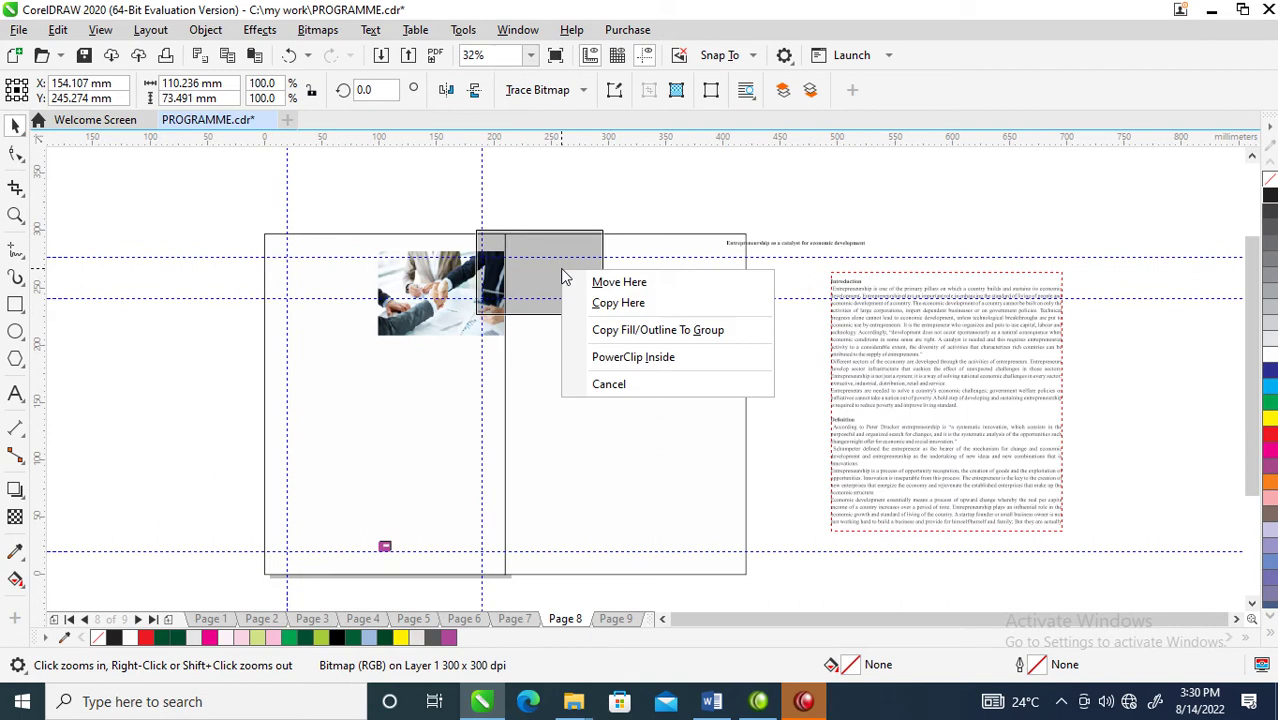
left_click(634, 358)
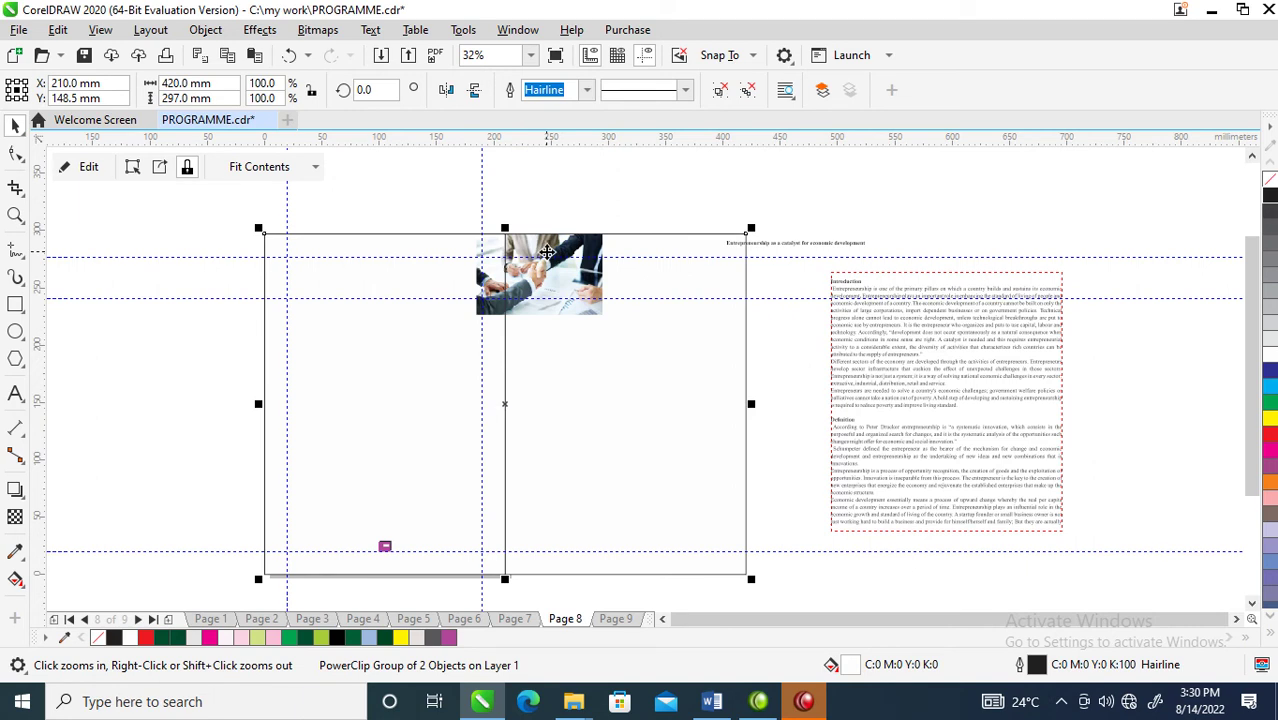
- Enlarge the clipped picture proportionally to about 295 × 197 mm and shift it to about X 278, Y 242 mm against the spread's outer edge
left_click(485, 277, "ctrl")
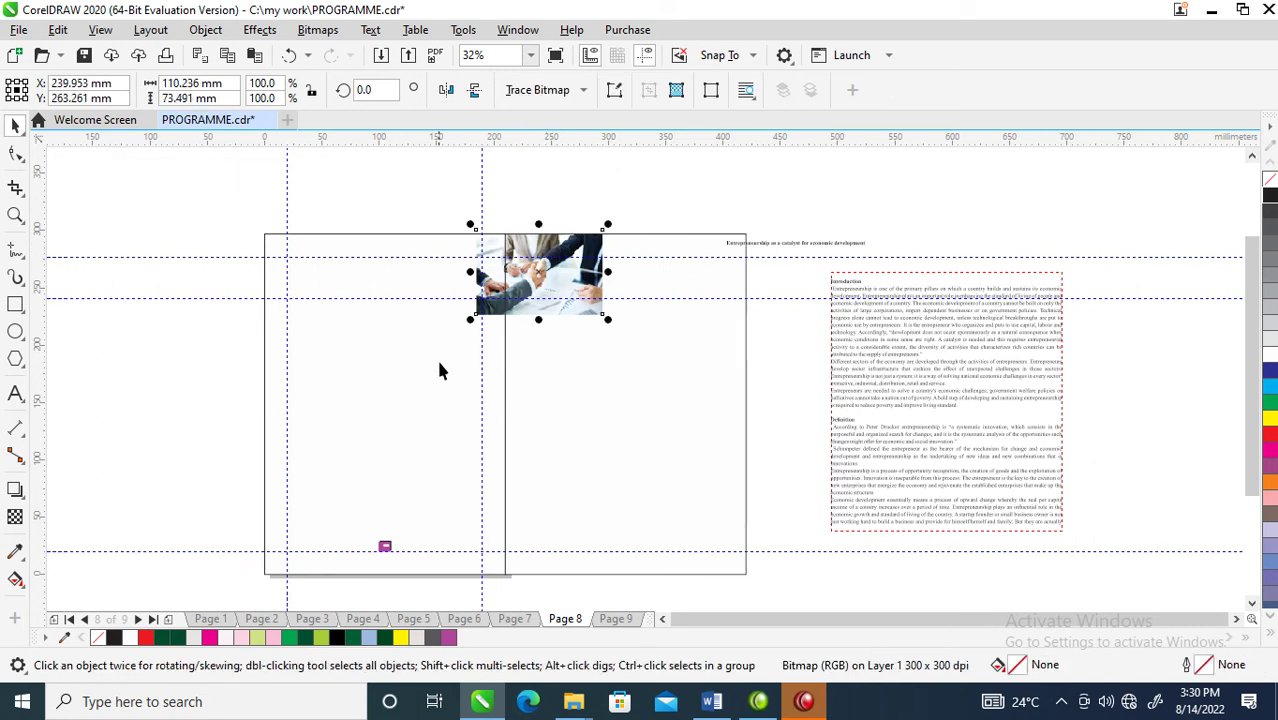
left_click_drag(470, 321, 338, 407)
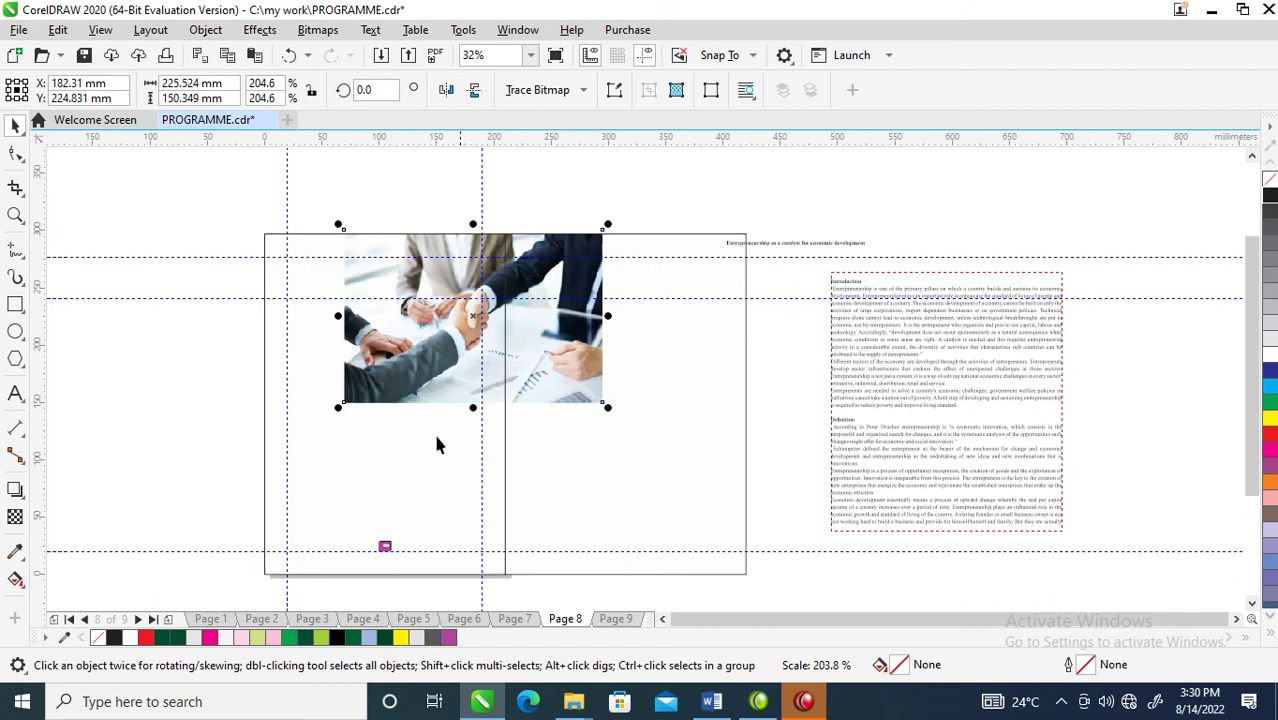
left_click_drag(607, 410, 713, 464)
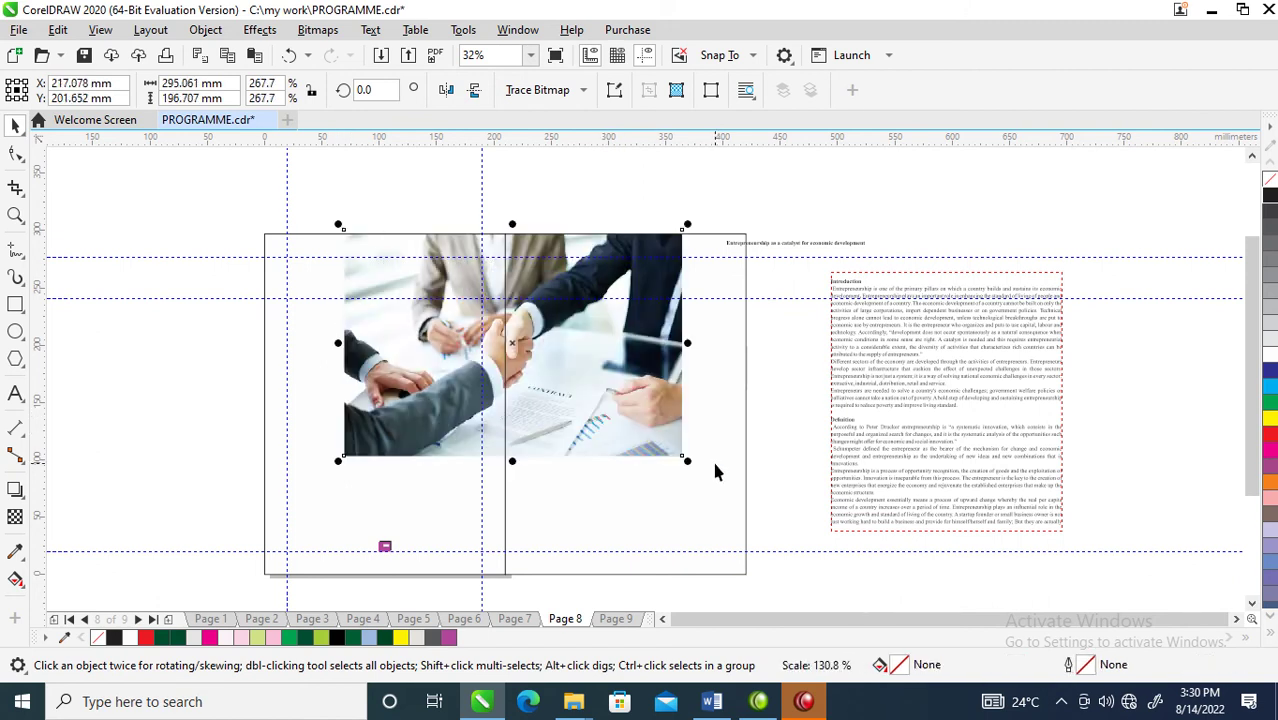
left_click_drag(516, 342, 585, 302)
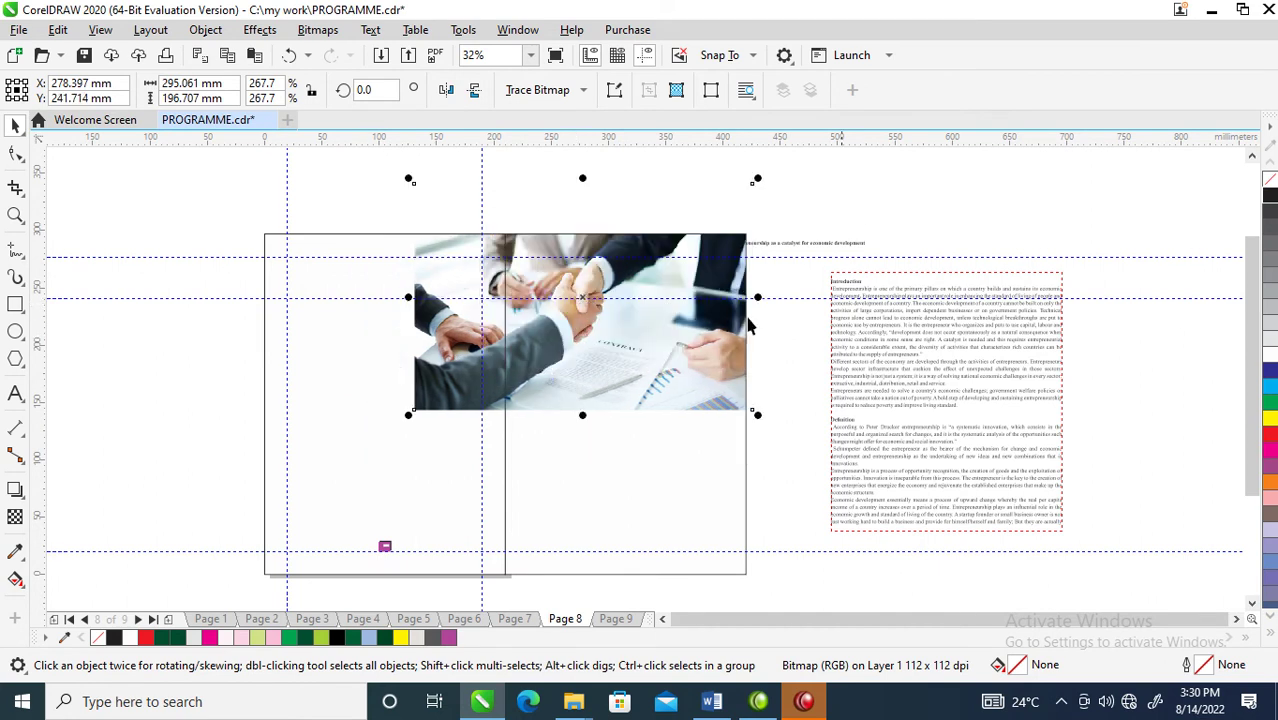
- Move the heading onto the first page at about X 87, Y 263 mm and set its font to Swis721 Cn BT
left_click_drag(846, 248, 418, 290)
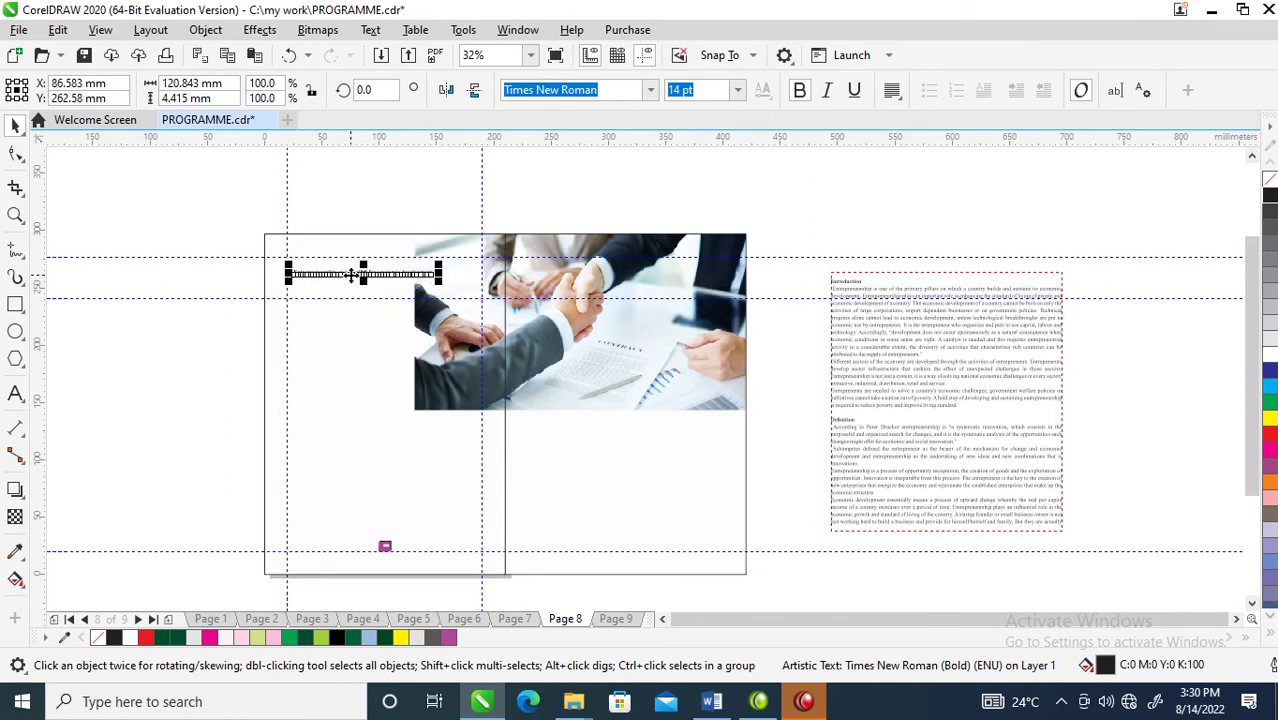
key("z")
left_click_drag(262, 209, 436, 368)
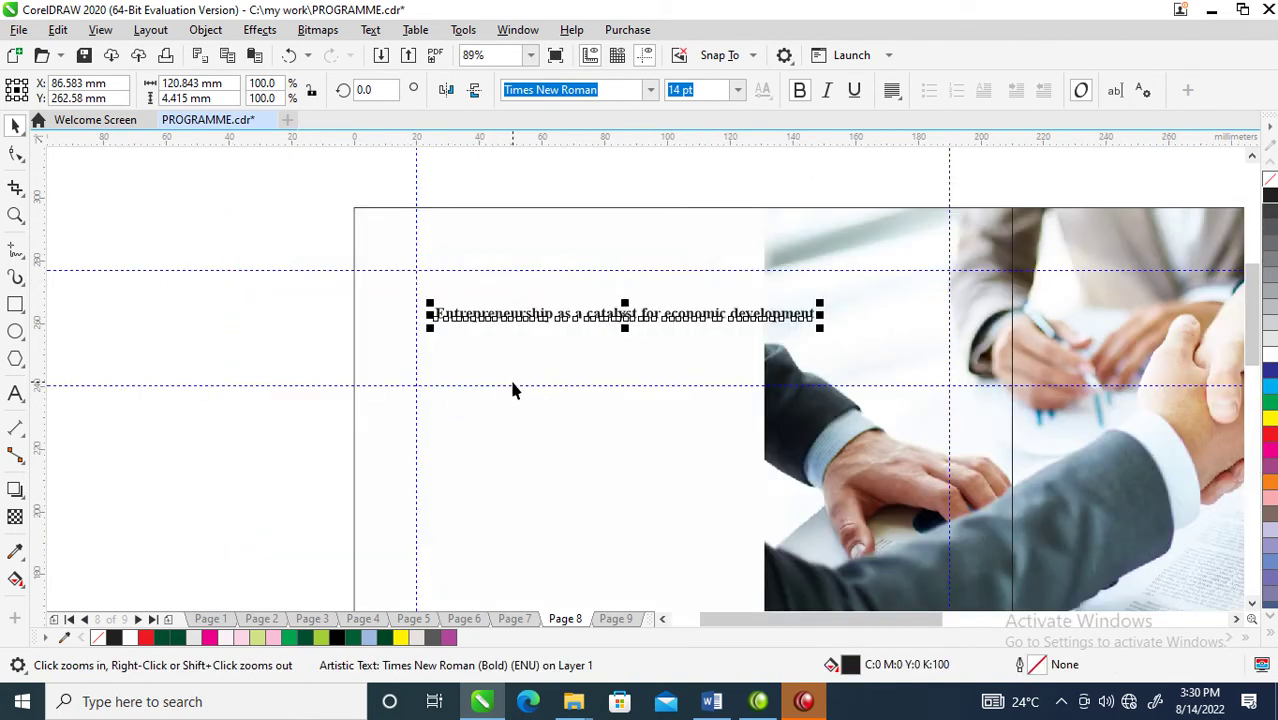
left_click(650, 91)
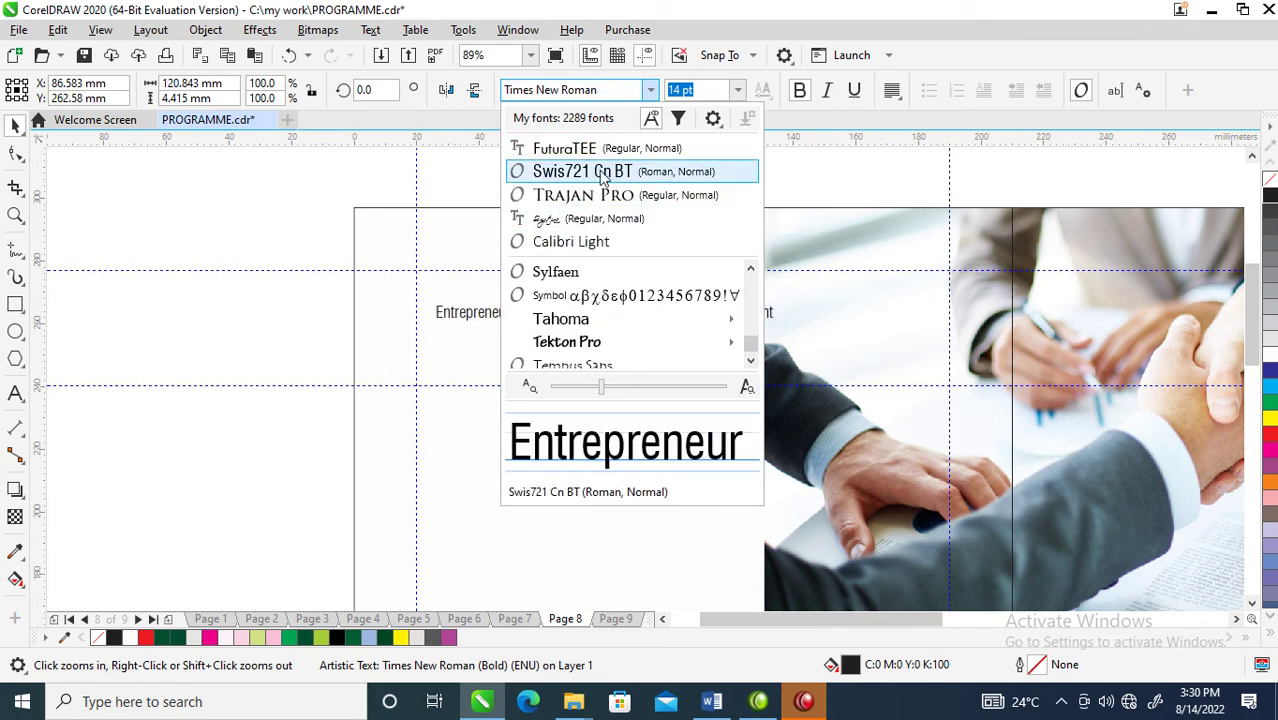
left_click(603, 176)
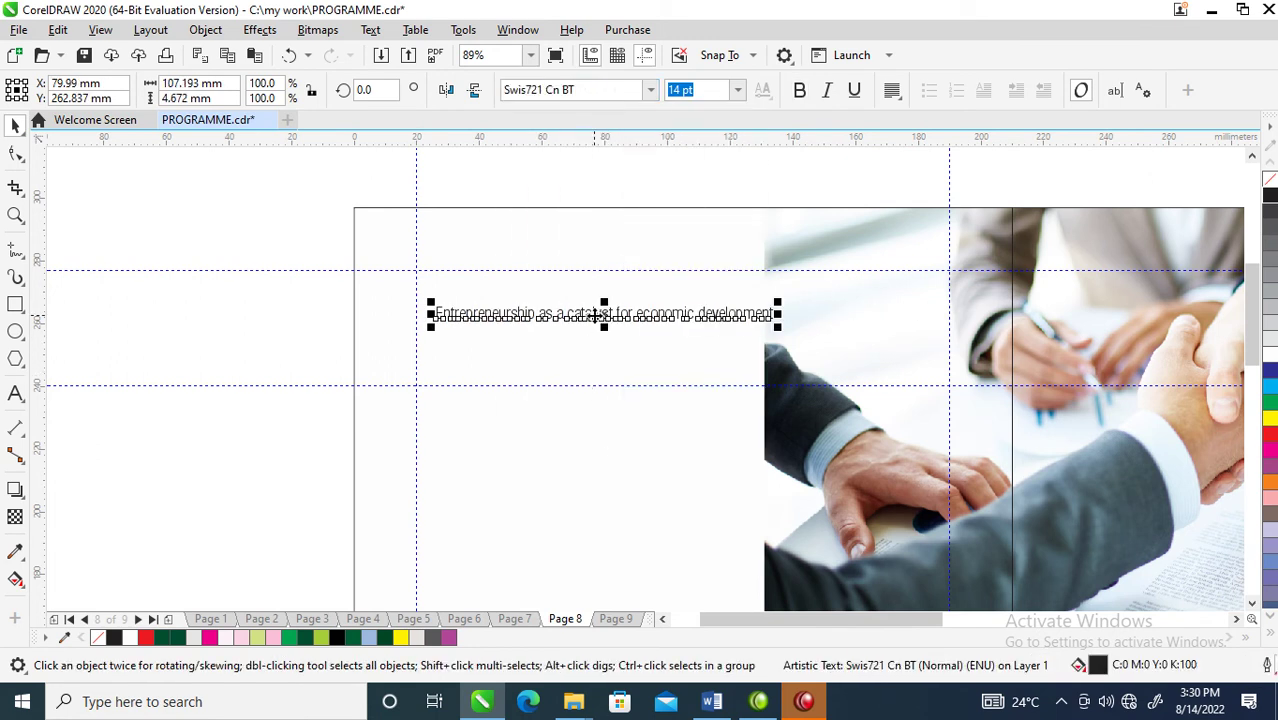
- Place a copy of the heading above it near the page's upper edge and shorten that copy to "Entrepreneurship"
left_click_drag(595, 314, 790, 250)
left_click(576, 376)
right_click(585, 252)
left_click(528, 251)
double_click(522, 252)
key("Delete")
key("ctrl+space")
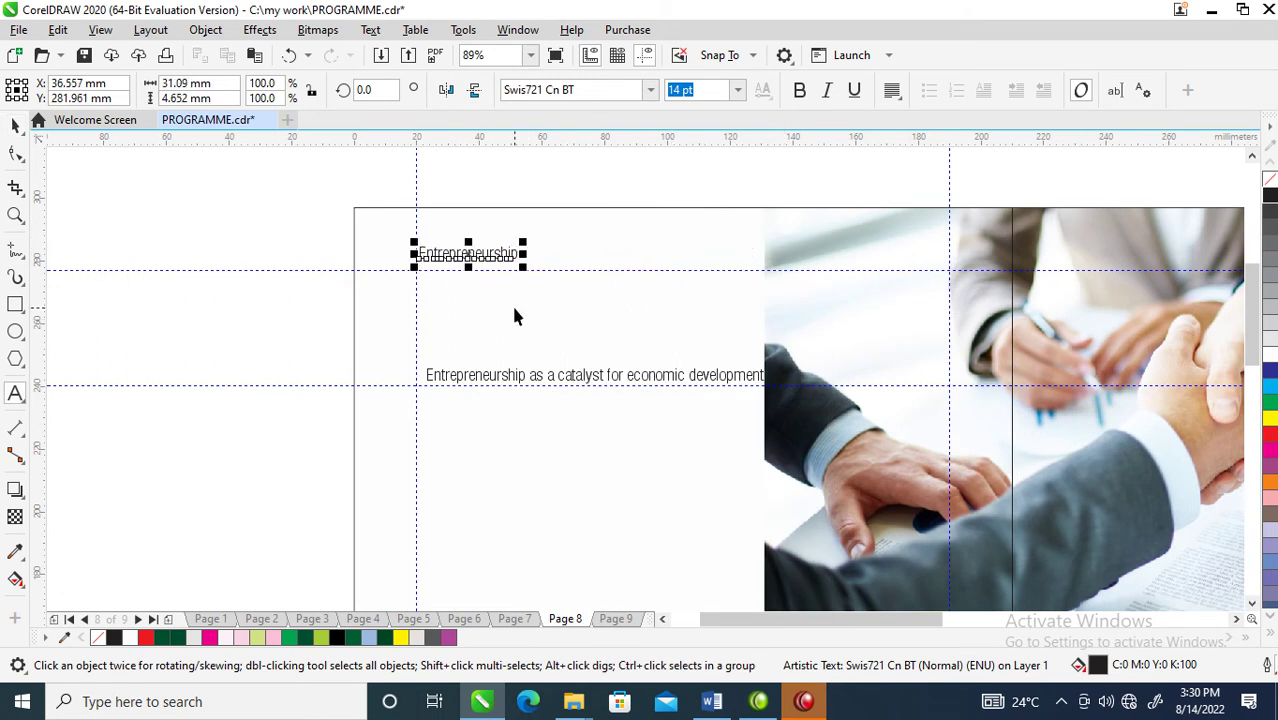
- Draw a rectangle about 86 × 24 mm in the first page's upper outer corner and fill it with dark navy sampled from the suit sleeve
left_click(15, 307)
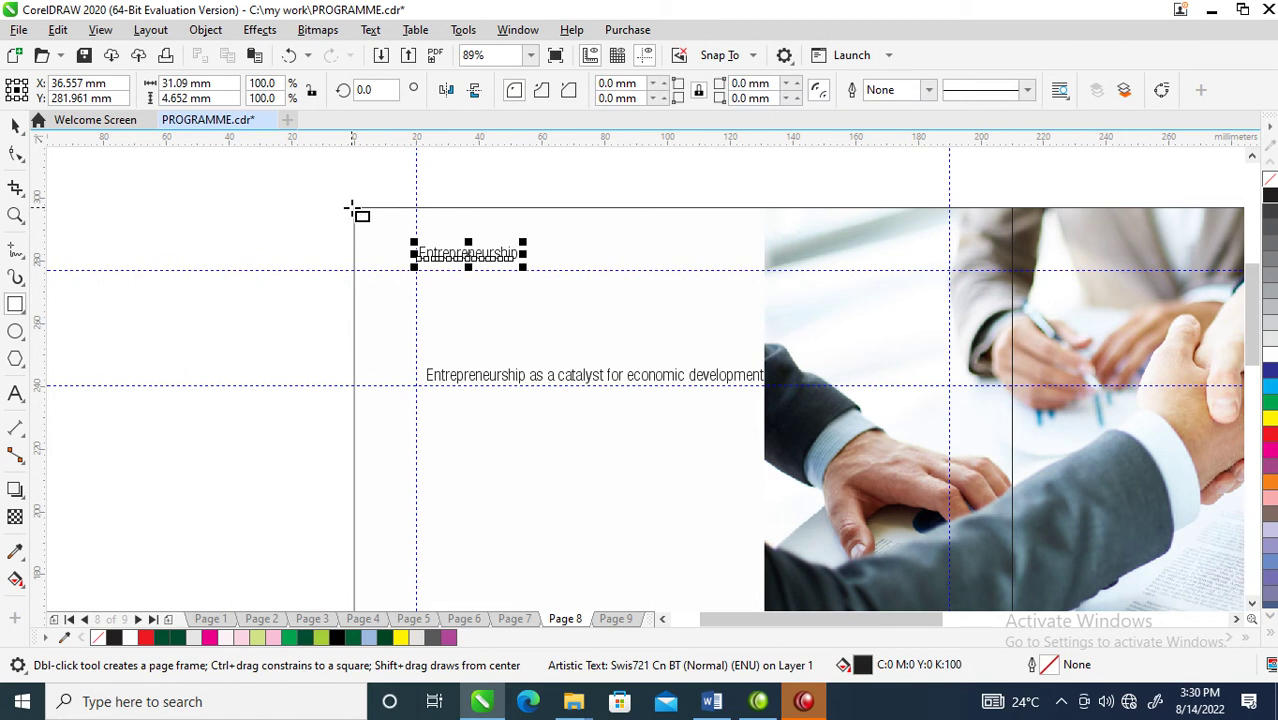
mouse_move(352, 207)
left_mouse_down()
mouse_move(638, 288)
mouse_move(624, 283)
left_mouse_up()
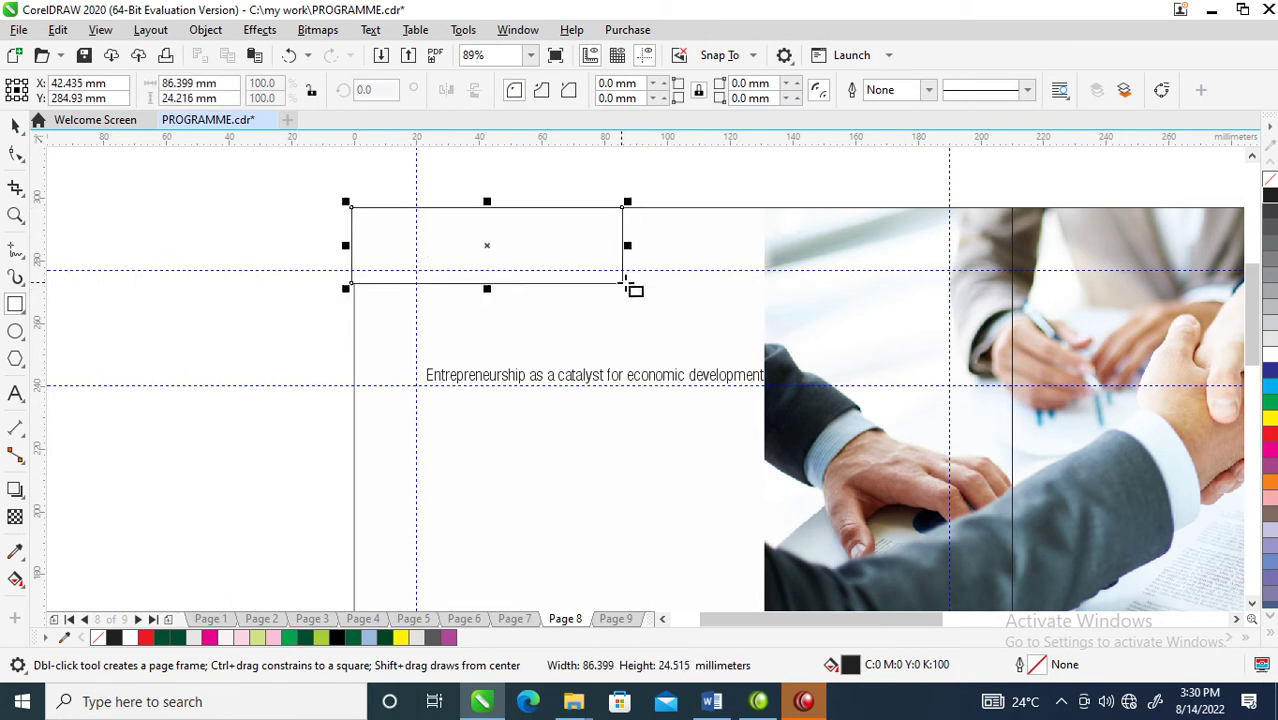
key("space")
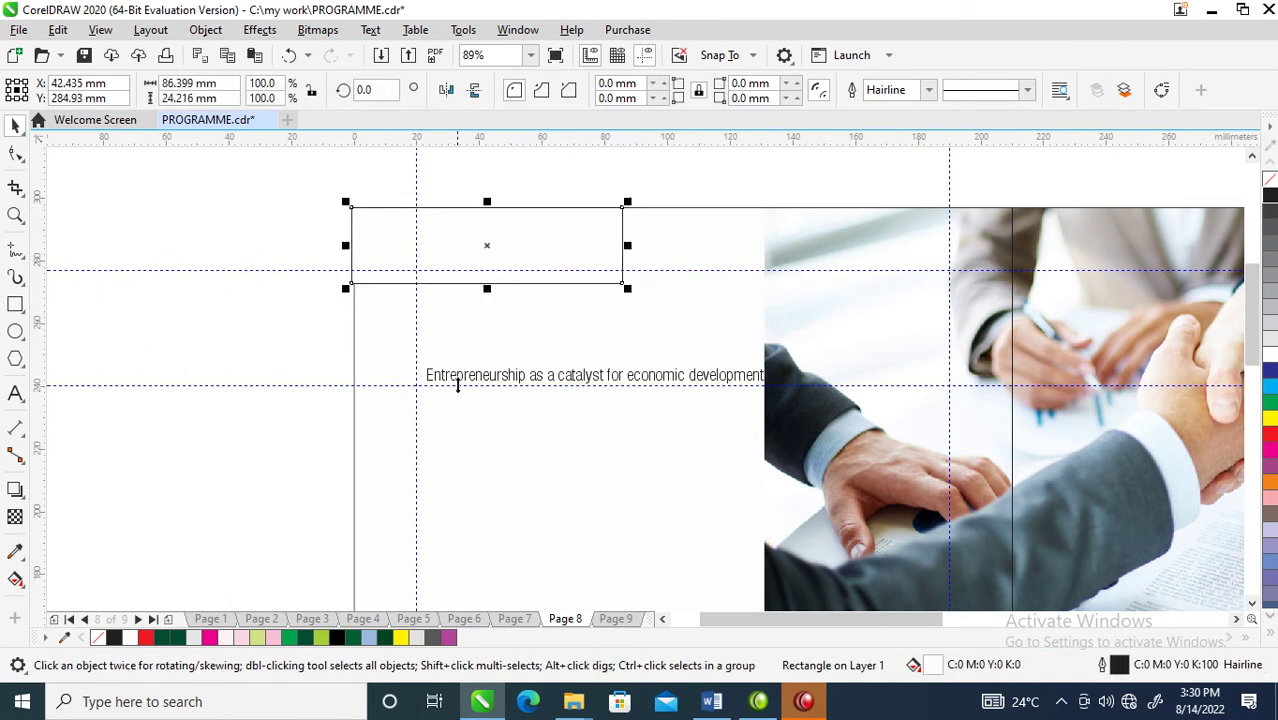
left_click(17, 553)
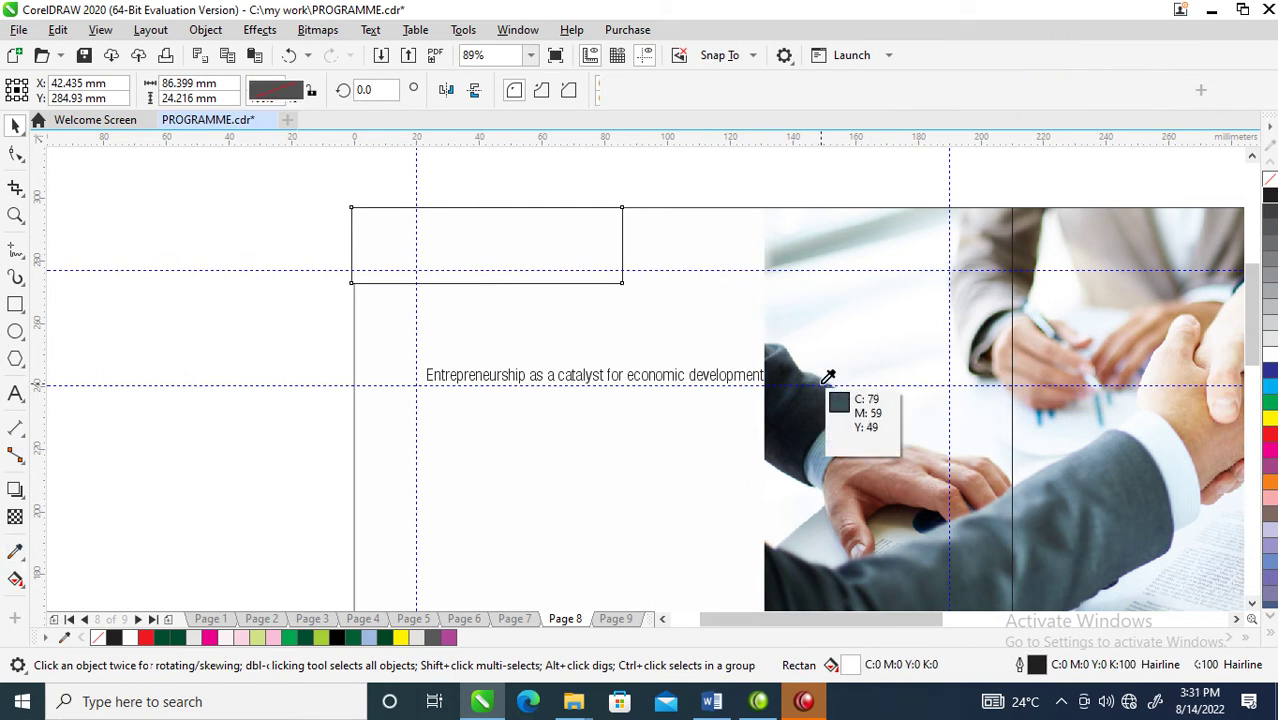
left_click(805, 373)
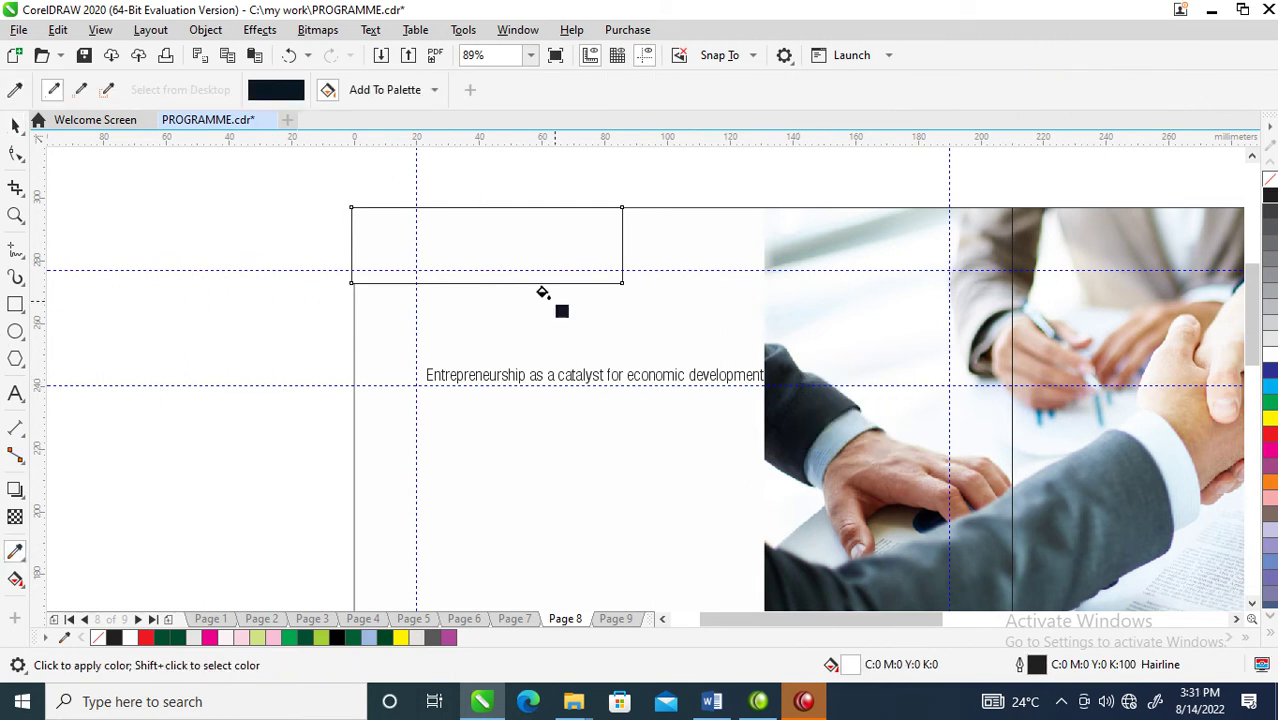
left_click(512, 229)
key("space")
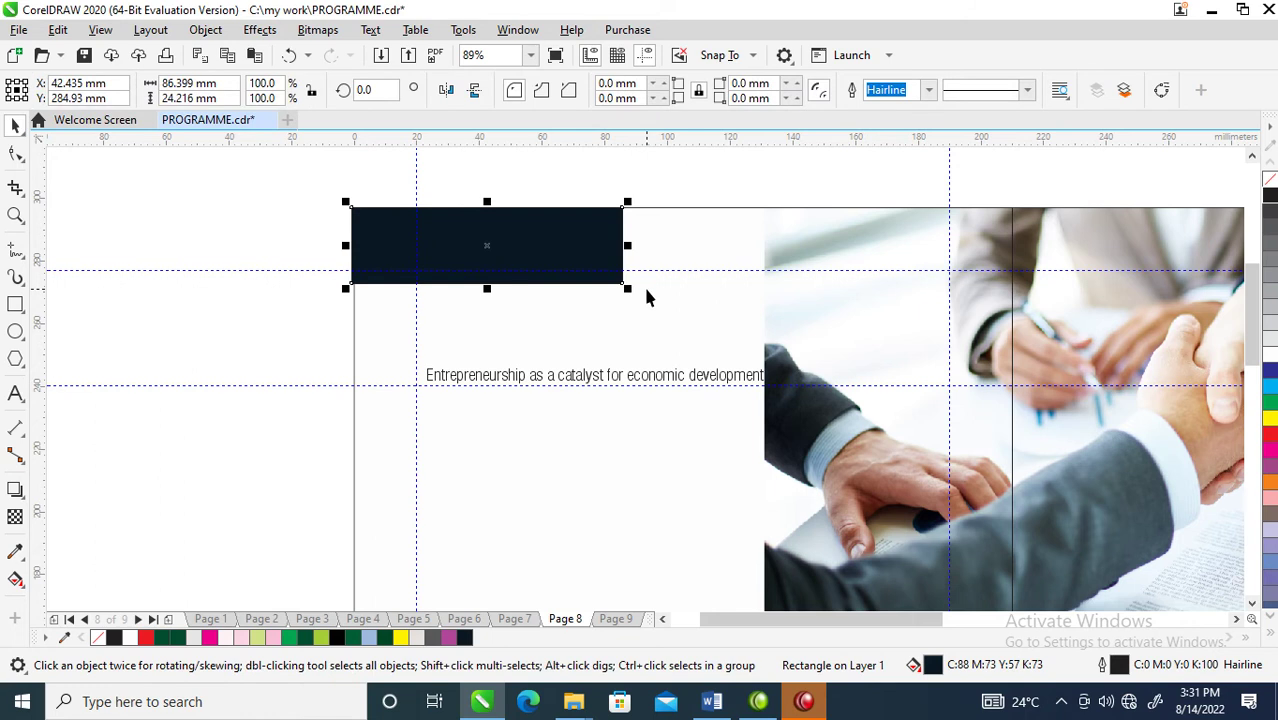
- Put the navy rectangle behind the word "Entrepreneurship" but in front of the page frame, aligned with the frame's left and top edges
key("ctrl+z")
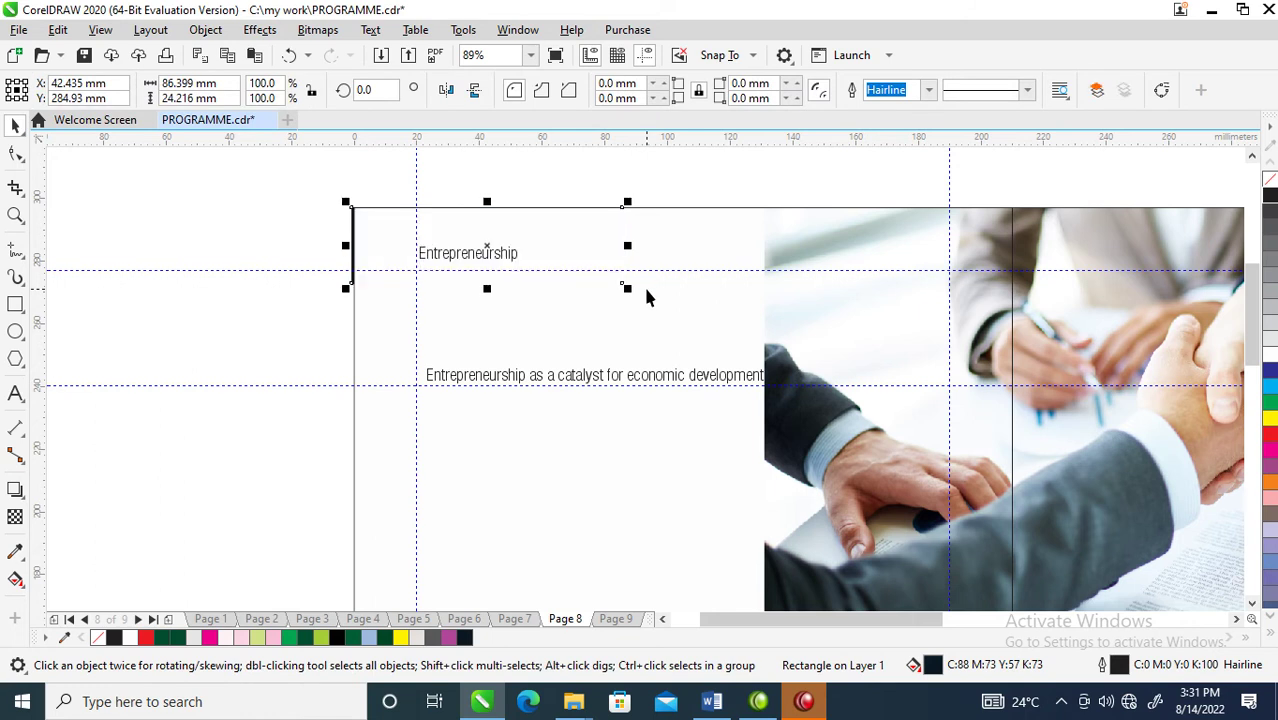
key("ctrl+shift+z")
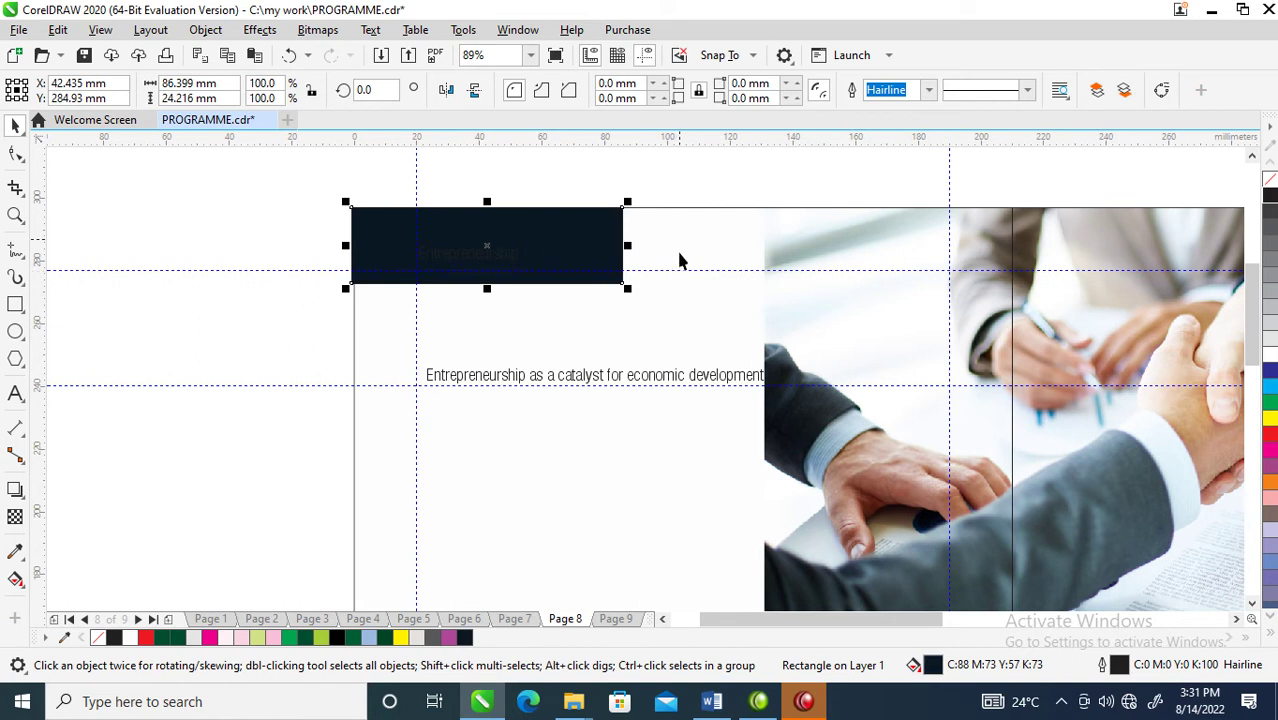
left_click(678, 222, "shift")
key("l")
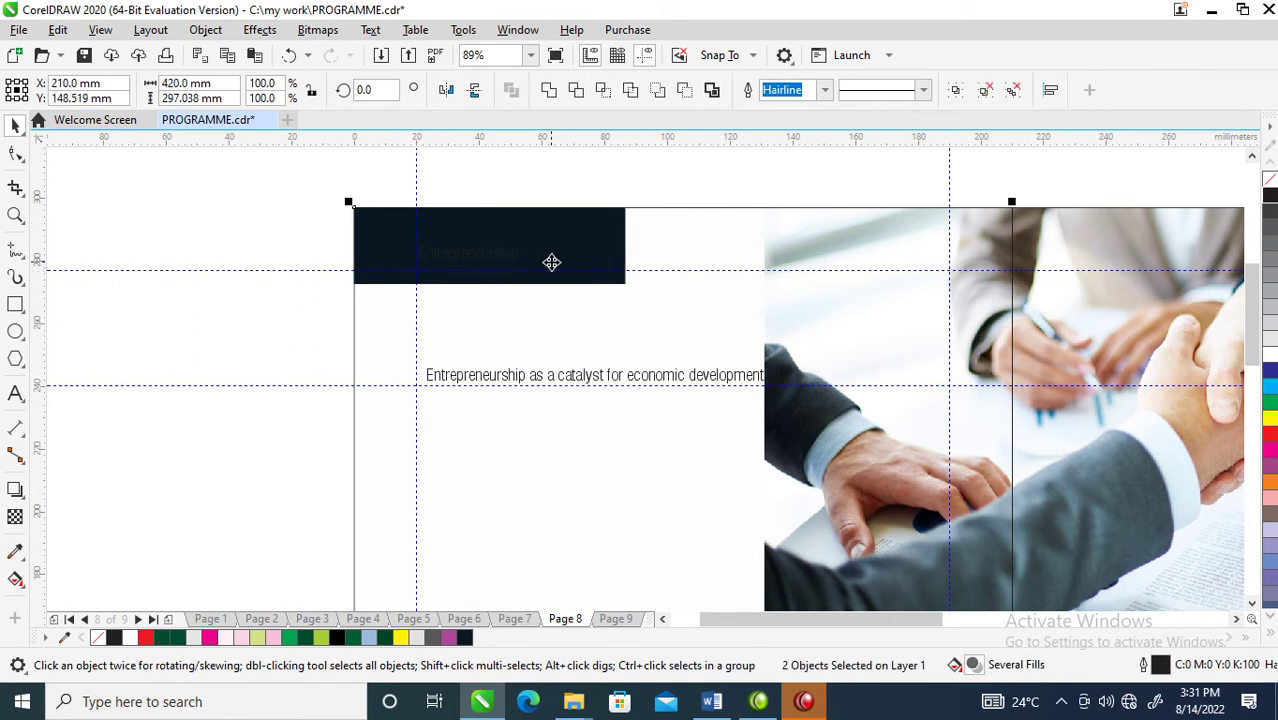
key("t")
- Fill the word "Entrepreneurship" on the navy rectangle with white
left_click(283, 261)
left_click_drag(271, 244, 600, 285)
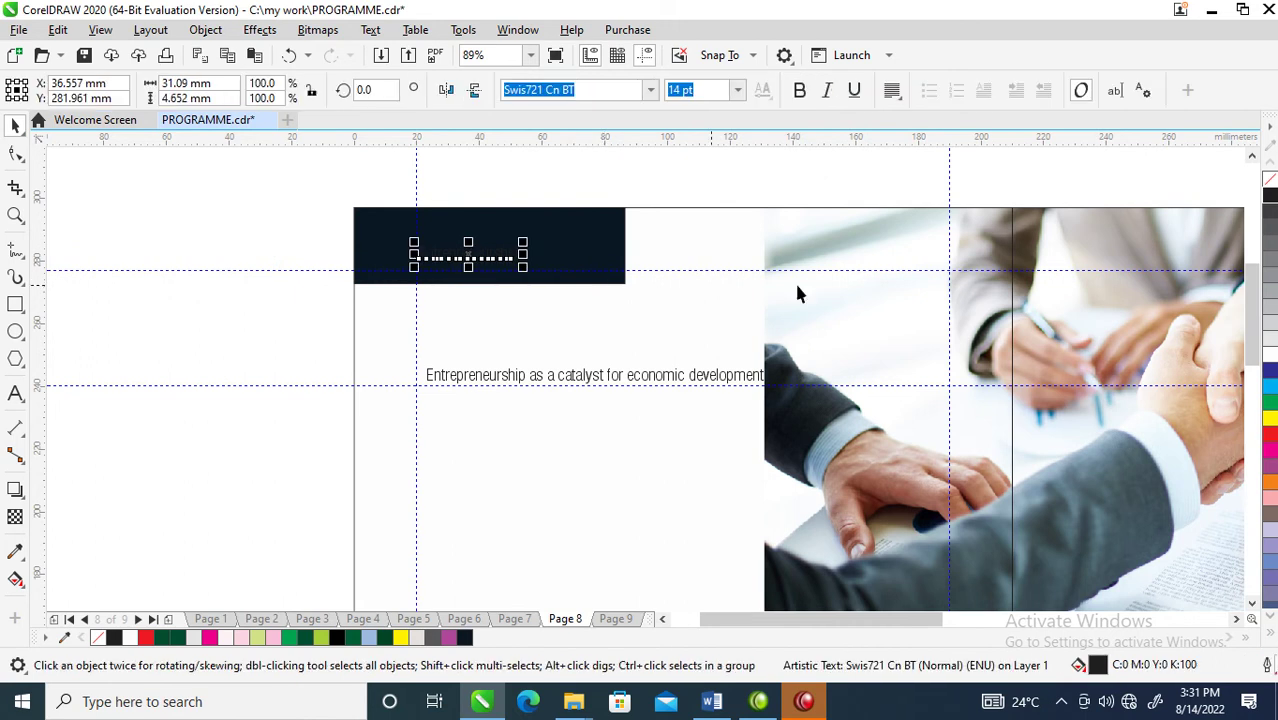
left_click(1268, 352)
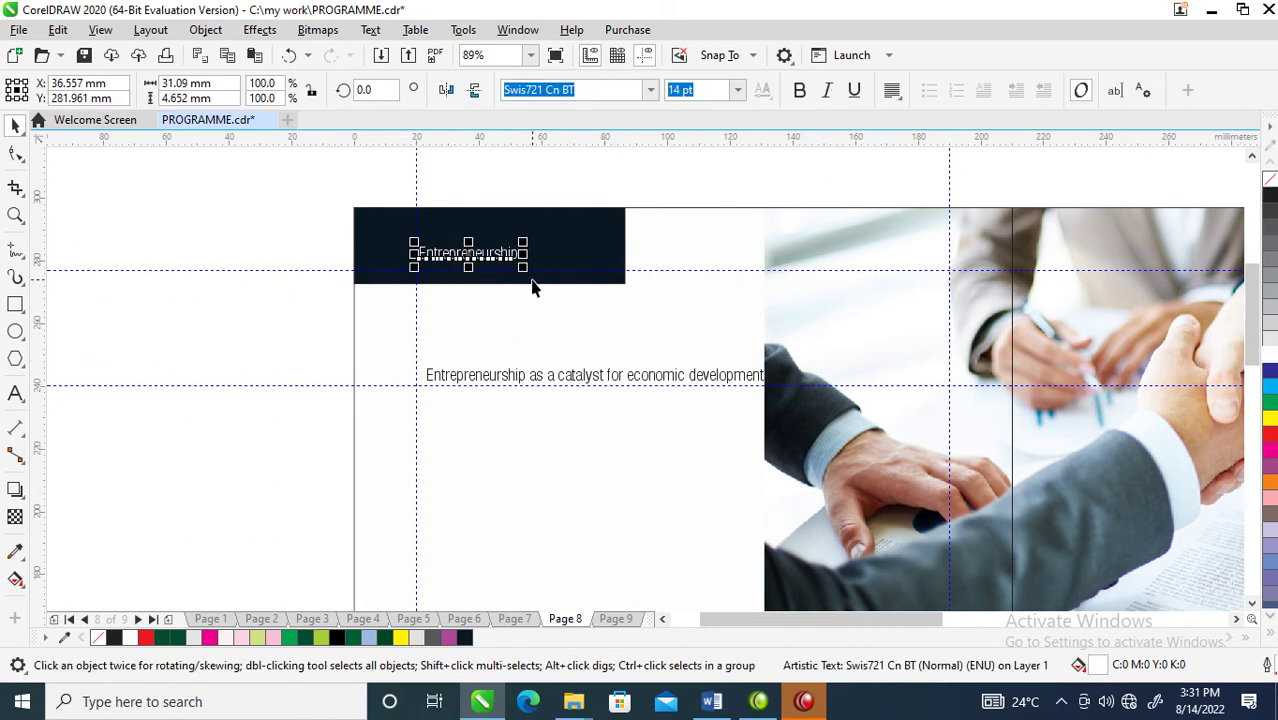
- Enlarge the white word "Entrepreneurship" to about 25.5 pt and move the long heading up just below the navy rectangle, at the margin guide
left_click_drag(522, 266, 605, 295)
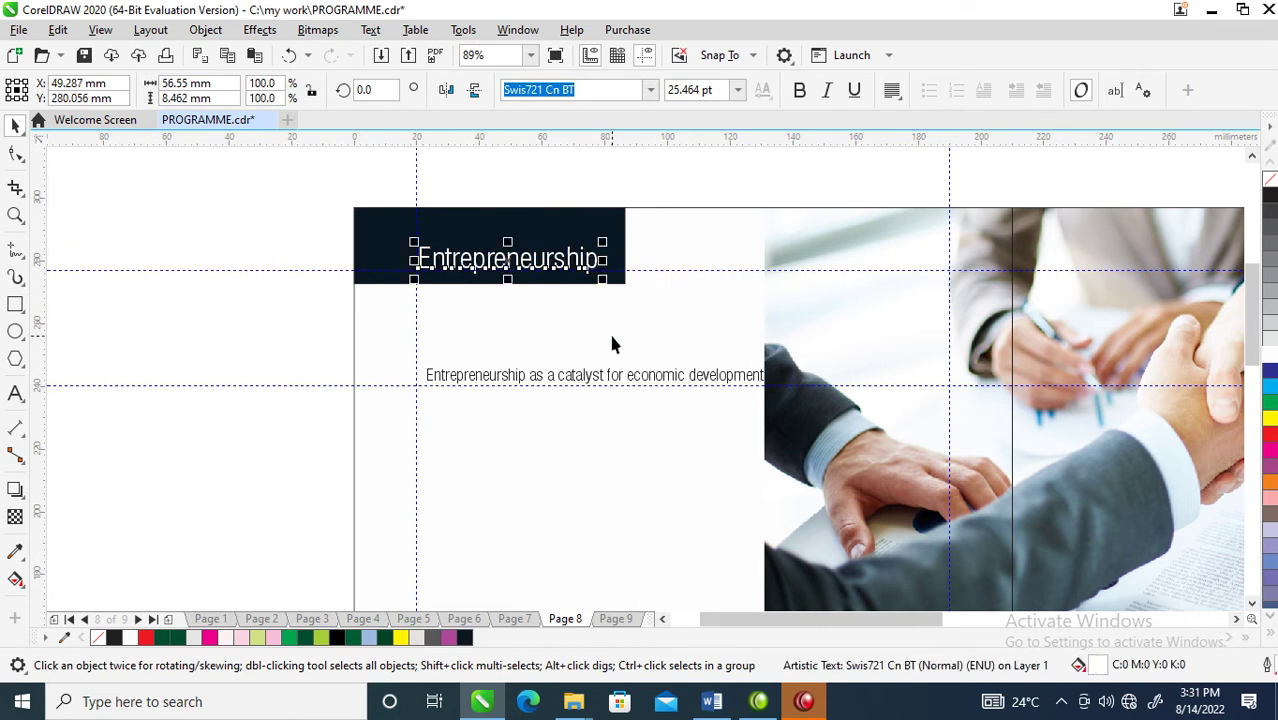
left_click_drag(631, 378, 625, 316)
key("z")
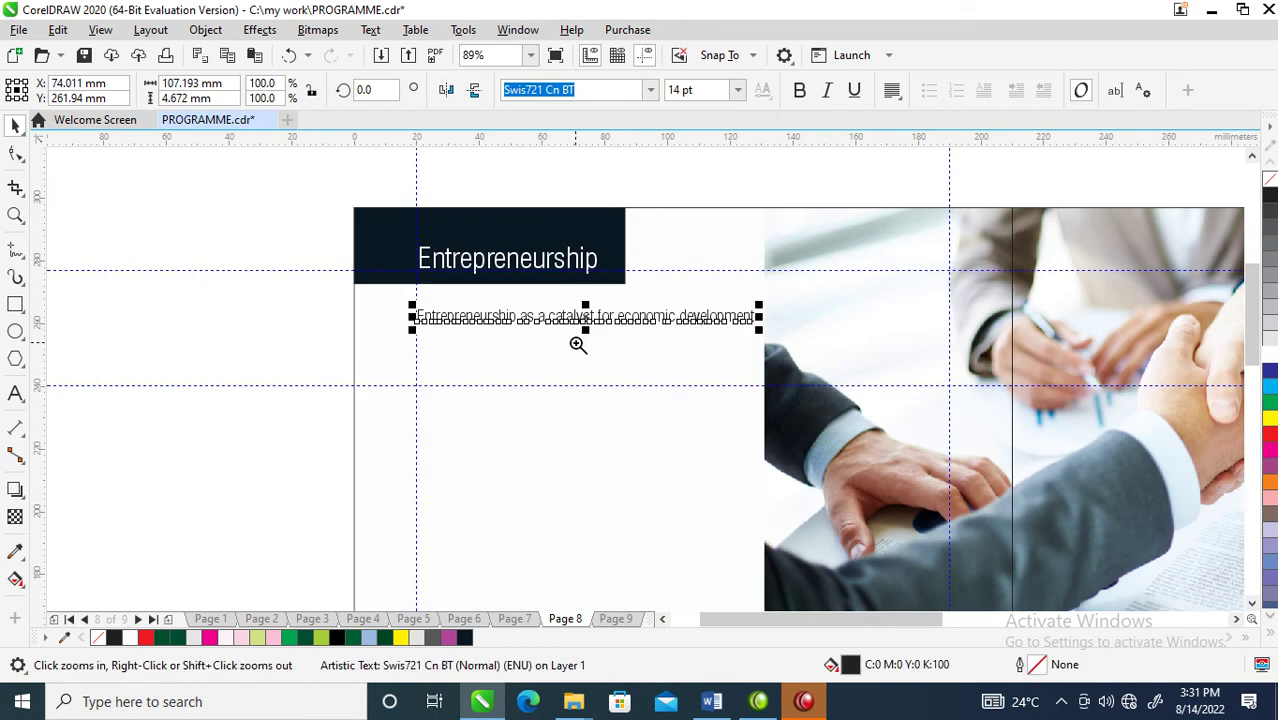
right_click(394, 260)
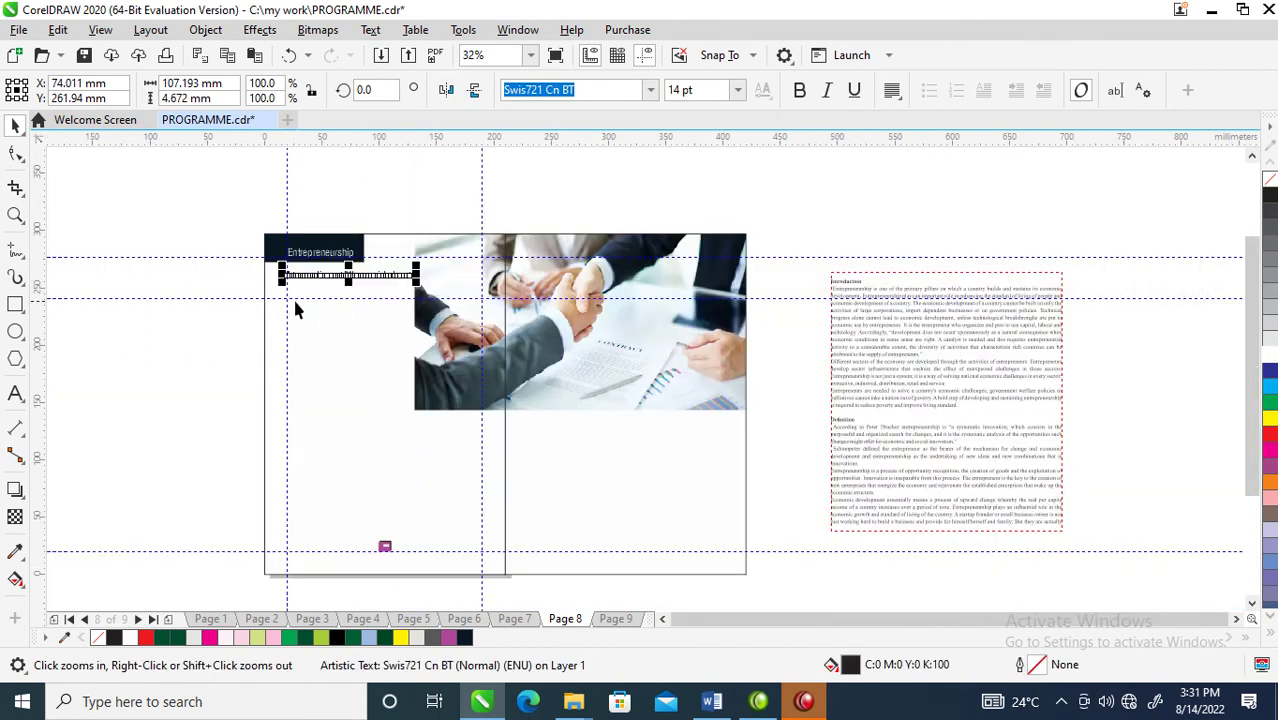
key("space")
left_click_drag(224, 217, 530, 397)
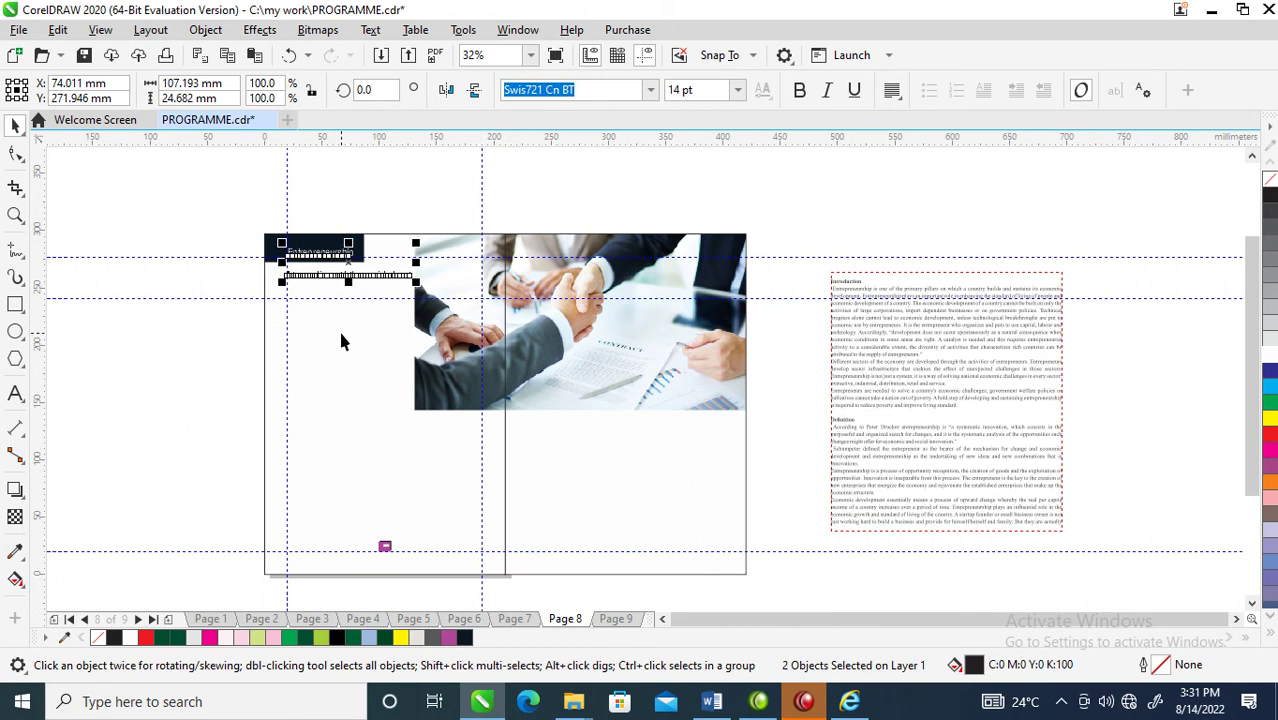
- Break the long heading into four lines: "Entrepreneurship", "as a catalyst", "for economic" and "development"
key("z")
left_click_drag(236, 258, 540, 384)
key("Escape")
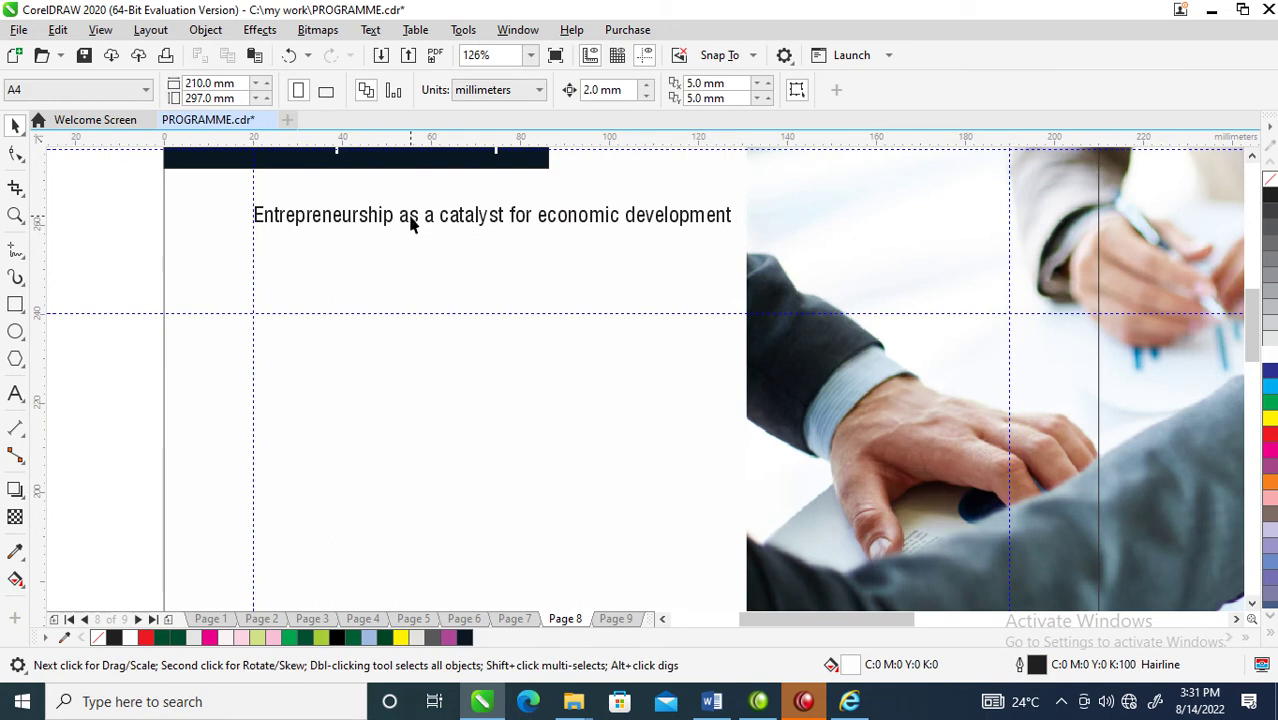
double_click(400, 227)
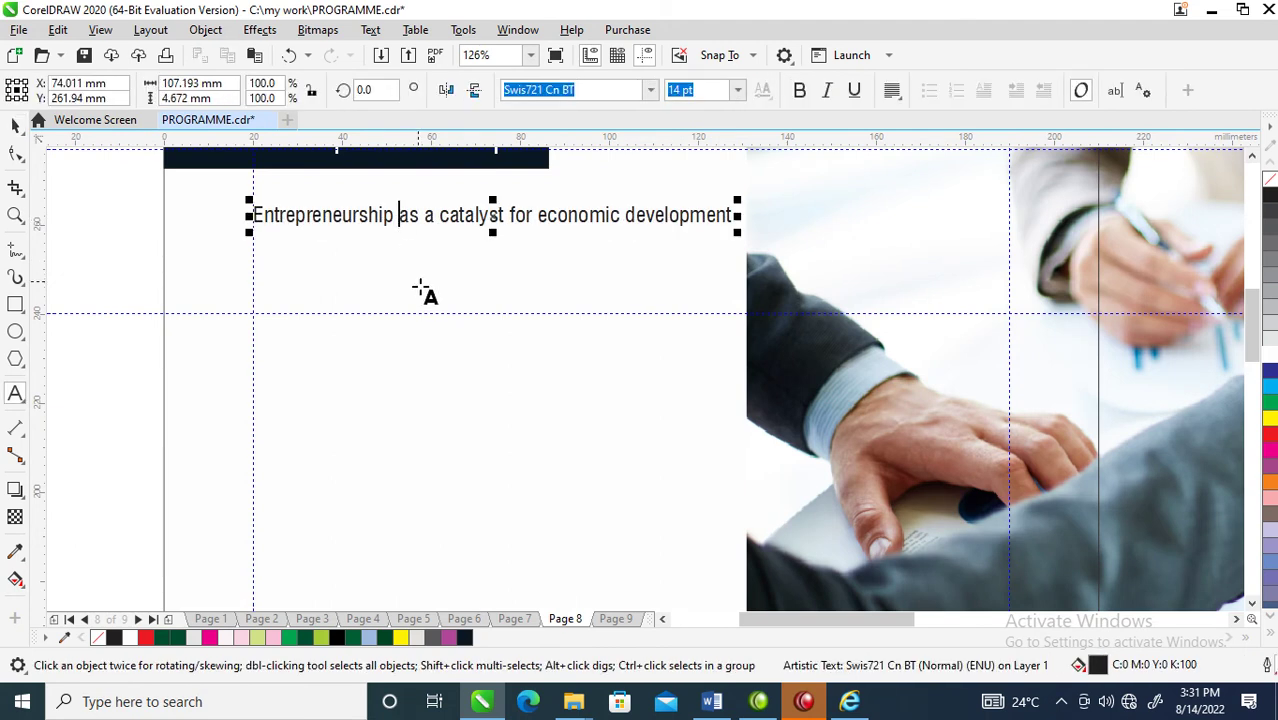
key("Return")
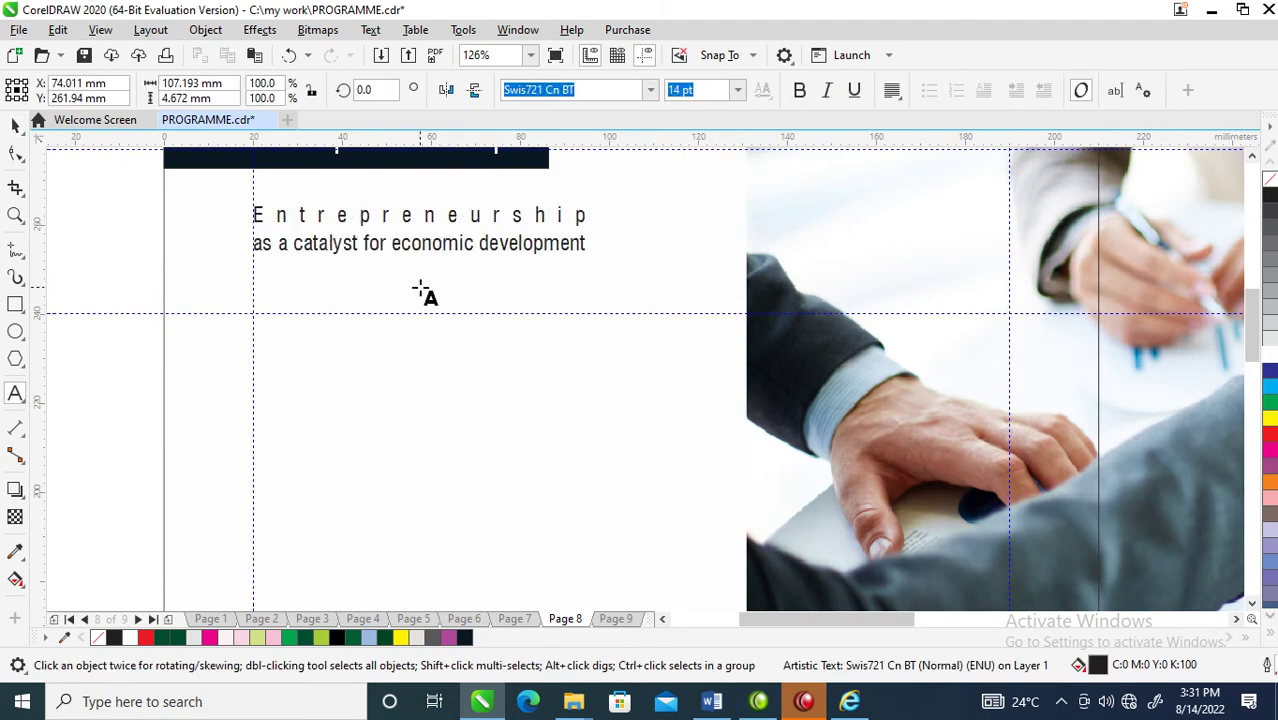
left_click(362, 240)
key("Return")
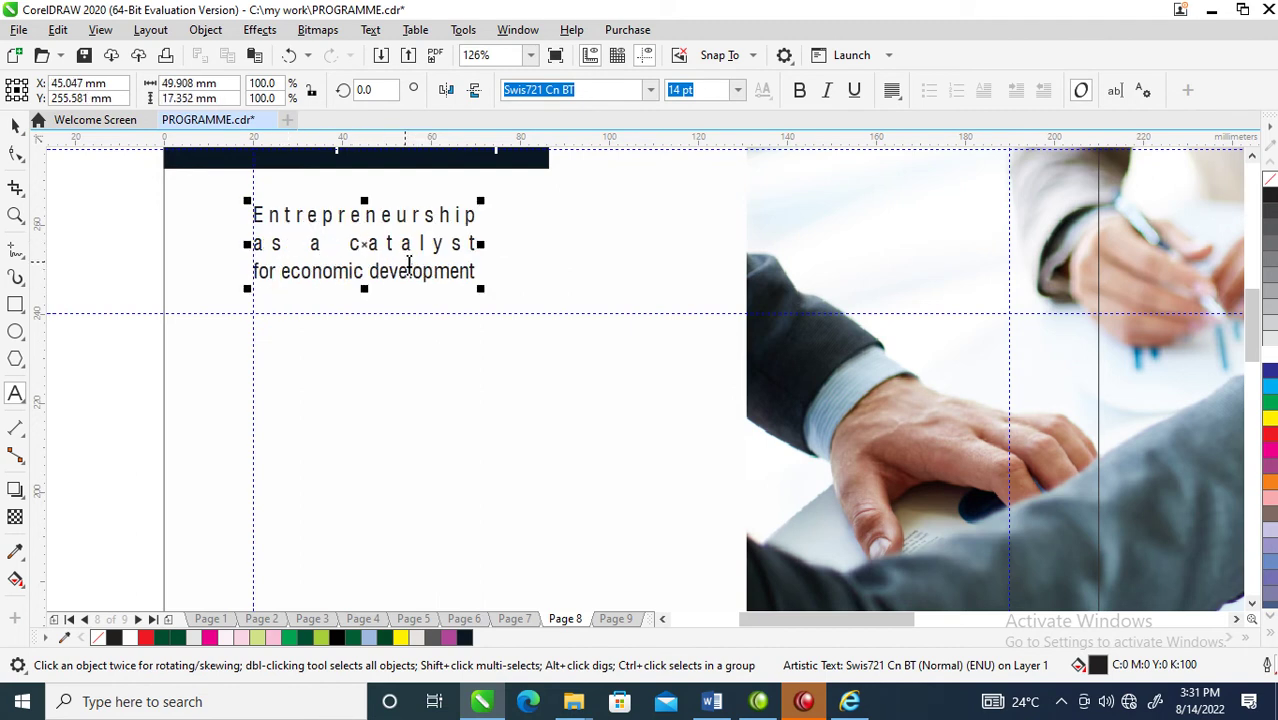
left_click(370, 268)
key("Return")
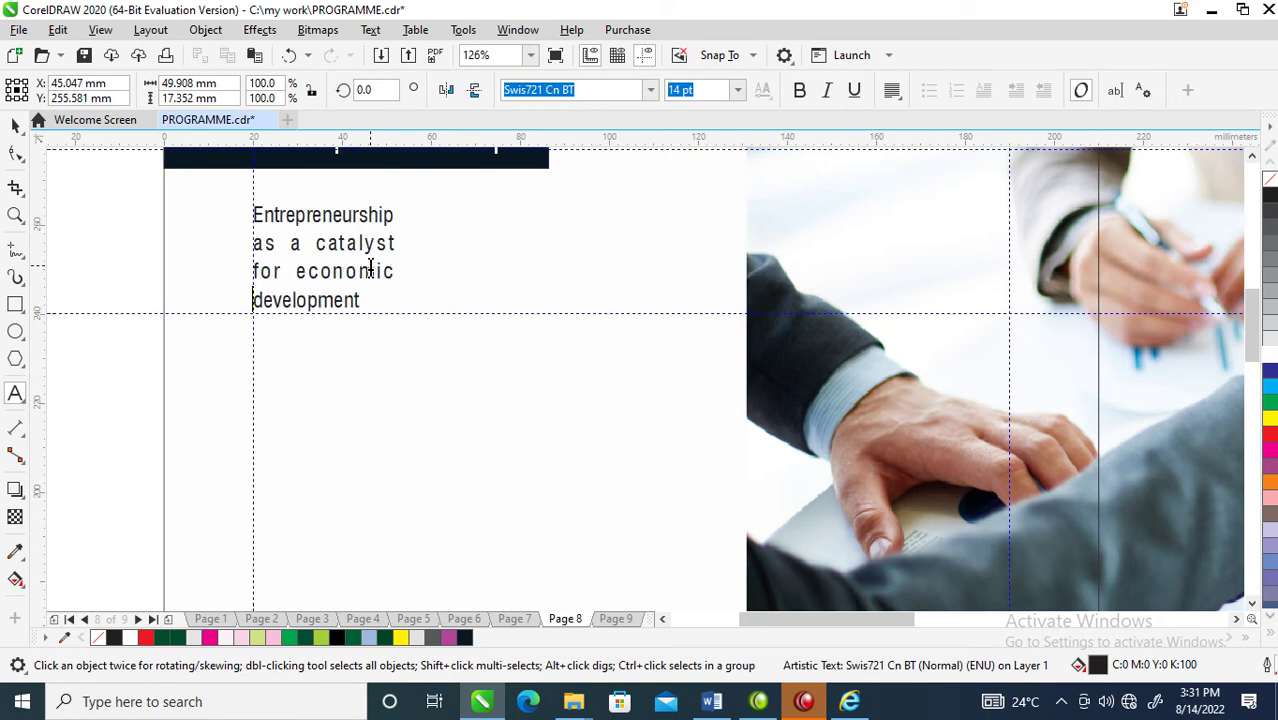
- Left-align the four-line heading and enlarge it to about 47 pt
key("ctrl+space")
left_click(892, 90)
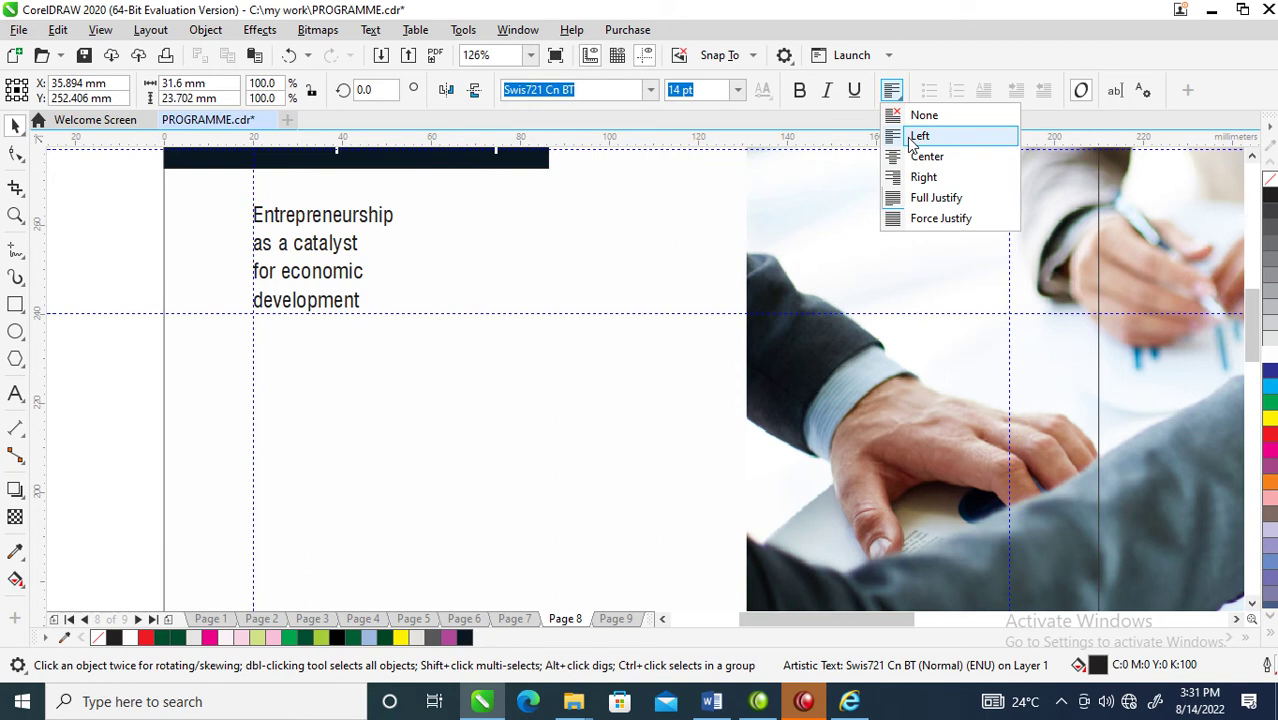
left_click(918, 137)
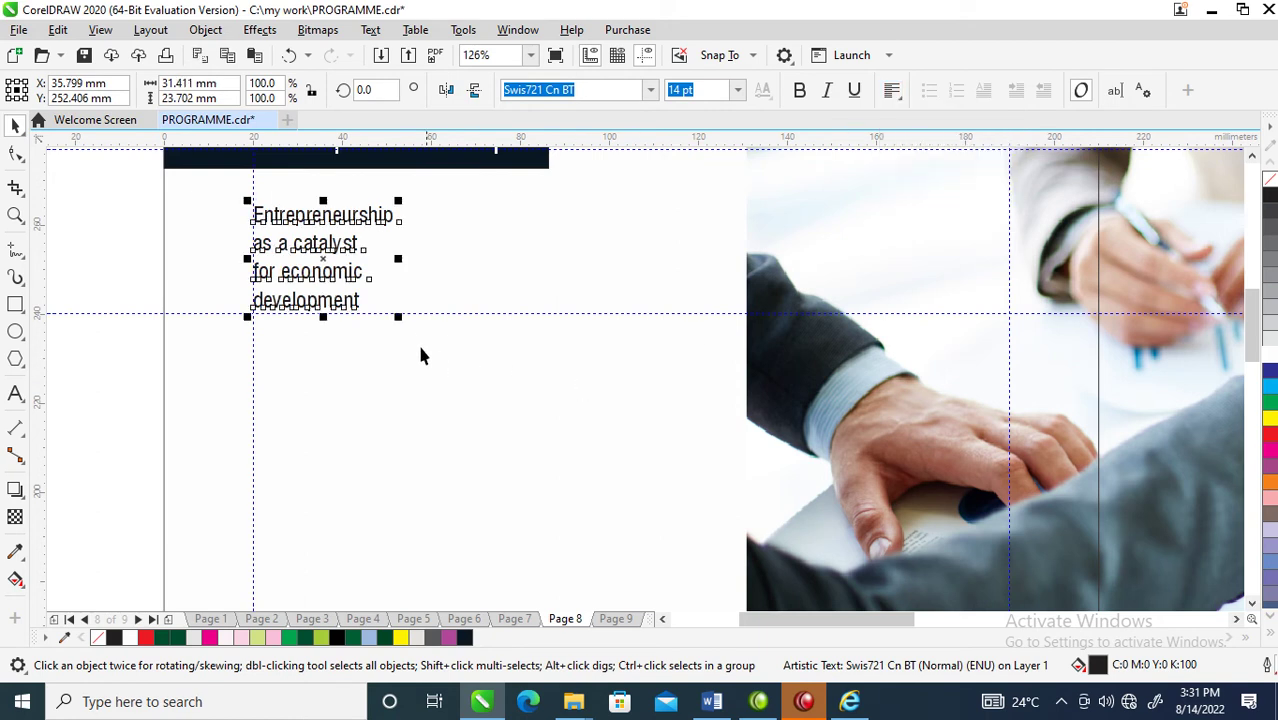
left_click_drag(398, 318, 678, 542)
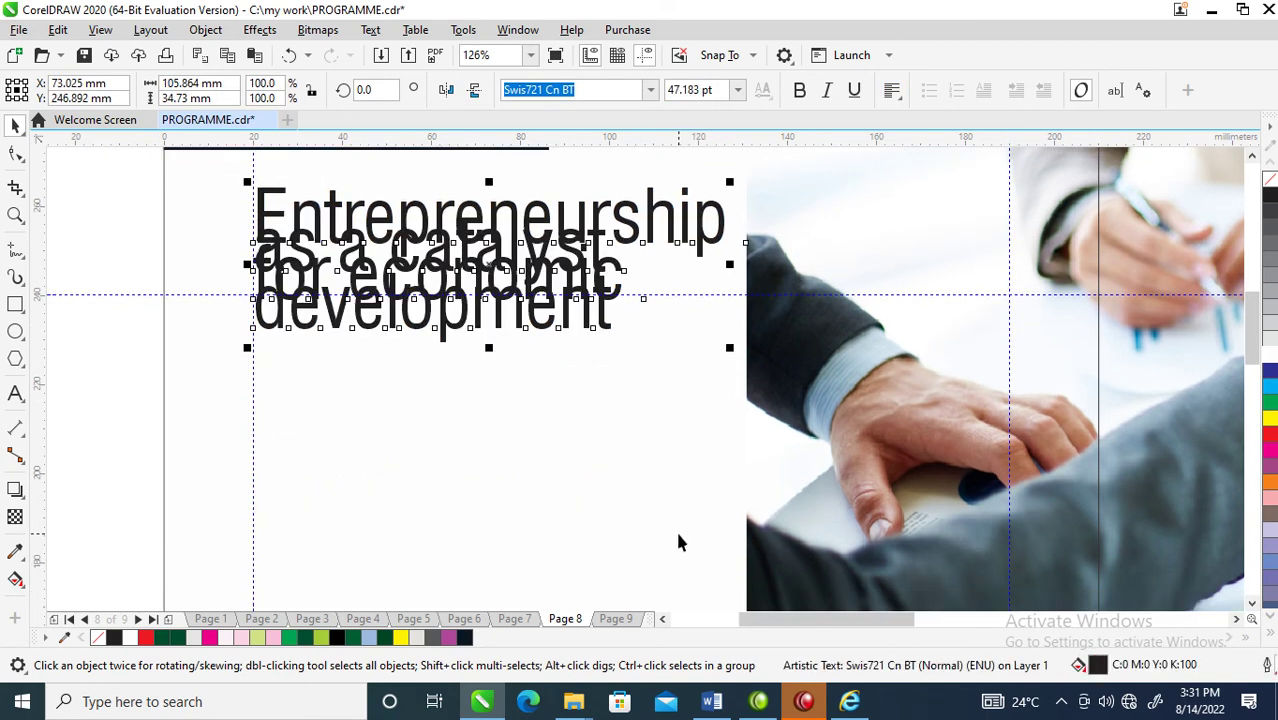
- Widen the heading's line spacing until its lines no longer overlap, tighten its letter spacing, and enlarge it to about 59 pt
left_click(15, 155)
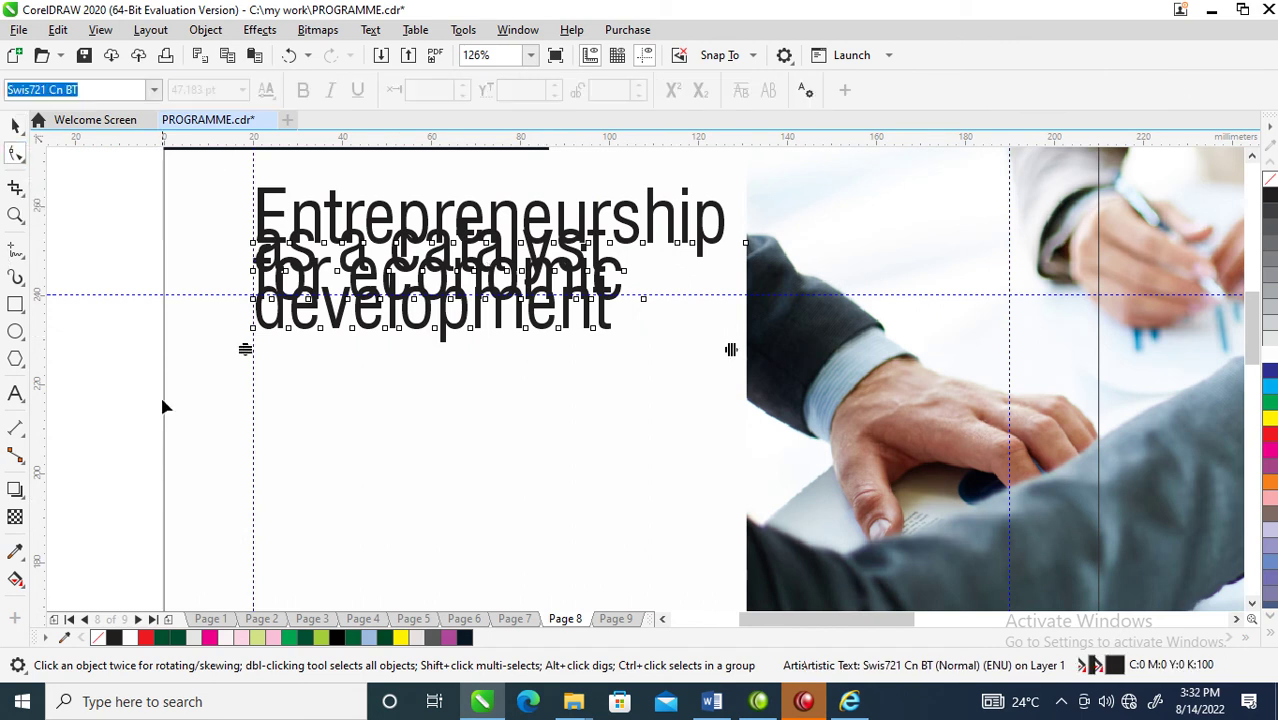
left_click_drag(245, 350, 252, 475)
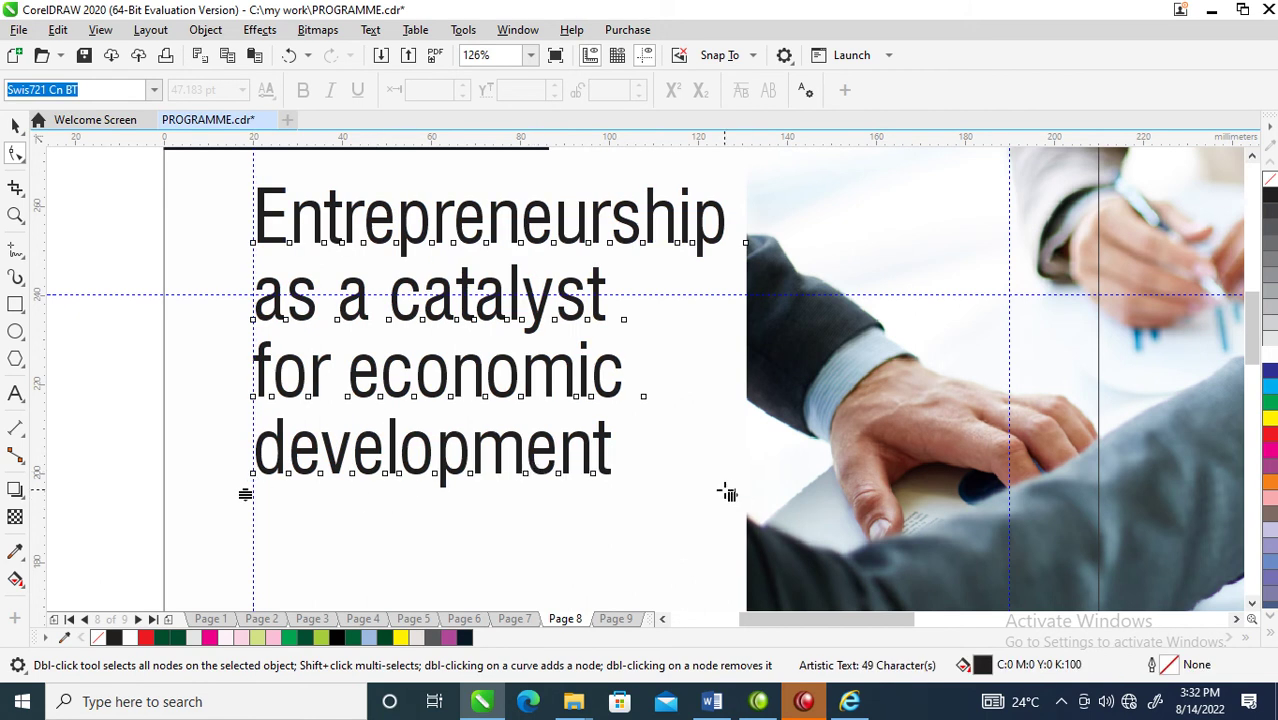
left_click_drag(730, 495, 645, 497)
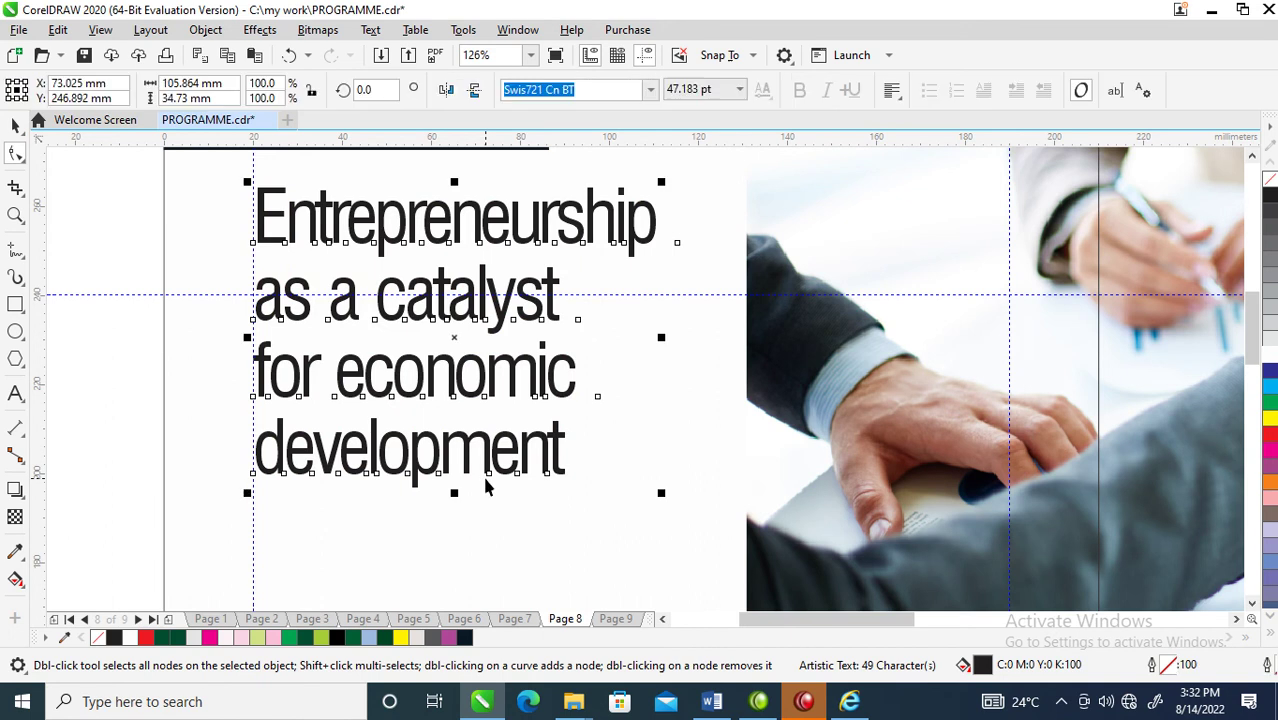
key("space")
left_click_drag(667, 498, 760, 580)
- Shift the clipped handshake picture upward inside the page frame and lower the four-line heading by about 19 mm
scroll(758, 568, "down", 2)
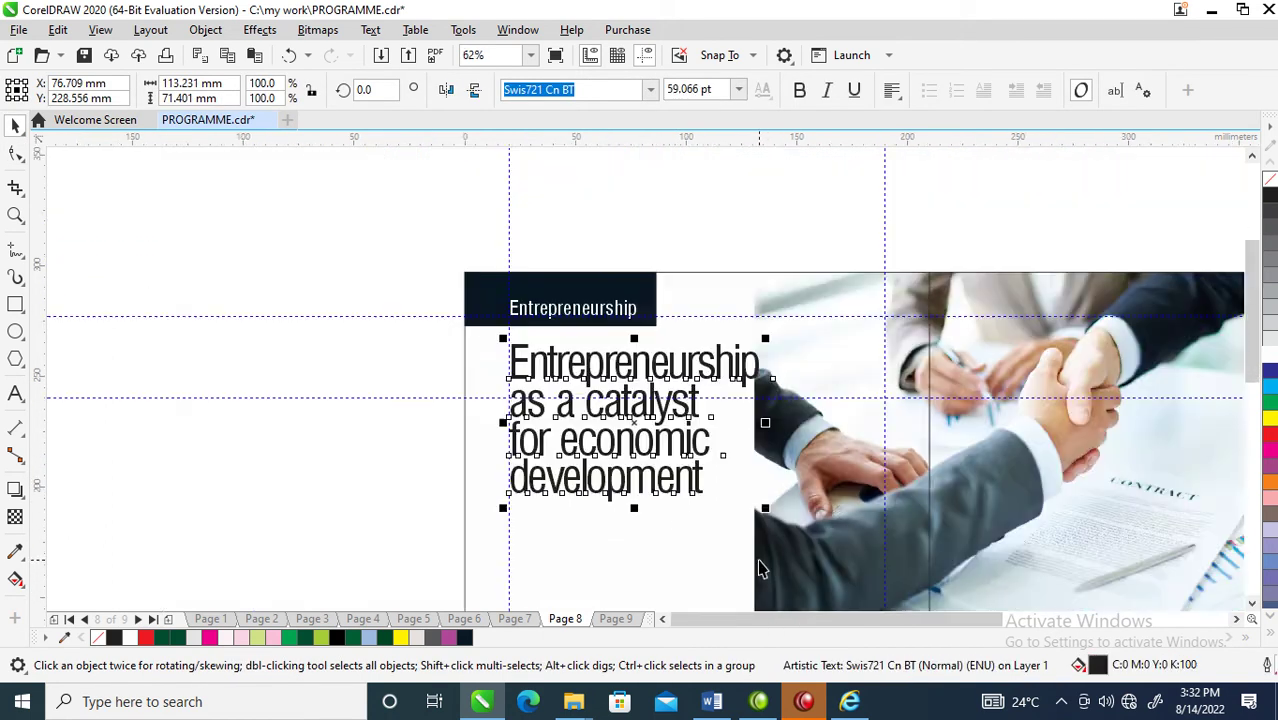
scroll(758, 568, "down", 3)
key("z")
left_click_drag(628, 437, 916, 596)
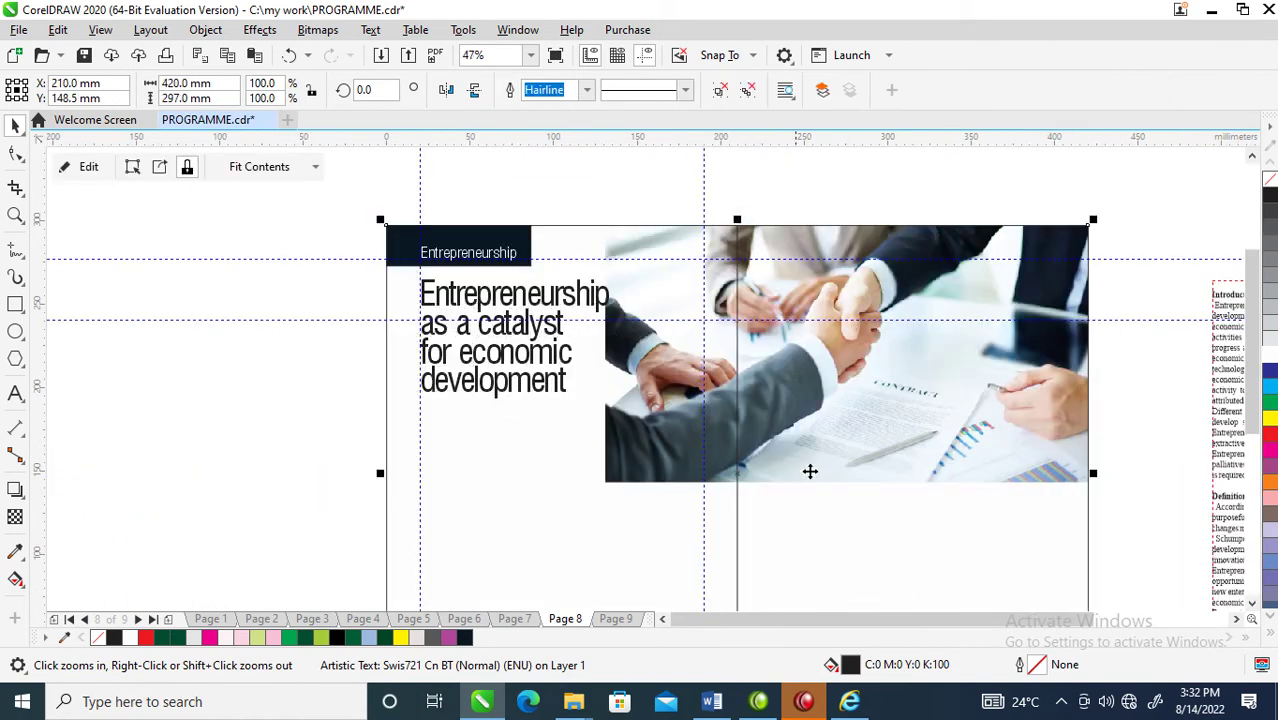
key("space")
left_click(685, 423, "ctrl")
left_click_drag(856, 440, 856, 381)
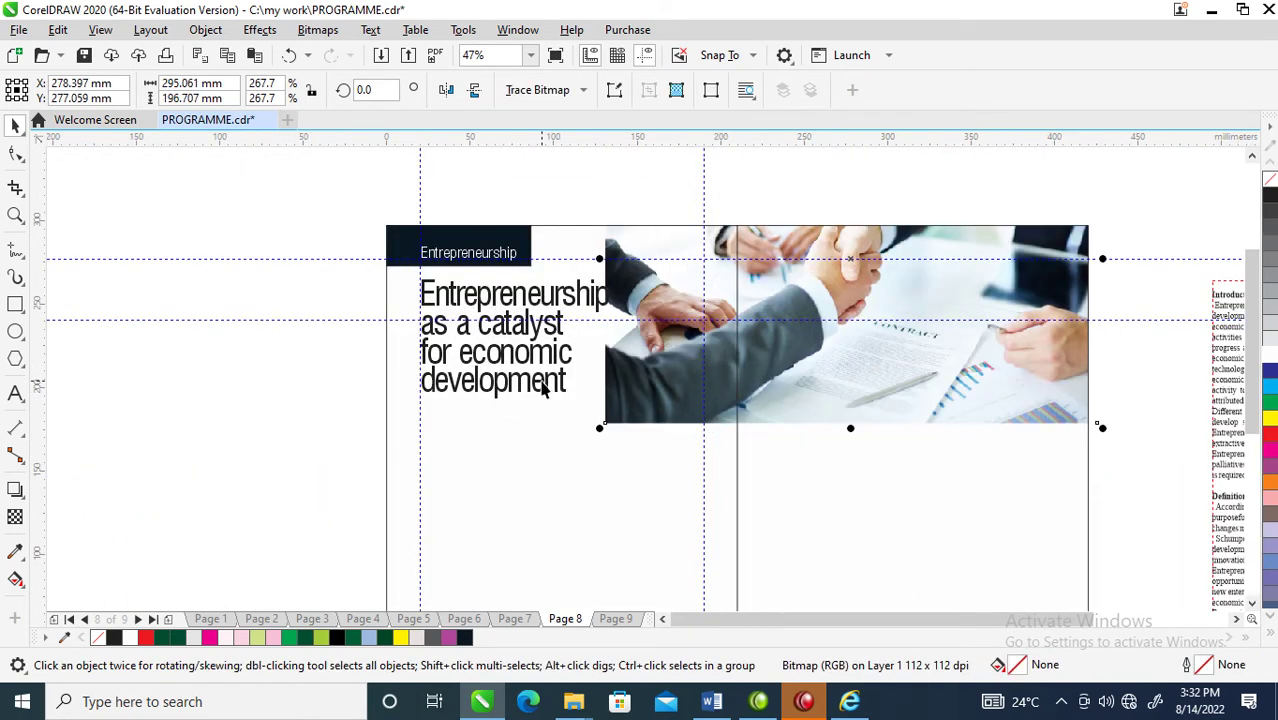
left_click_drag(559, 335, 551, 387)
- Cut the Introduction section out of the article text beside the spread and paste it into a new text frame about 102 × 131 mm below the heading
key("z")
right_click(741, 374)
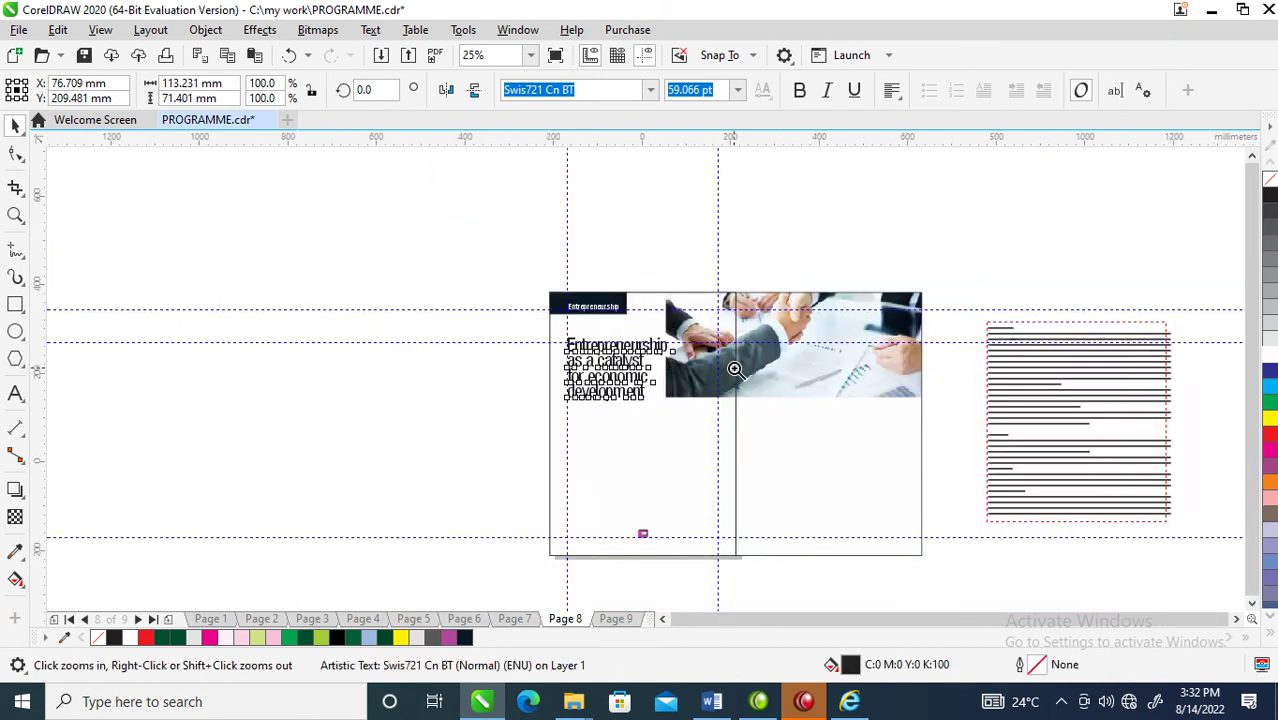
right_click(741, 374)
left_click_drag(982, 488, 590, 325)
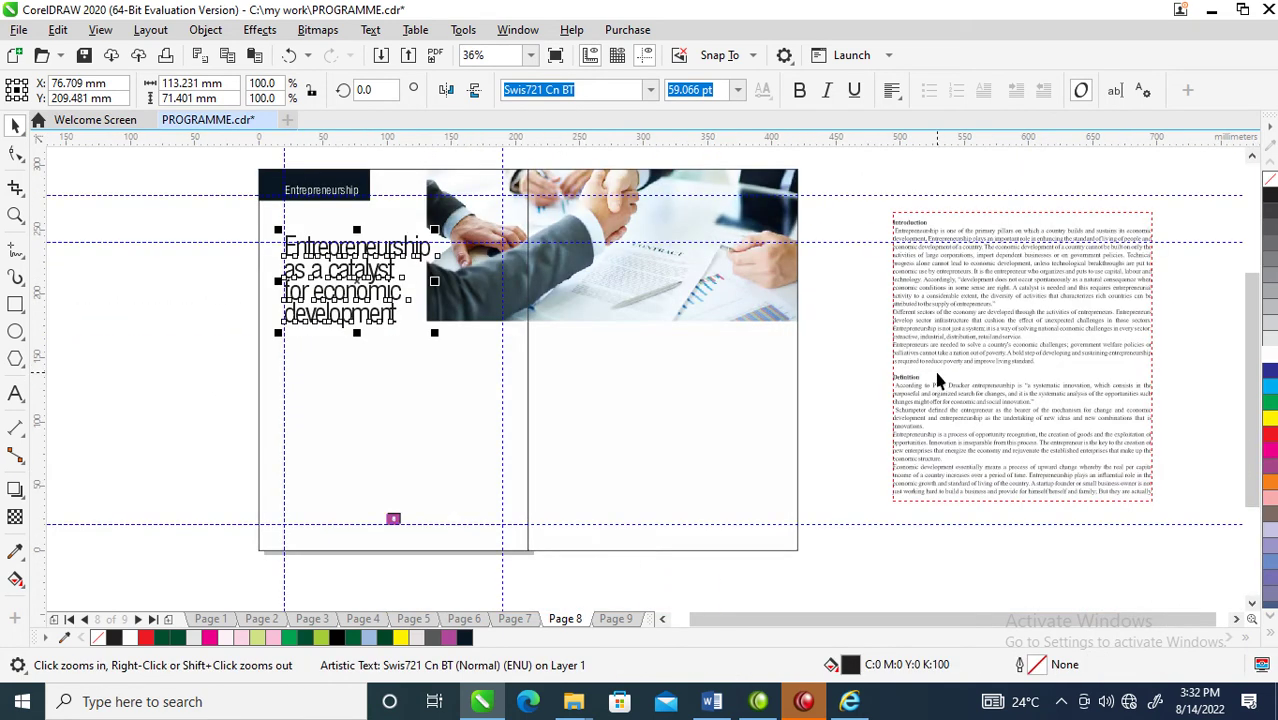
key("space")
left_click(1048, 373)
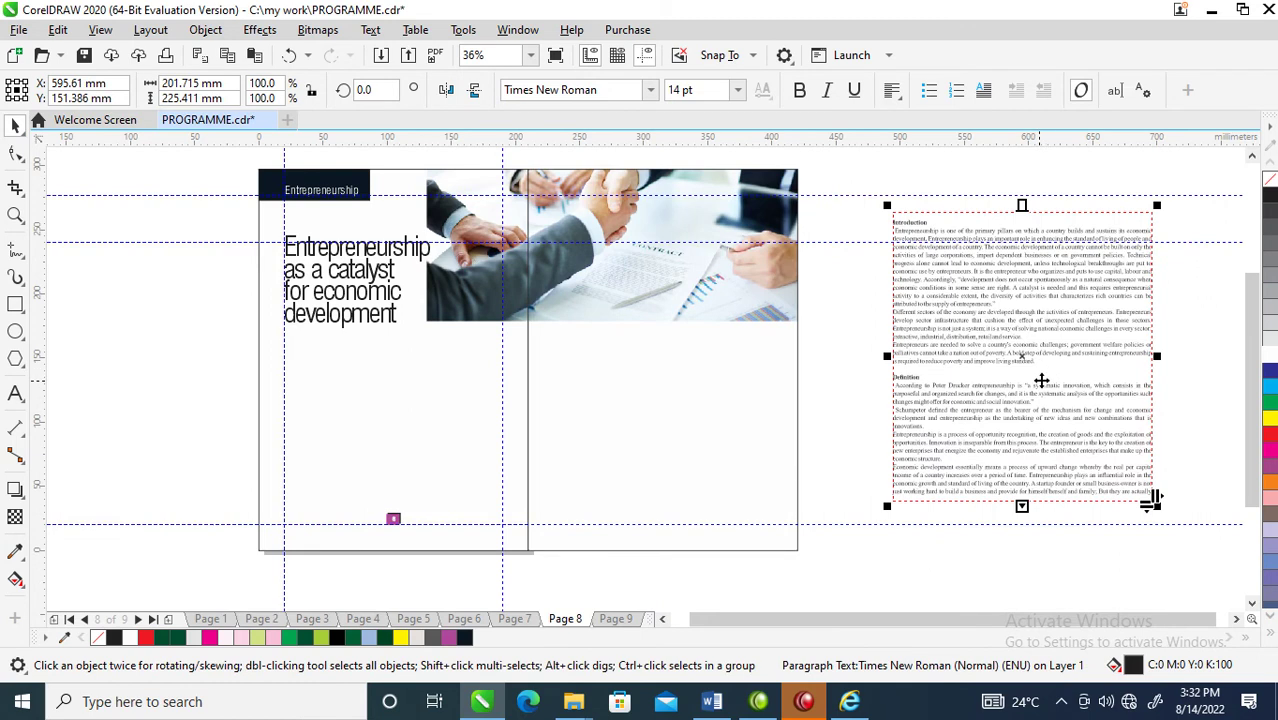
double_click(1059, 363)
left_click_drag(1052, 364, 898, 220)
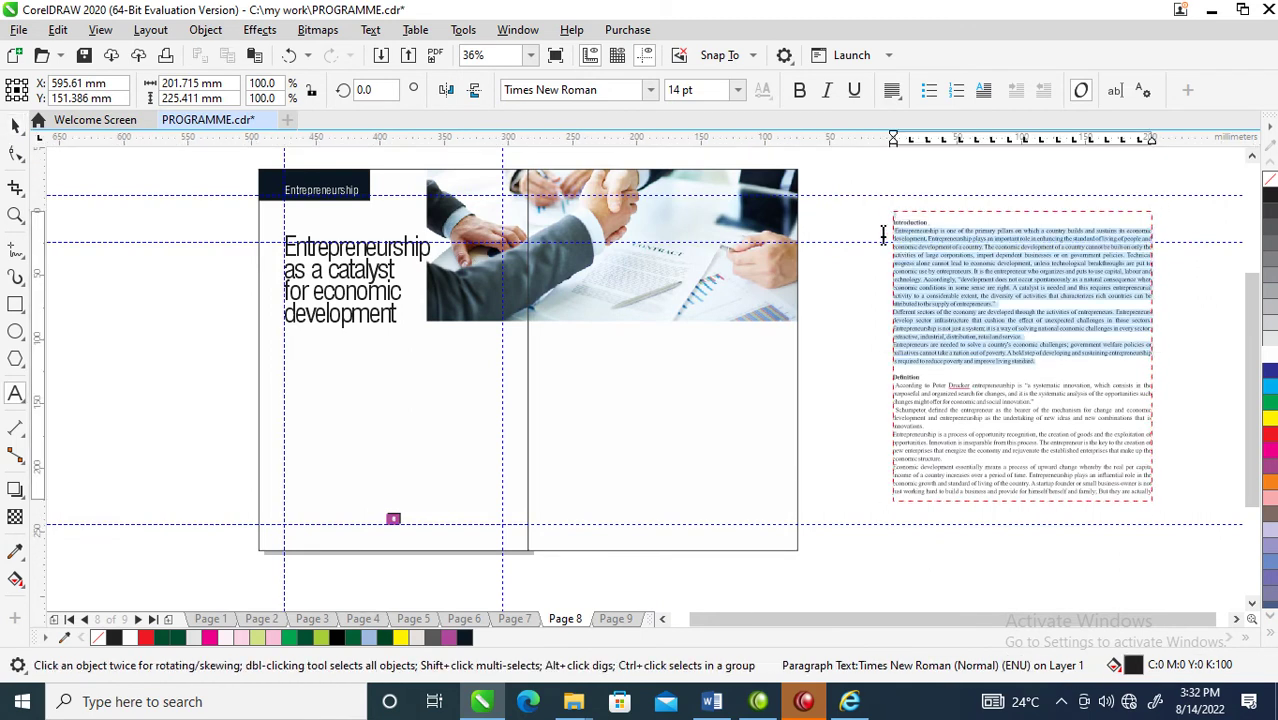
key("ctrl+b")
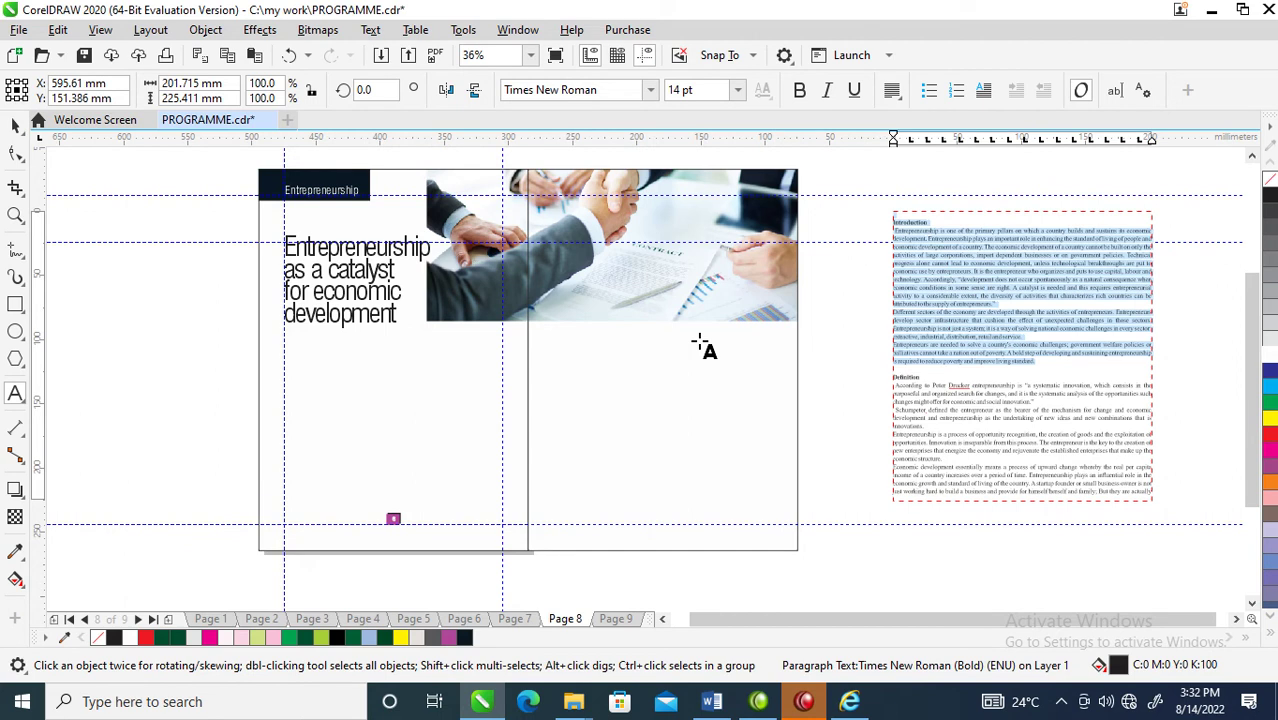
key("Delete")
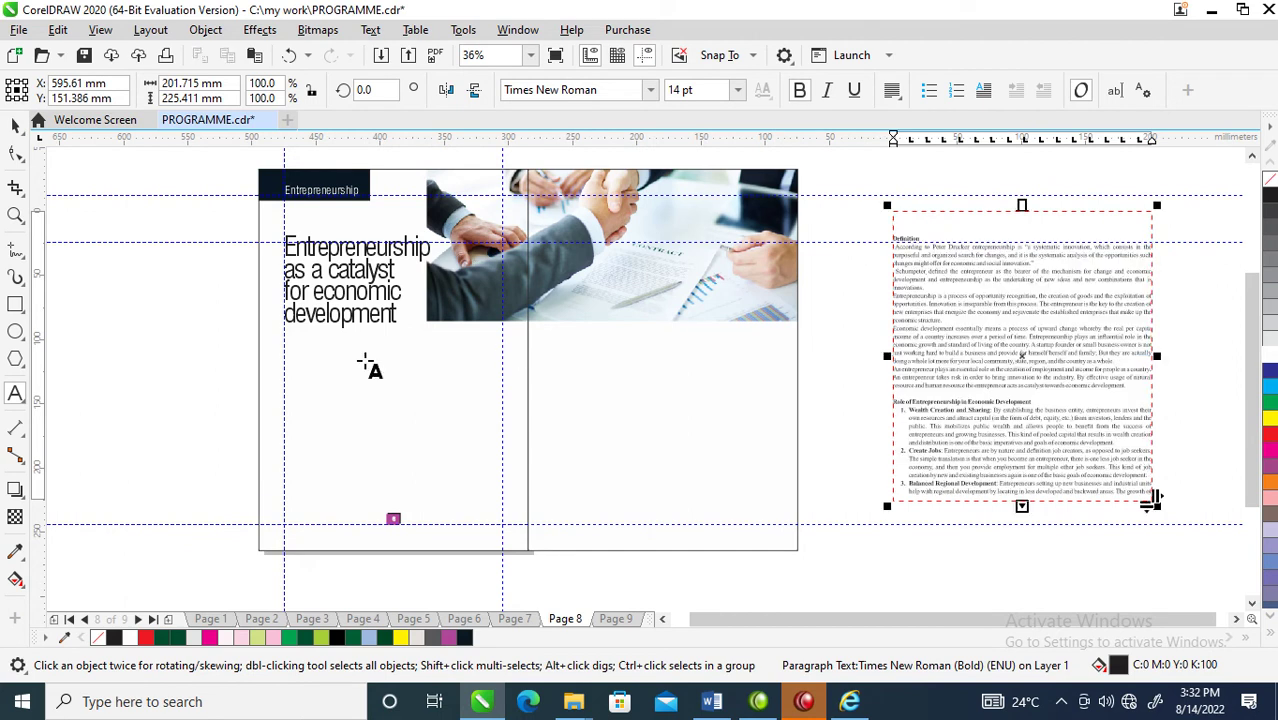
left_click_drag(284, 335, 415, 503)
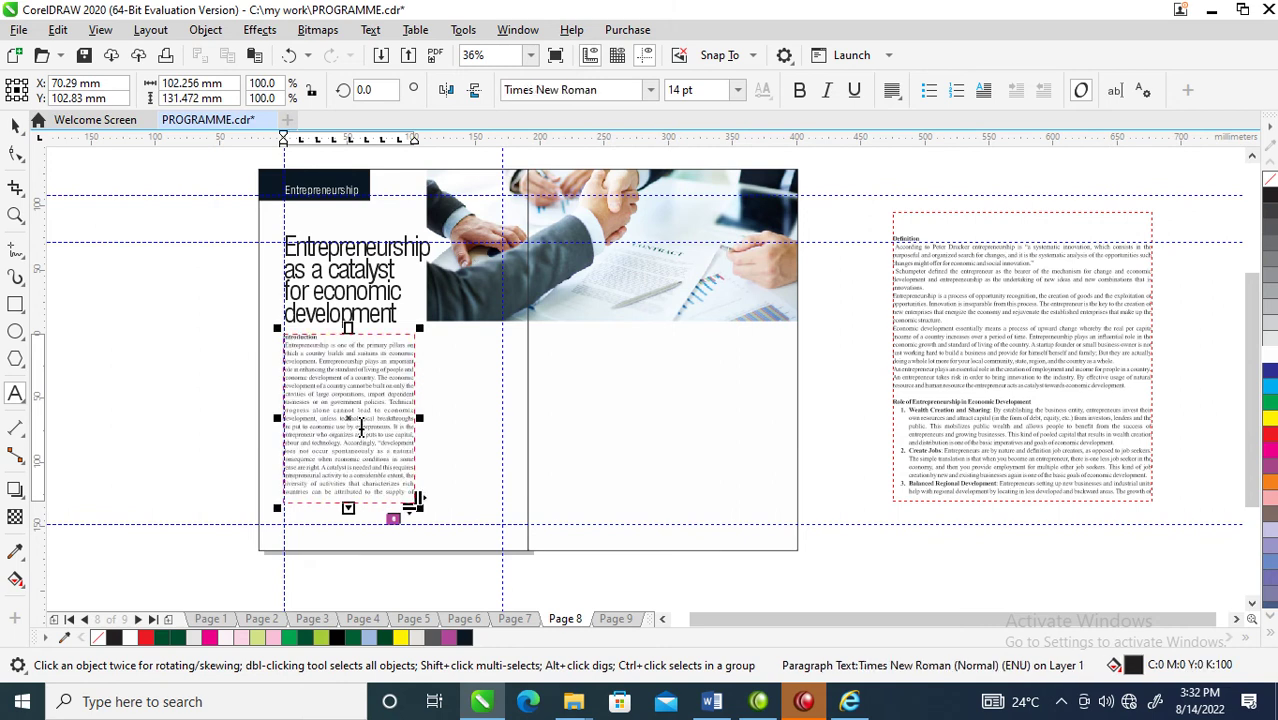
- Set the font of the Introduction text frame to FuturaTEE
key("F2")
left_click_drag(238, 290, 520, 430)
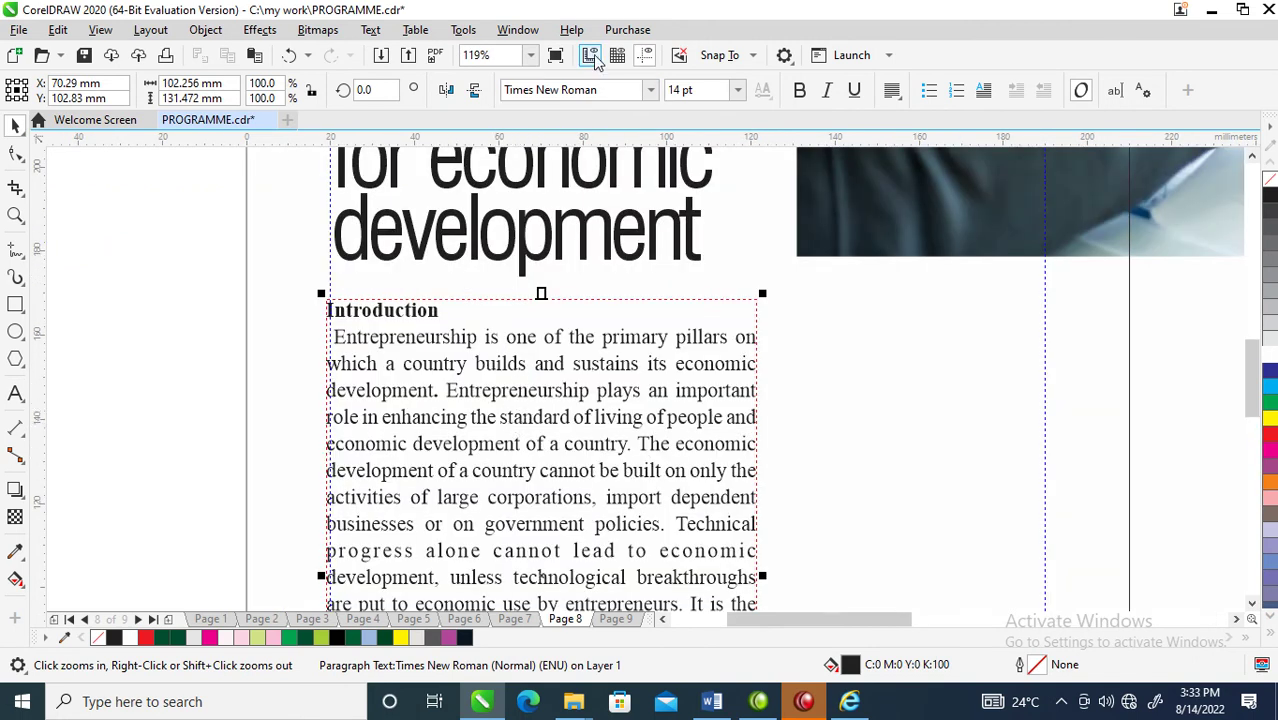
left_click(650, 90)
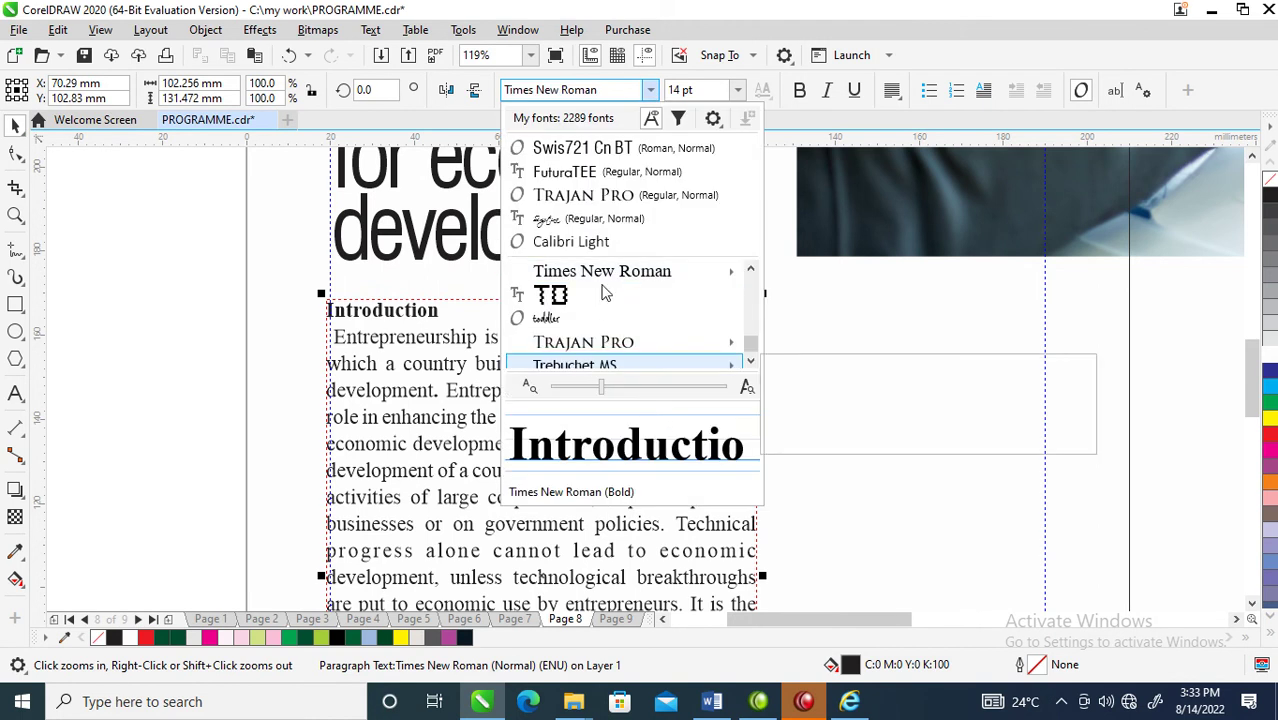
left_click(566, 393)
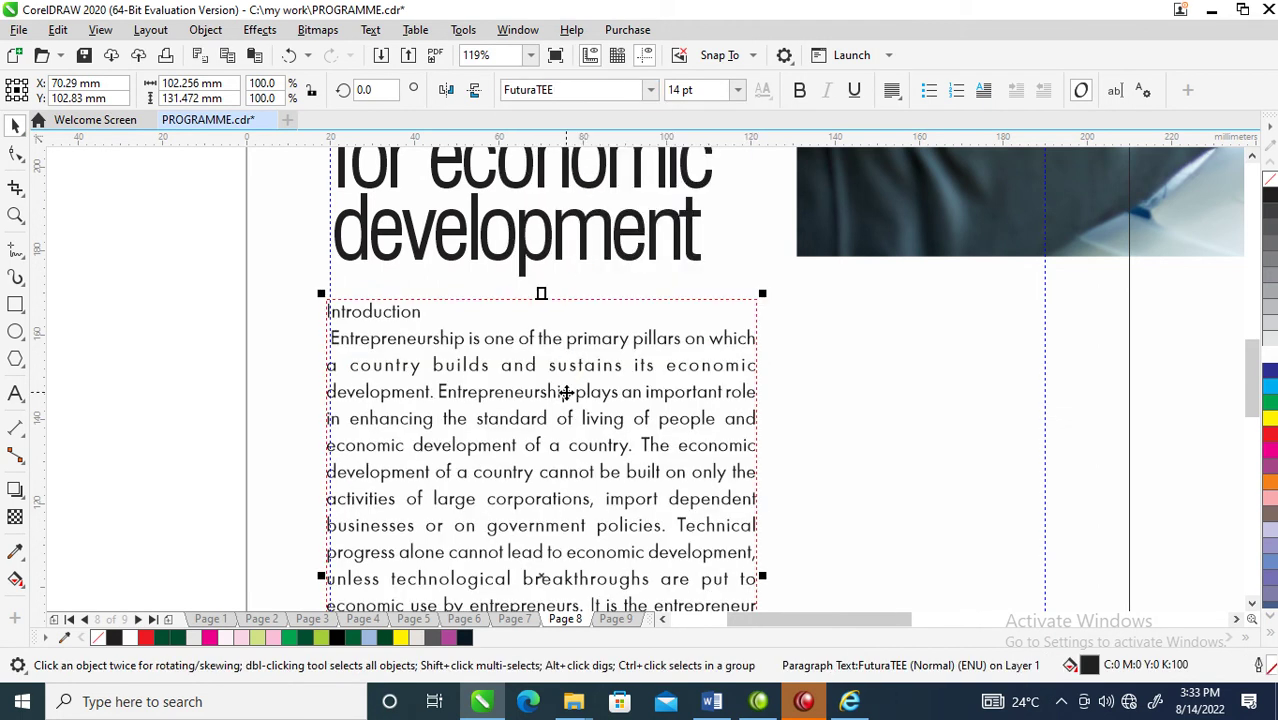
- Make the "Introduction" subheading bold
double_click(425, 310)
left_click_drag(422, 312, 322, 312)
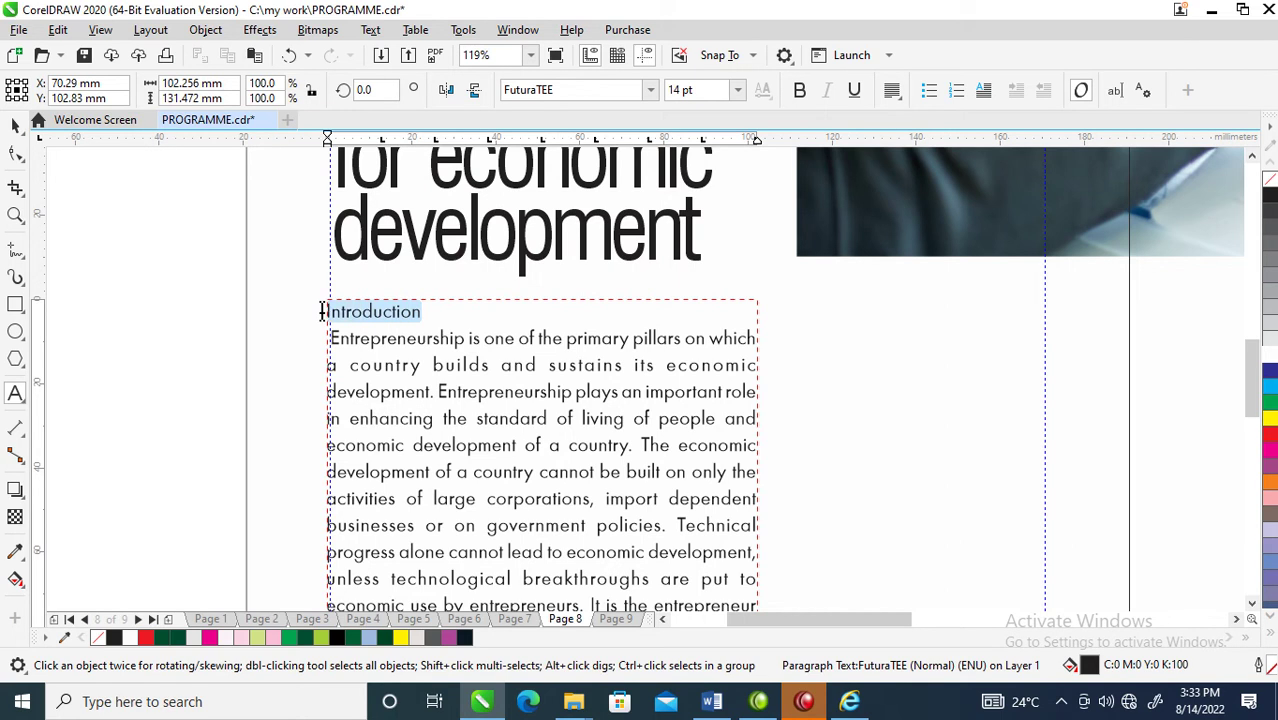
left_click(799, 90)
left_click(673, 388)
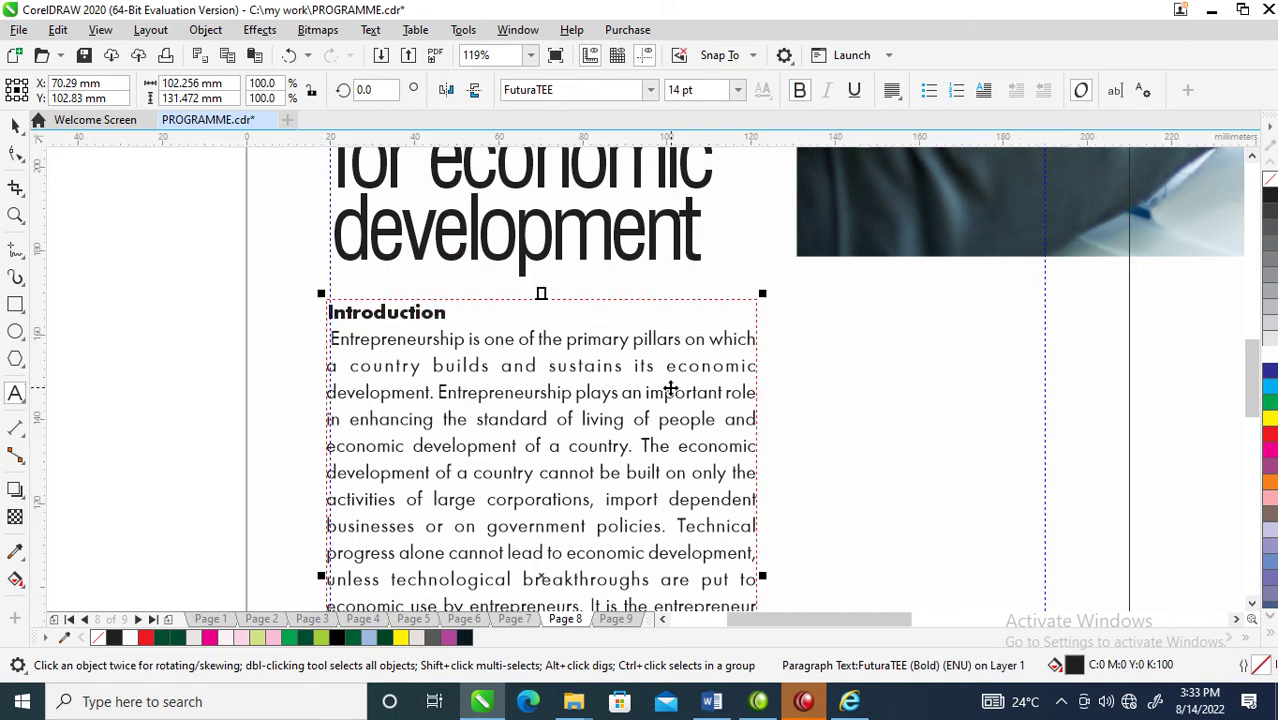
- Shorten the Introduction text frame to about 119 mm high and set its text size to 11 pt
scroll(667, 400, "down", 5)
key("z")
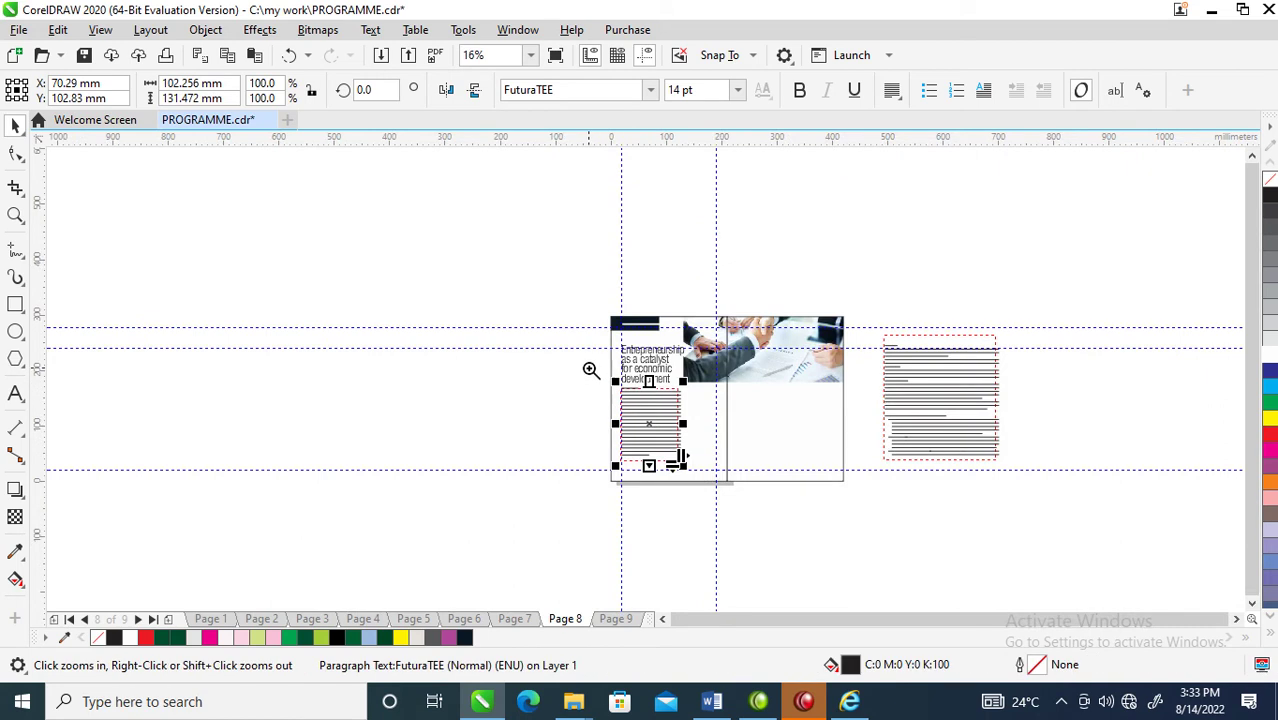
left_click(827, 484)
left_click_drag(405, 540, 404, 444)
left_click(700, 91)
type("1")
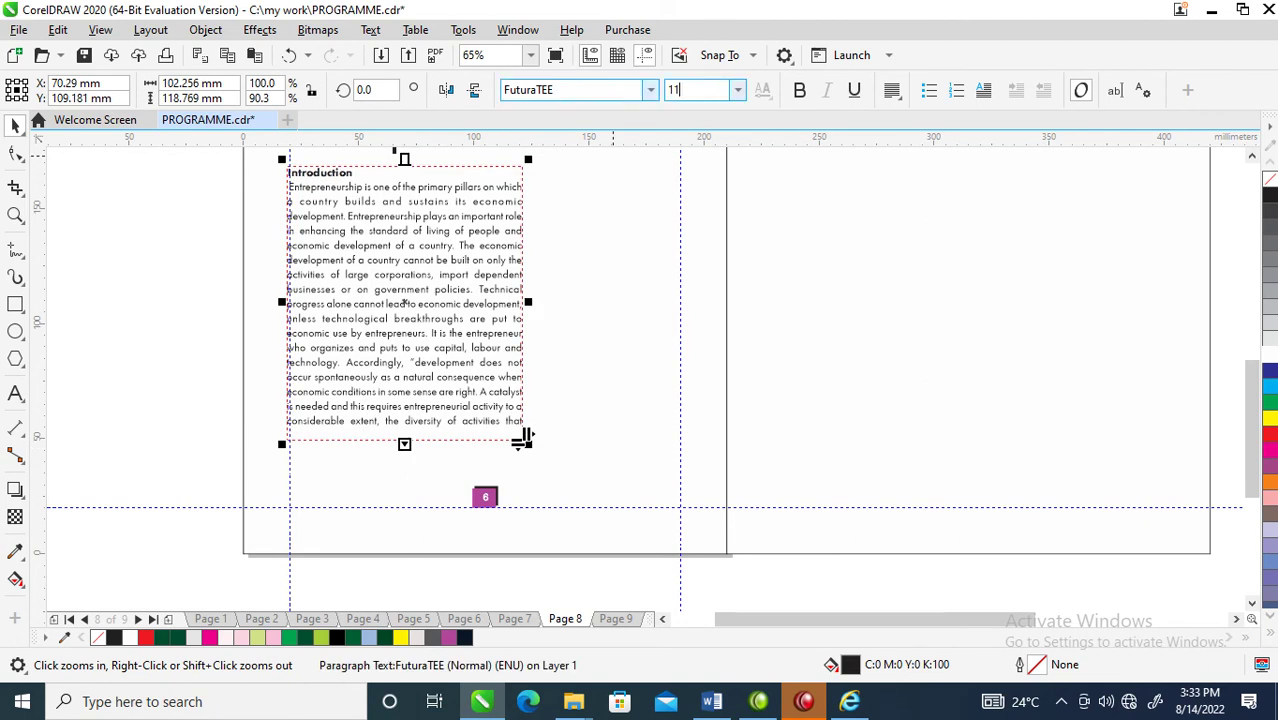
type("1")
key("Return")
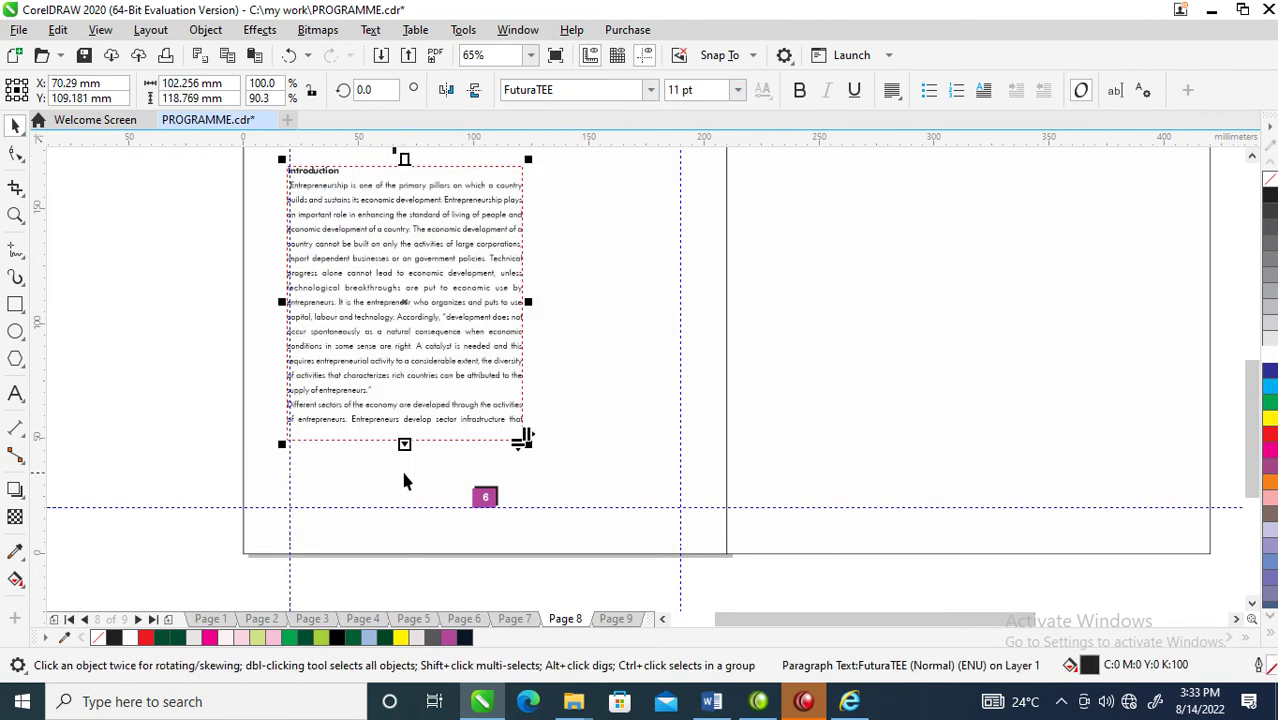
- Extend the Introduction text frame downward past the page's lower edge to about 208 mm high
left_click_drag(404, 446, 410, 610)
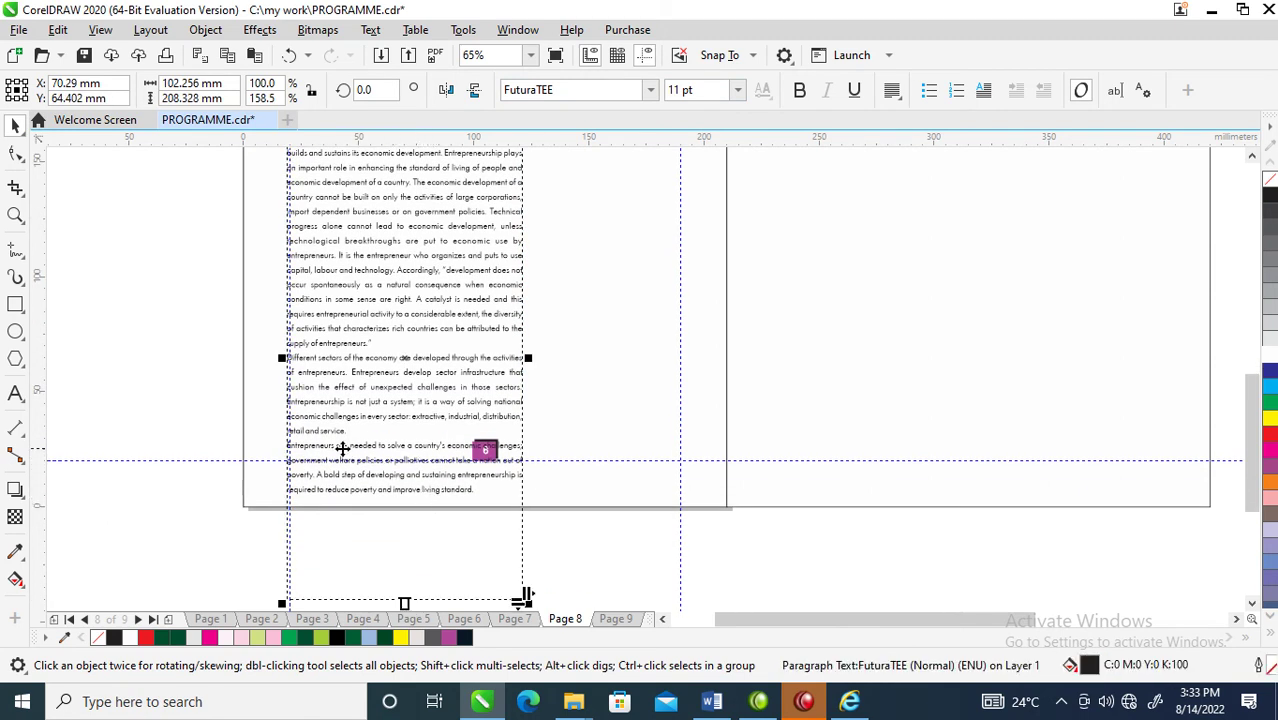
key("z")
scroll(448, 489, "up", 1)
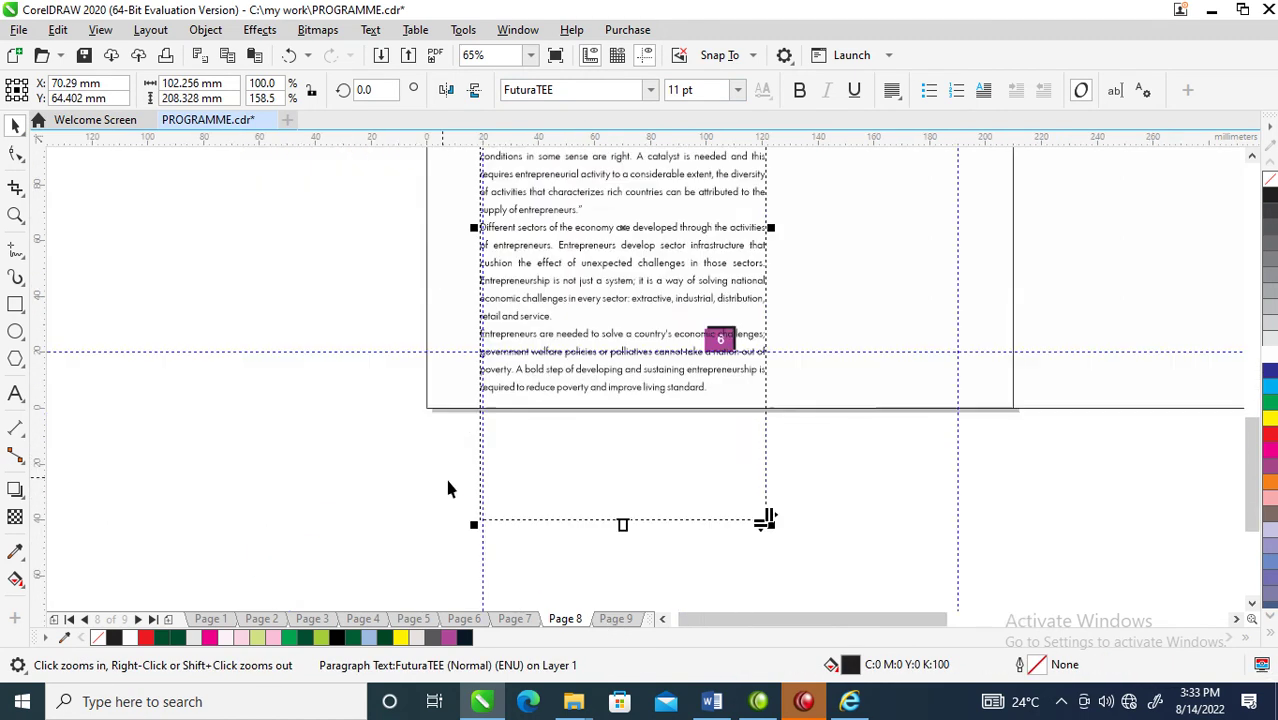
- Shorten the Introduction text frame to the lower margin guideline, about 147 mm high
left_click(15, 153)
left_click_drag(473, 526, 487, 436)
key("space")
left_click_drag(622, 440, 616, 357)
scroll(615, 352, "down", 2)
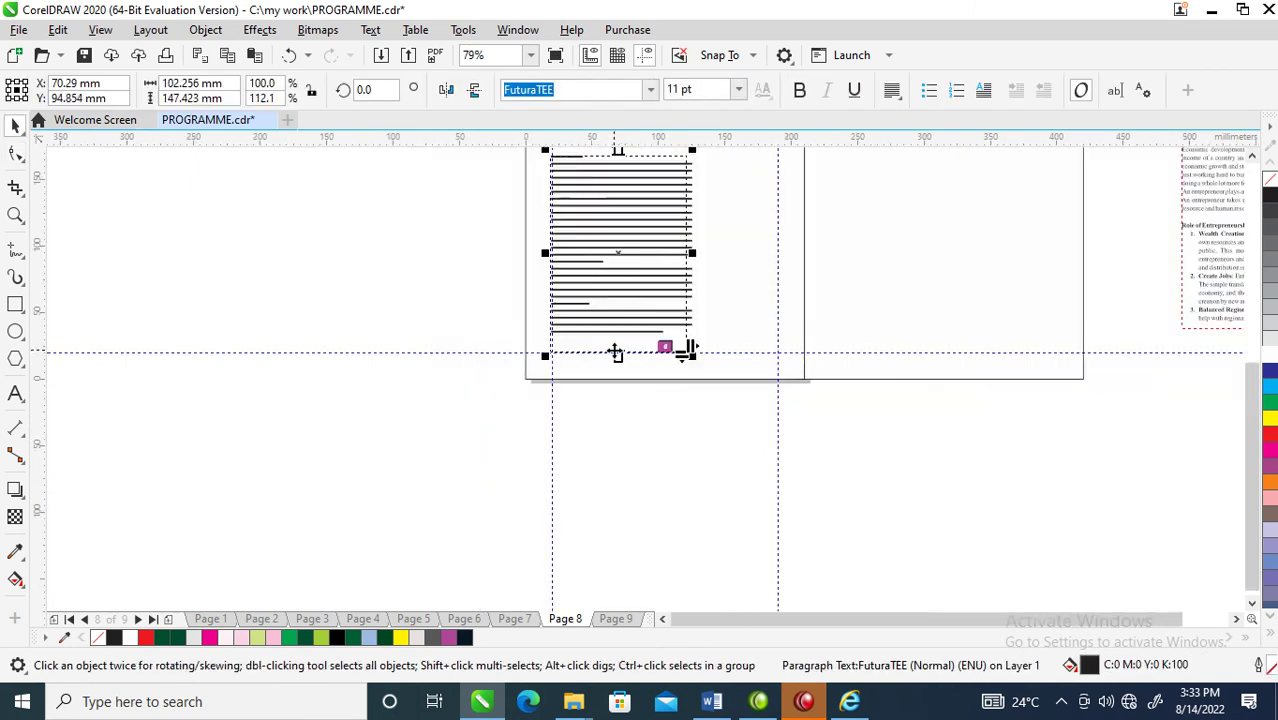
- Widen the Introduction text frame to about 110 mm, keeping its left edge in place
key("z")
left_click(799, 362)
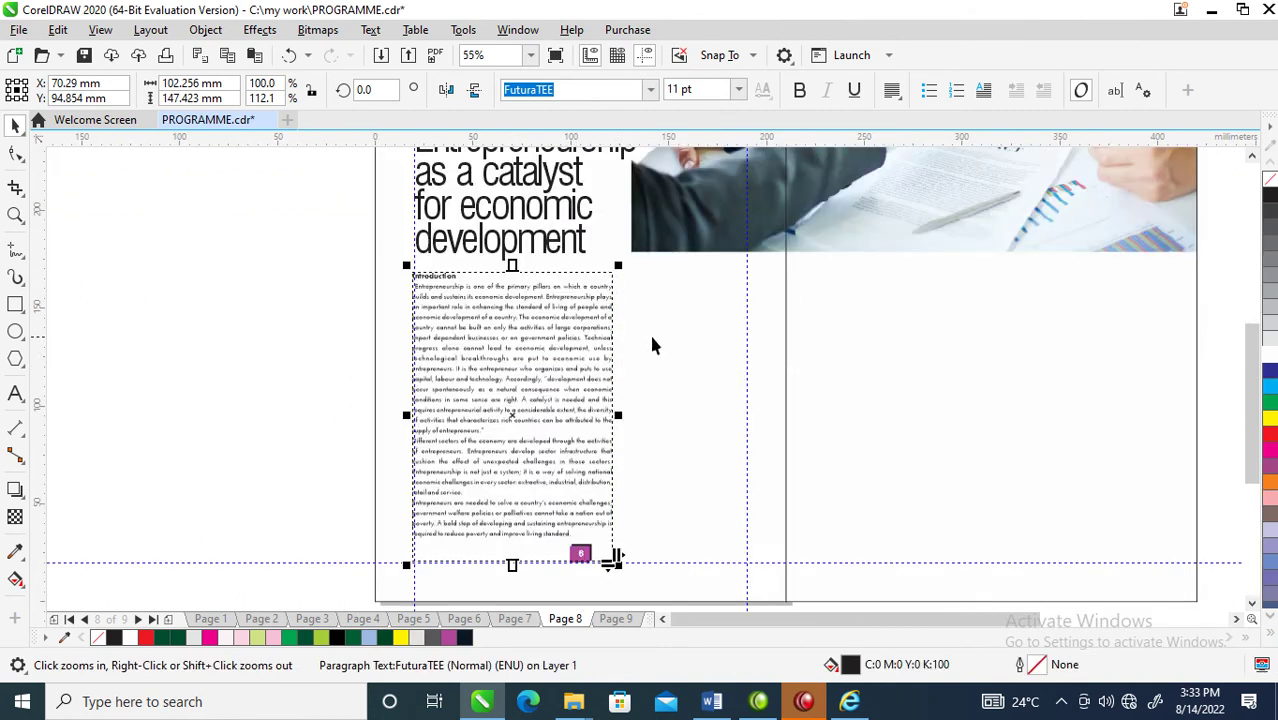
left_click_drag(619, 418, 634, 420)
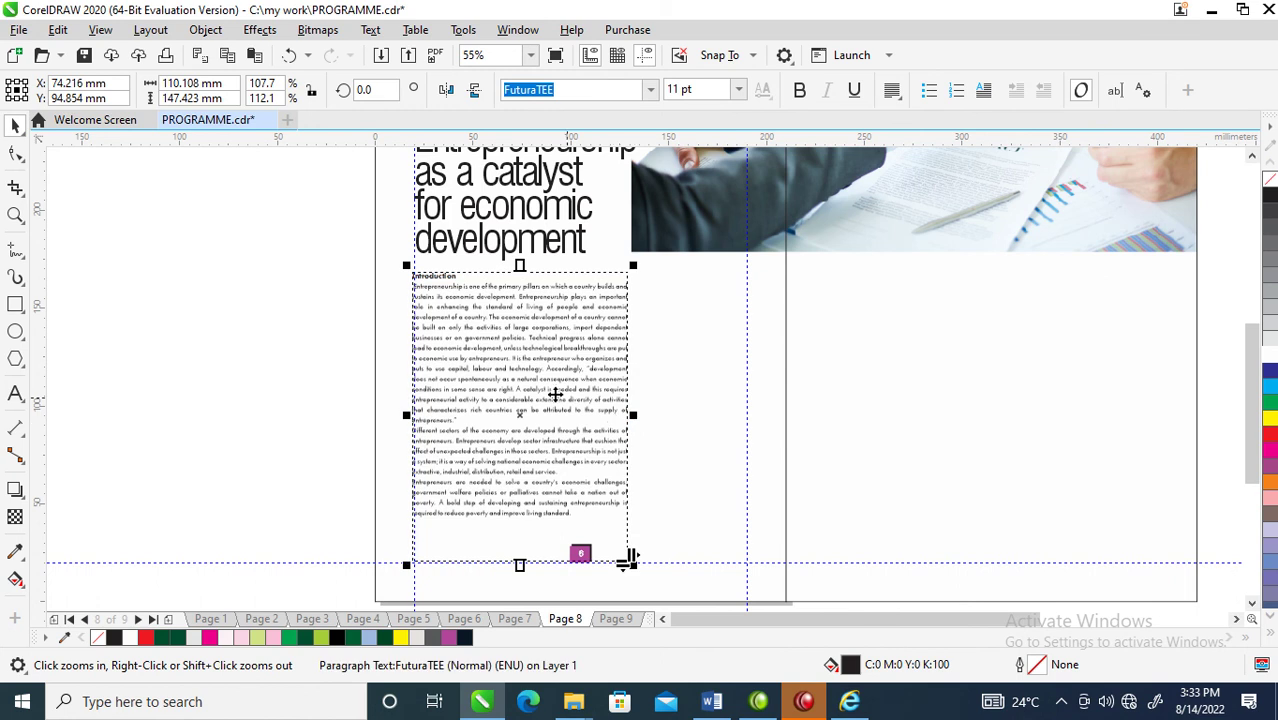
- Insert a blank line before the paragraph starting "Different sectors of the economy" in the Introduction text
scroll(716, 585, "up", 1)
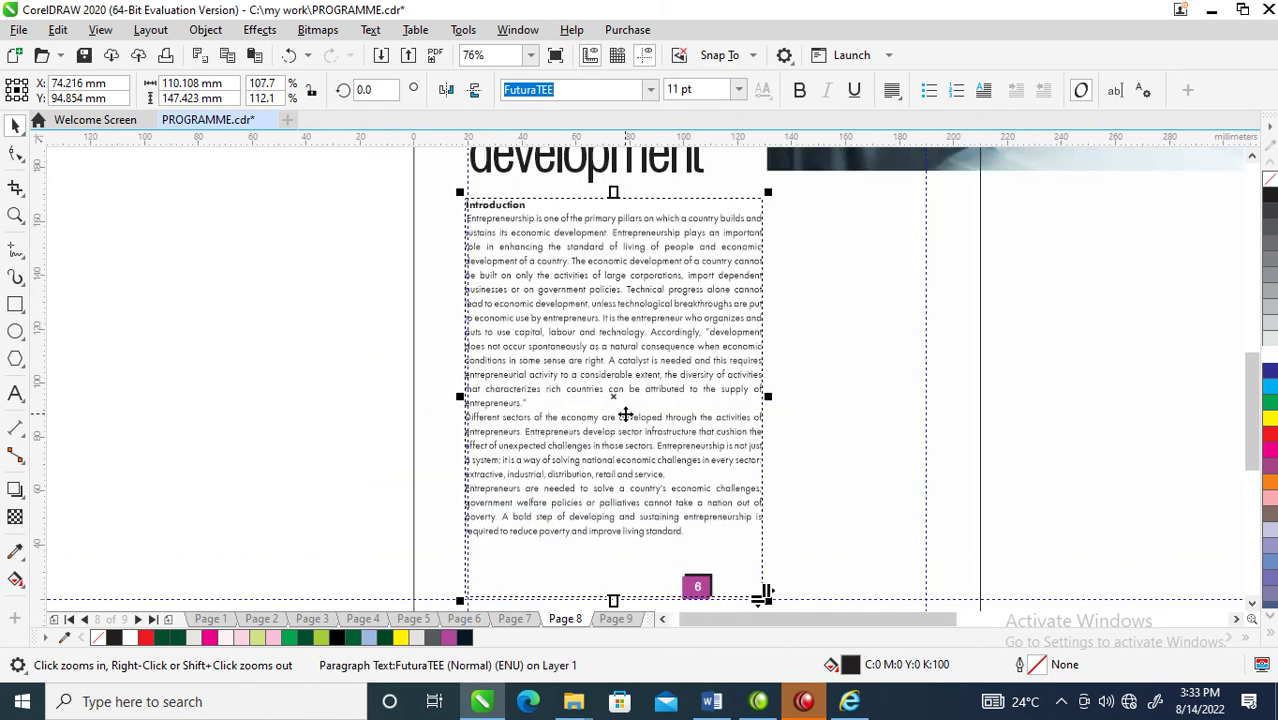
left_click_drag(372, 306, 842, 483)
key("space")
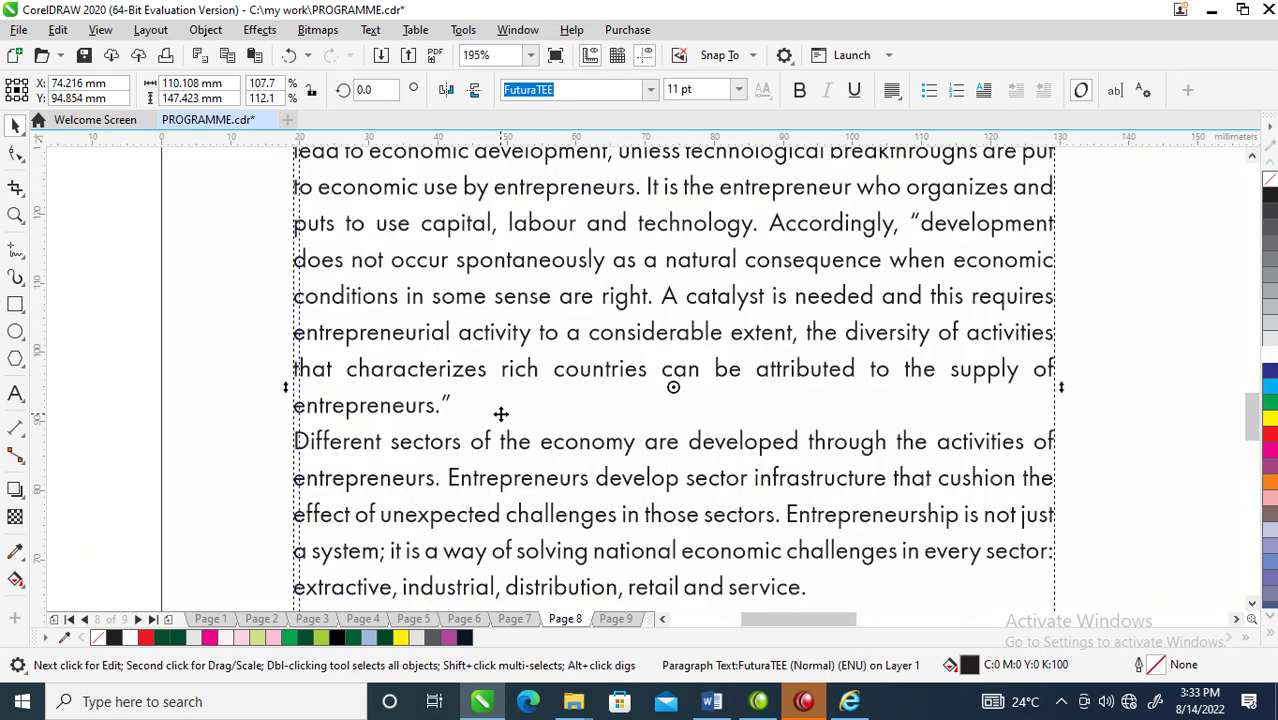
double_click(500, 414)
key("Return")
key("ctrl+space")
scroll(567, 419, "down", 3)
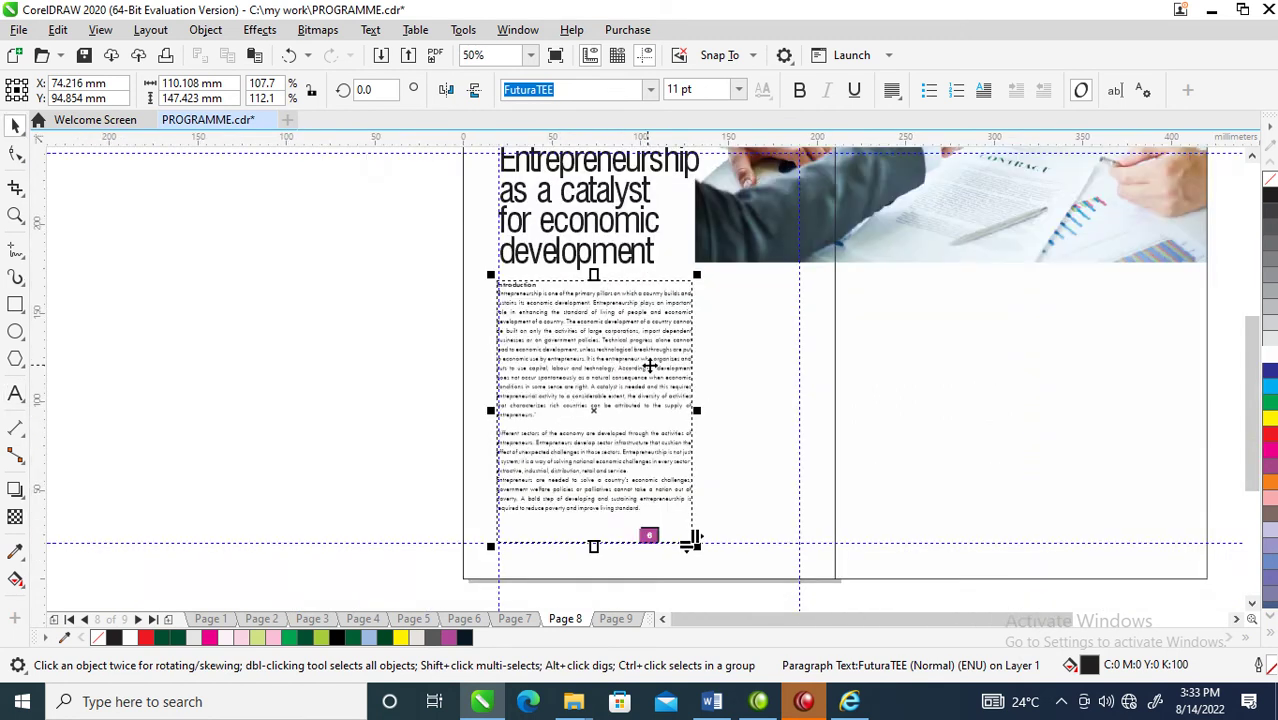
- Add a horizontal guideline along the top edge of the Introduction text frame, at about 168.6 mm
scroll(650, 367, "down", 2)
key("z")
left_click(841, 402)
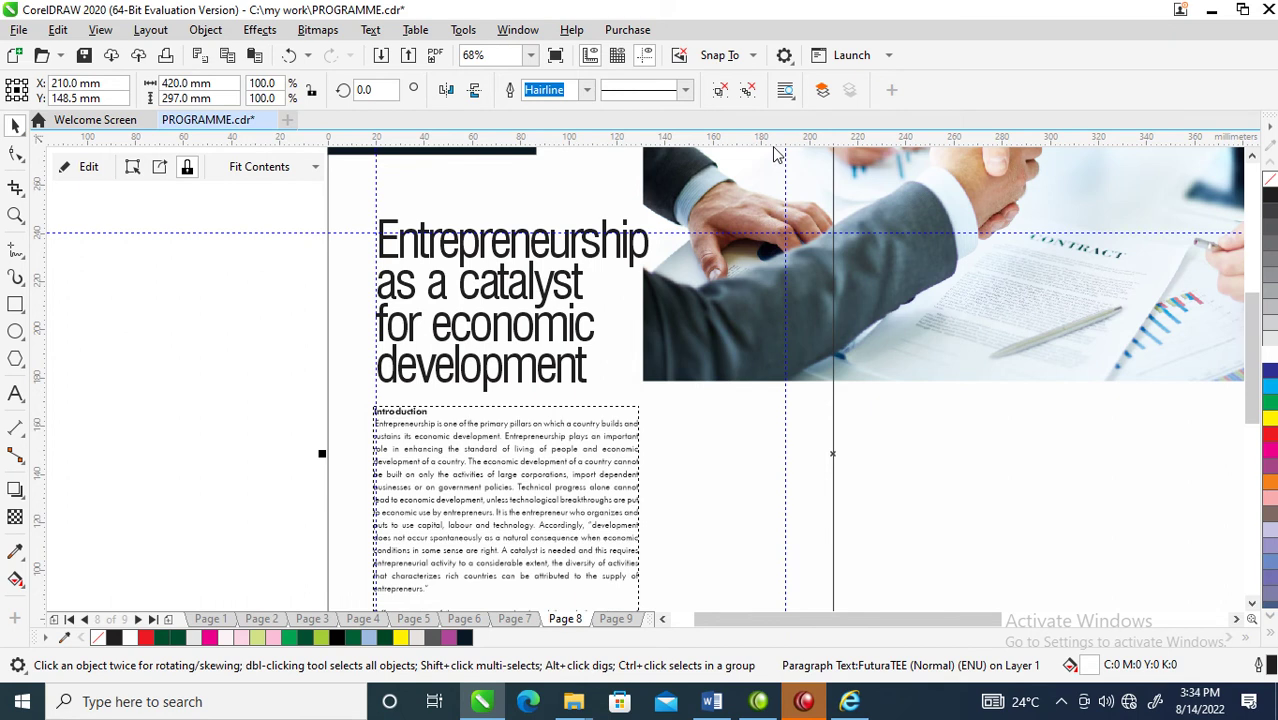
left_click_drag(775, 142, 791, 440)
left_click_drag(792, 413, 791, 406)
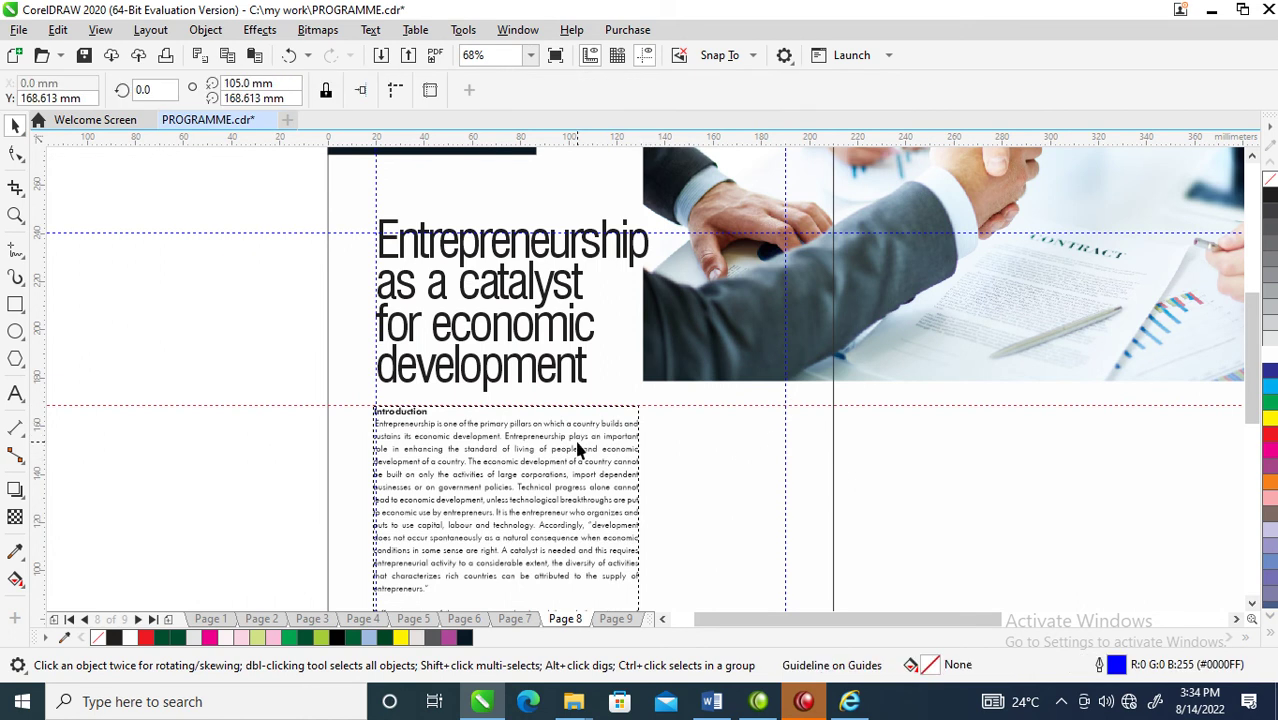
- Delete the empty space above the "Definition" heading in the text frame beside the spread
scroll(578, 450, "down", 3)
key("z")
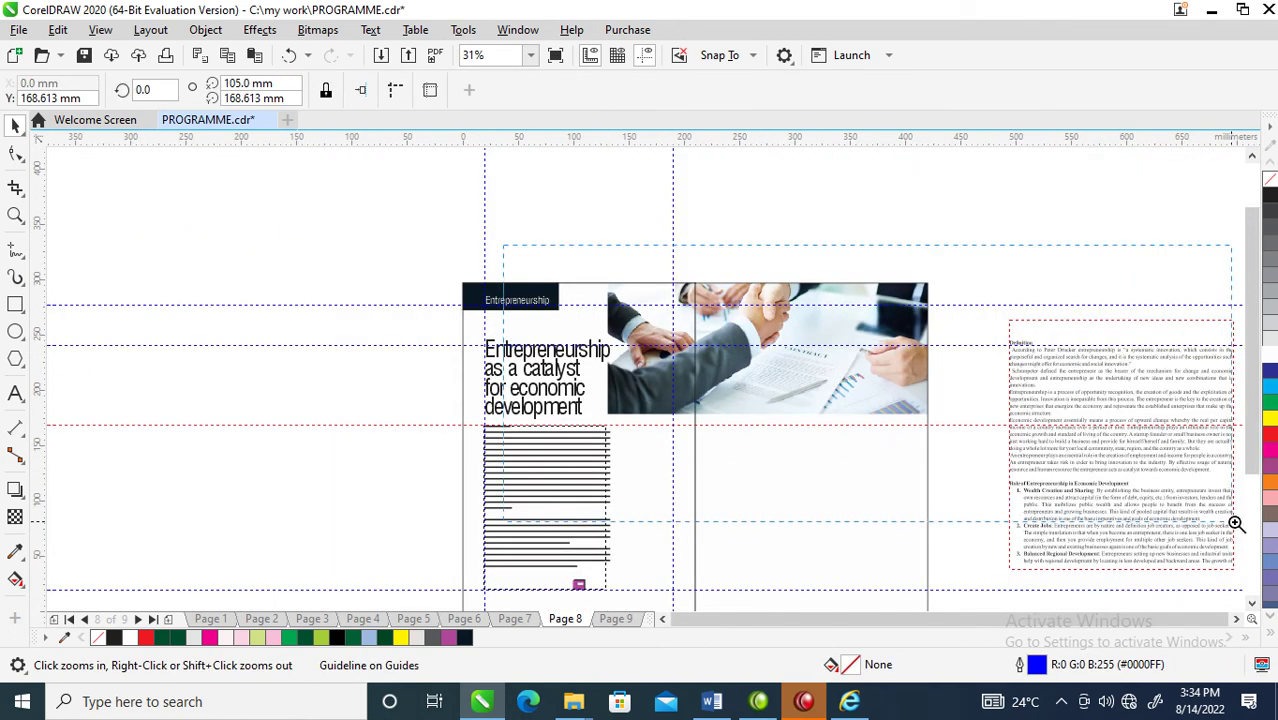
scroll(1200, 520, "right", 2)
scroll(1170, 517, "up", 1)
key("space")
double_click(750, 293)
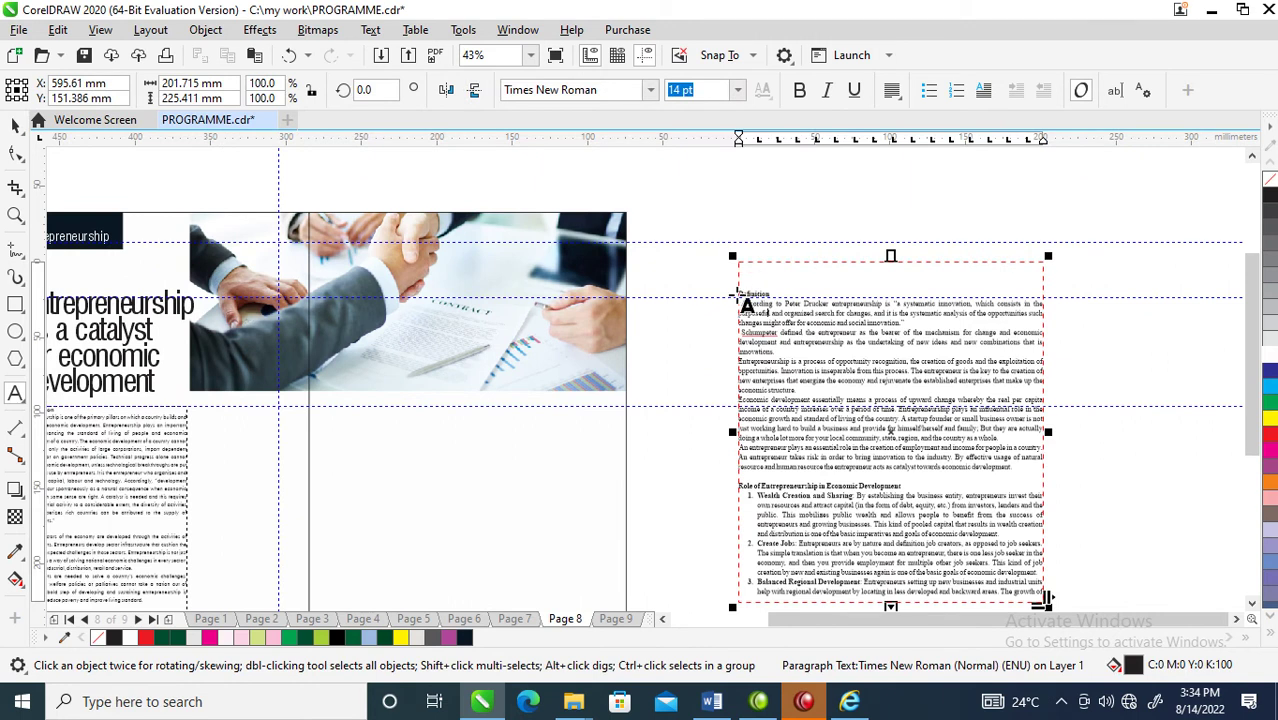
key("ctrl+b")
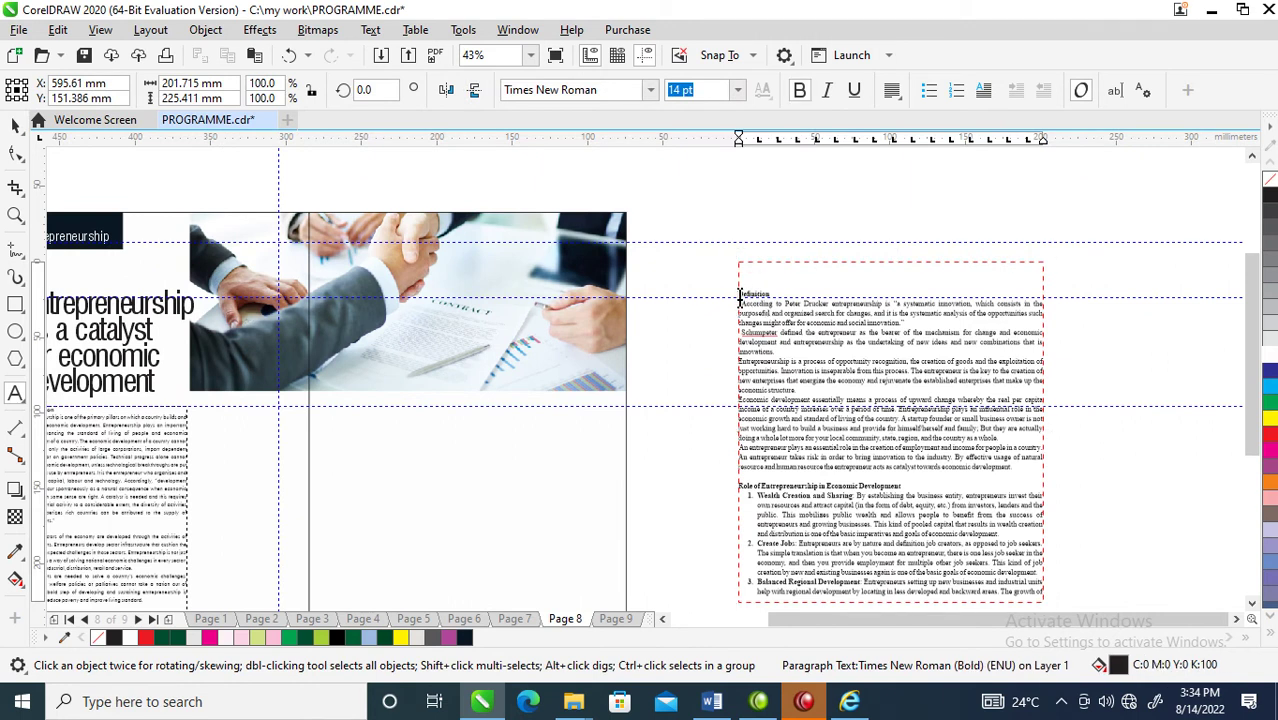
key("BackSpace")
key("ctrl+space")
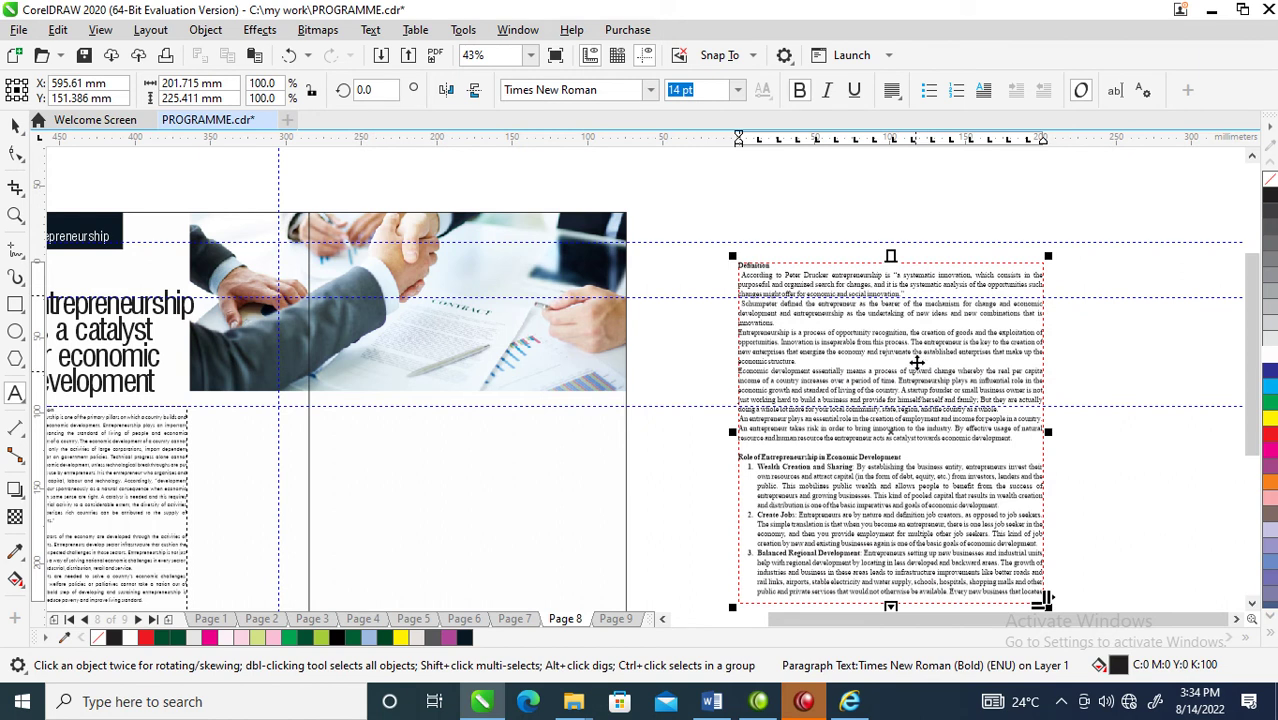
- Move the Definition text frame beside the Introduction column, under the new guideline, and narrow it to about 41 mm
scroll(930, 395, "down", 2)
key("z")
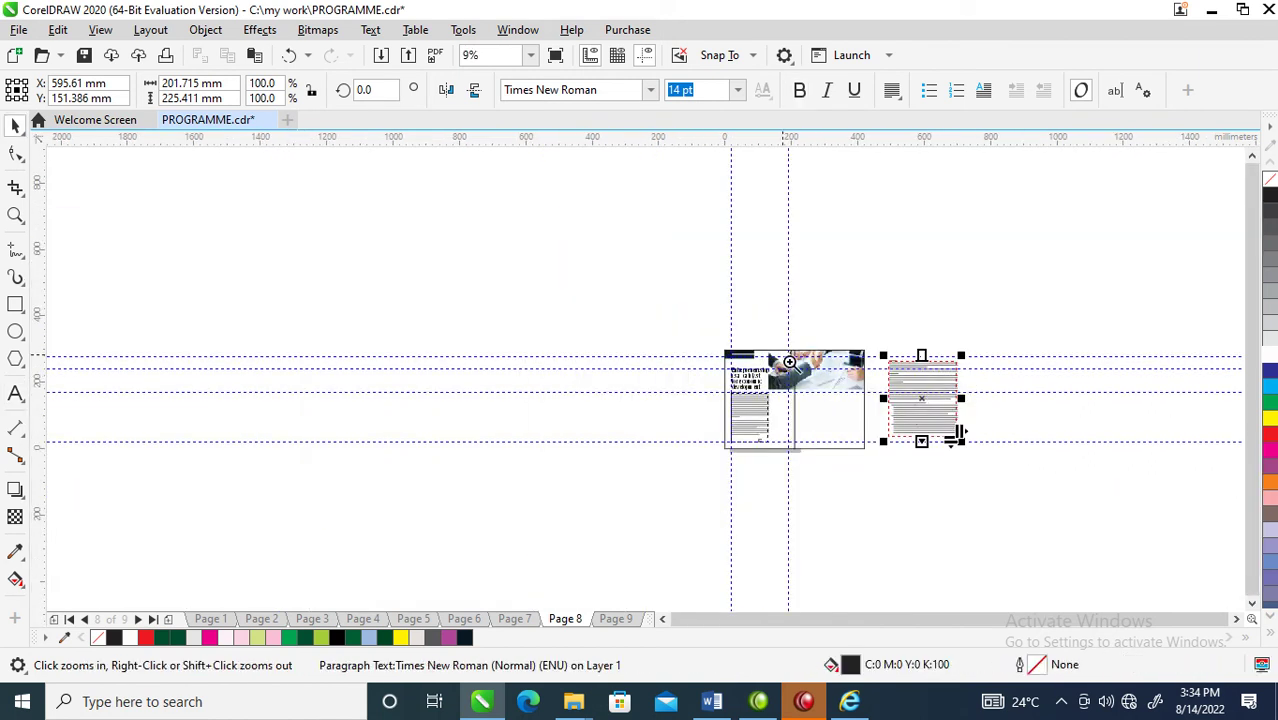
left_click(978, 454)
key("space")
left_click_drag(975, 372, 608, 473)
left_click_drag(713, 475, 552, 464)
key("space")
left_click_drag(330, 350, 820, 598)
left_click(580, 590)
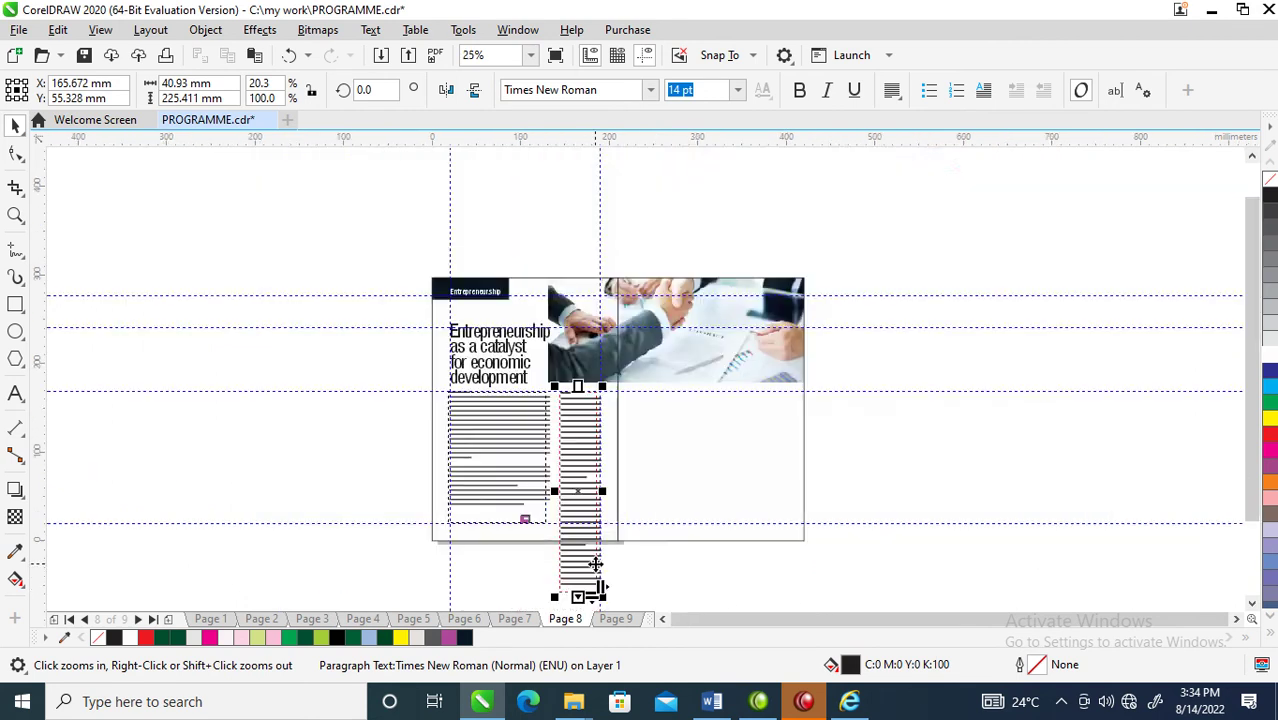
right_click(593, 586)
right_click(598, 575)
scroll(578, 556, "up", 2)
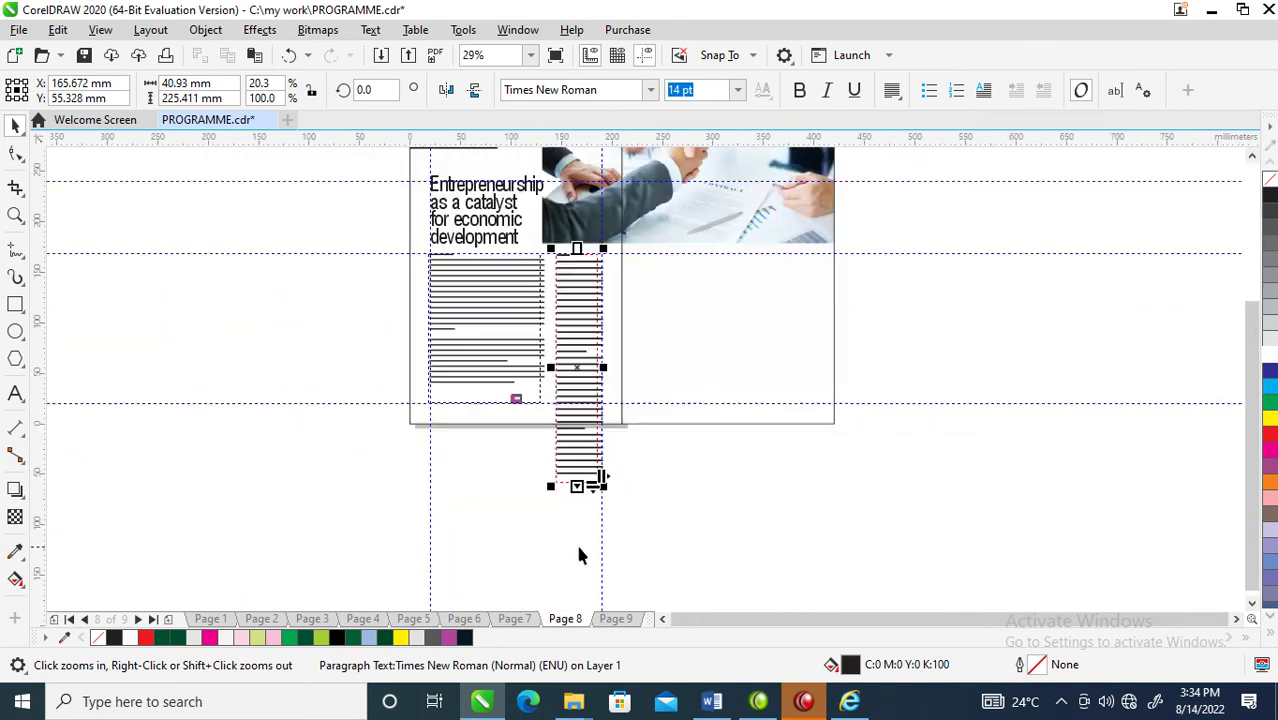
- Shorten the Definition text frame to about 132 mm high and widen it toward the Introduction column to about 49 mm
left_click_drag(577, 487, 579, 392)
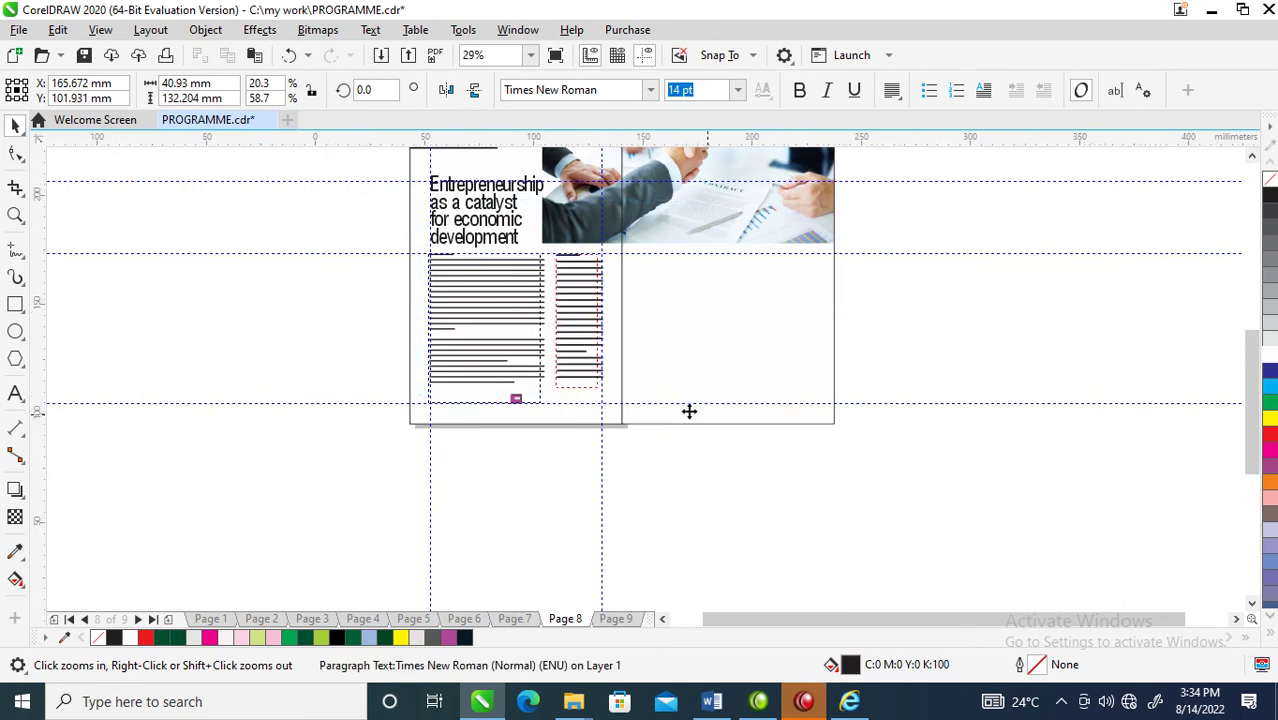
scroll(688, 411, "up", 2)
left_click_drag(624, 410, 606, 411)
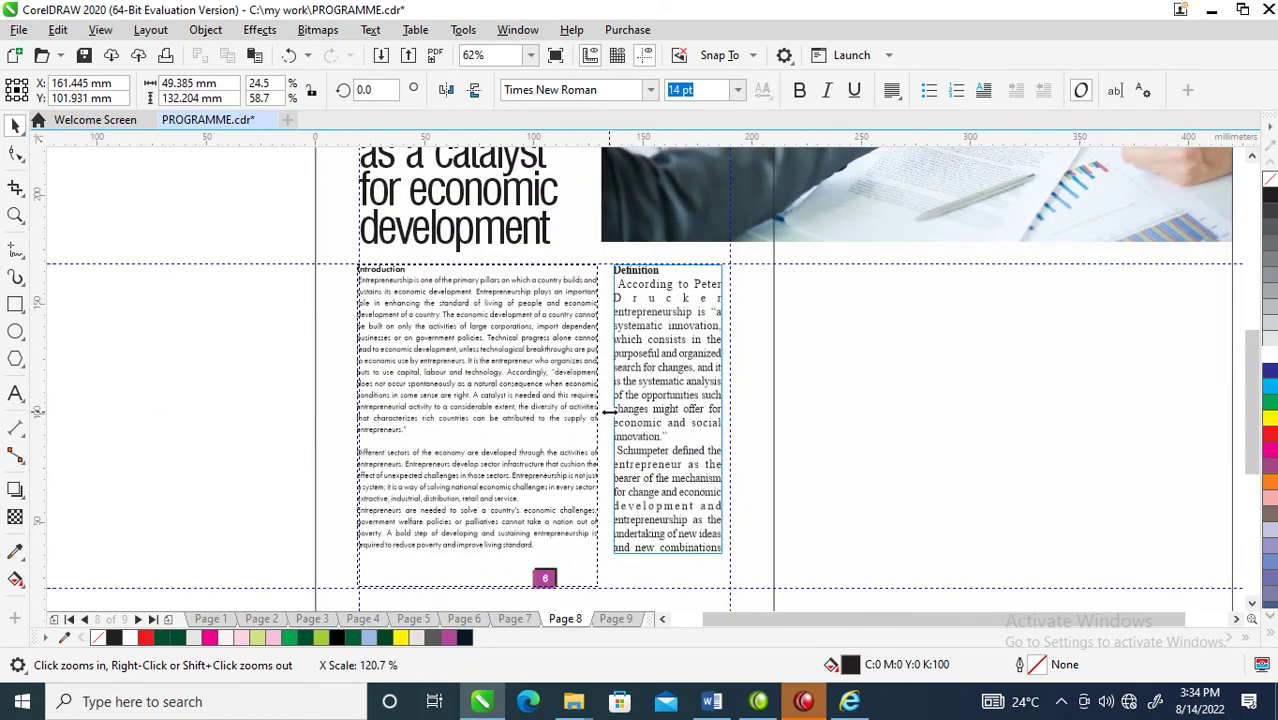
- Set the Definition text frame to 11 pt FuturaTEE
left_click(739, 90)
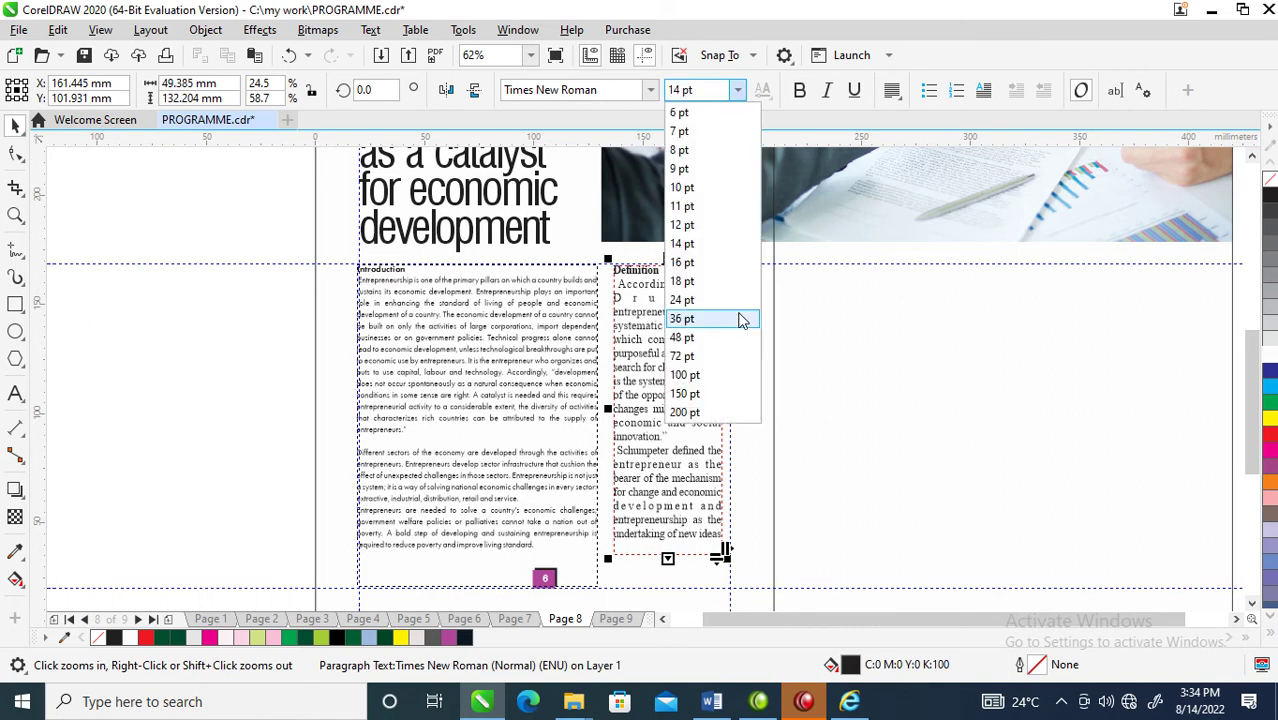
left_click(682, 207)
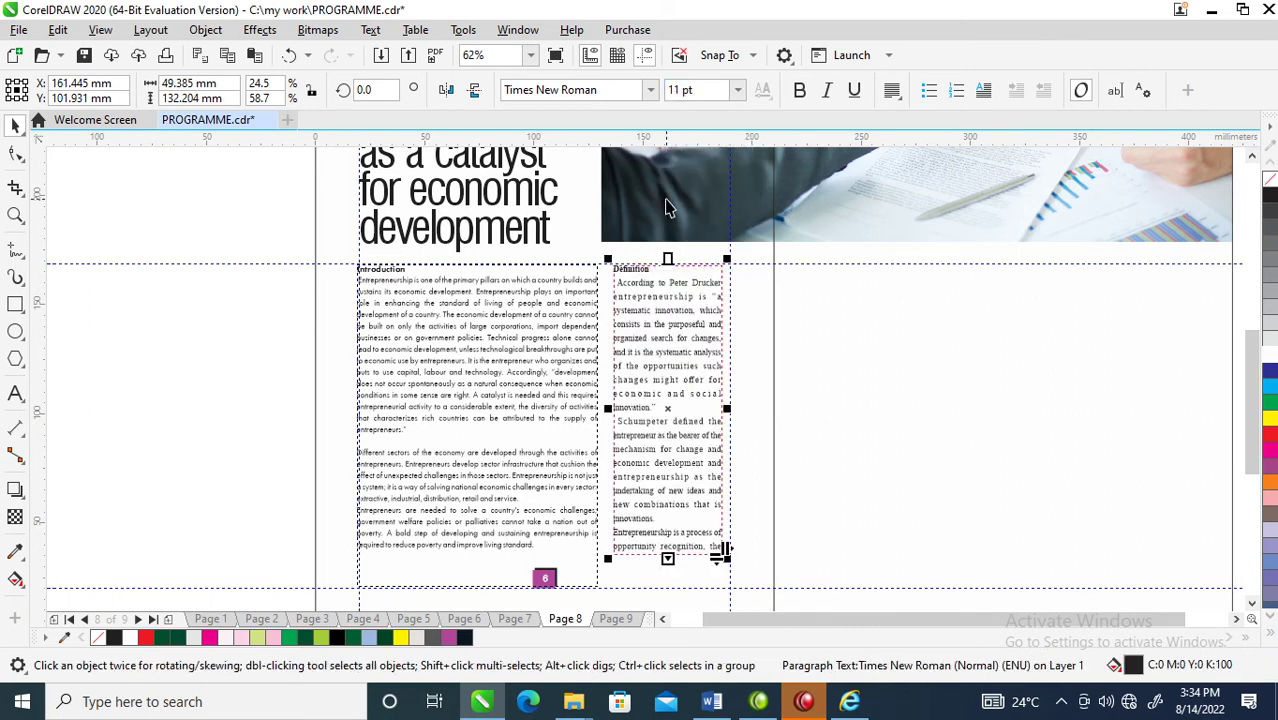
left_click(650, 90)
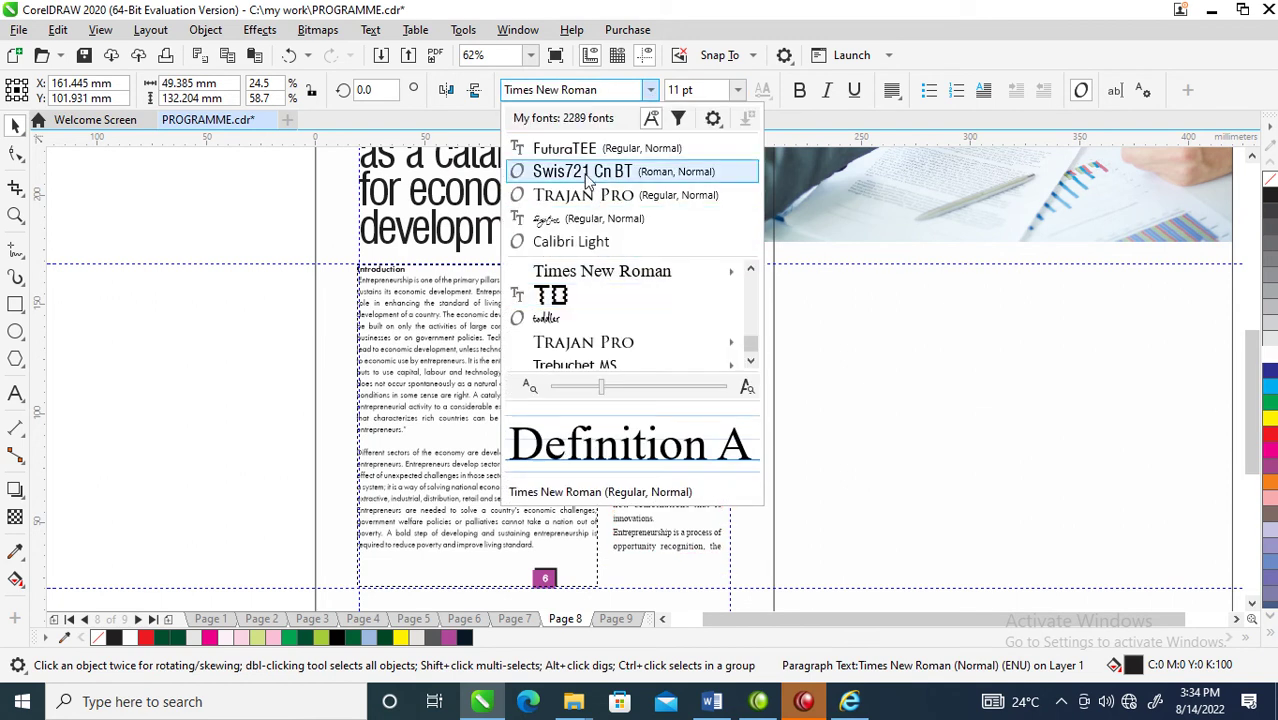
left_click(587, 160)
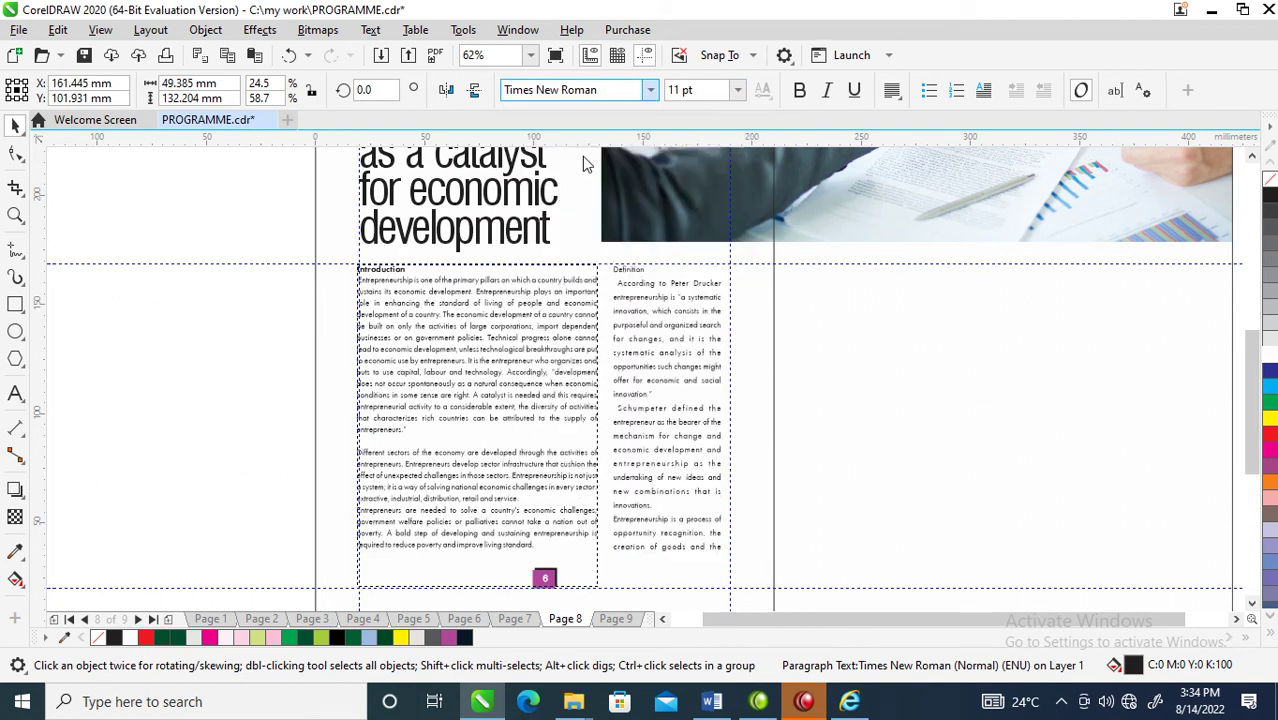
left_click(688, 477)
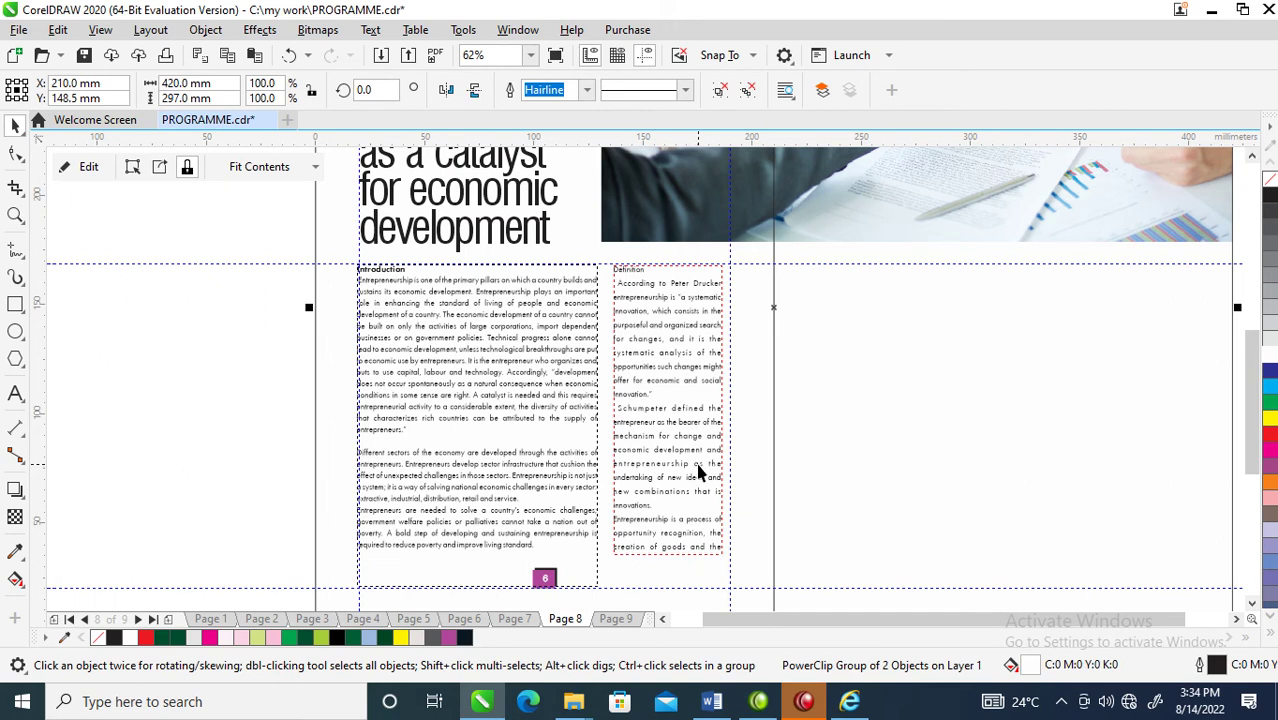
- Make the "Definition" subheading bold
scroll(676, 475, "down", 2)
key("z")
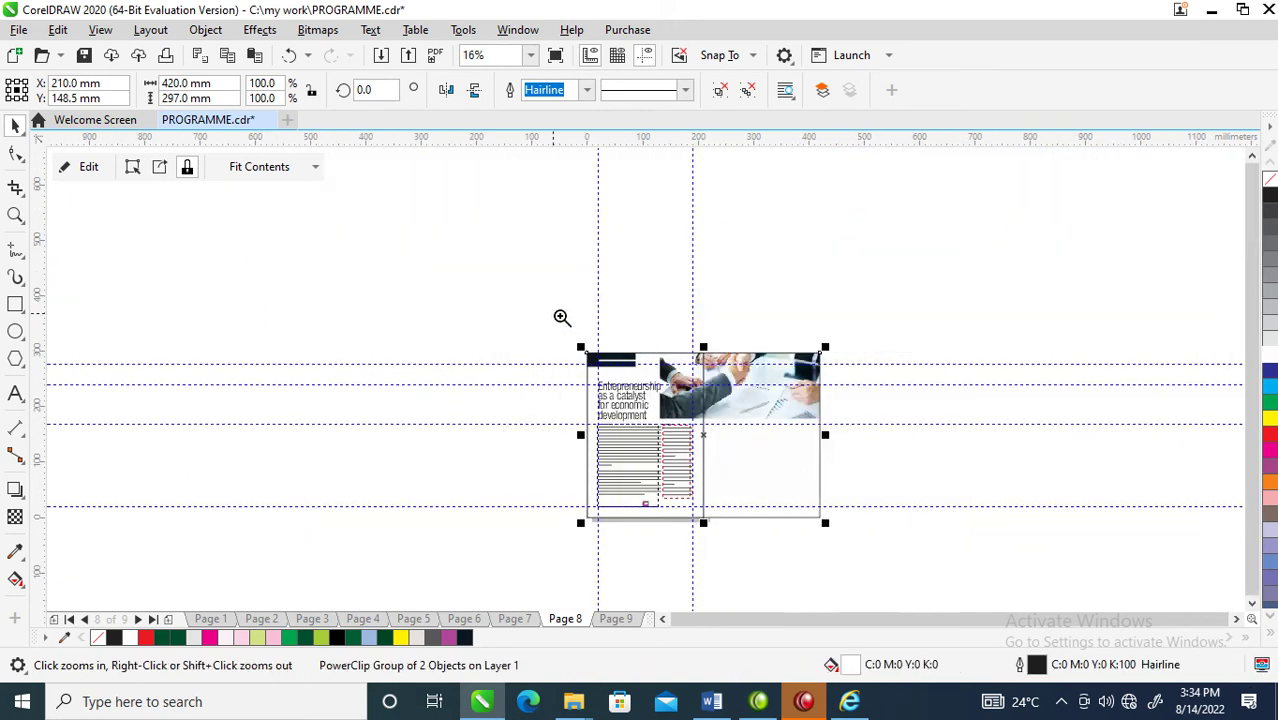
left_click(780, 465)
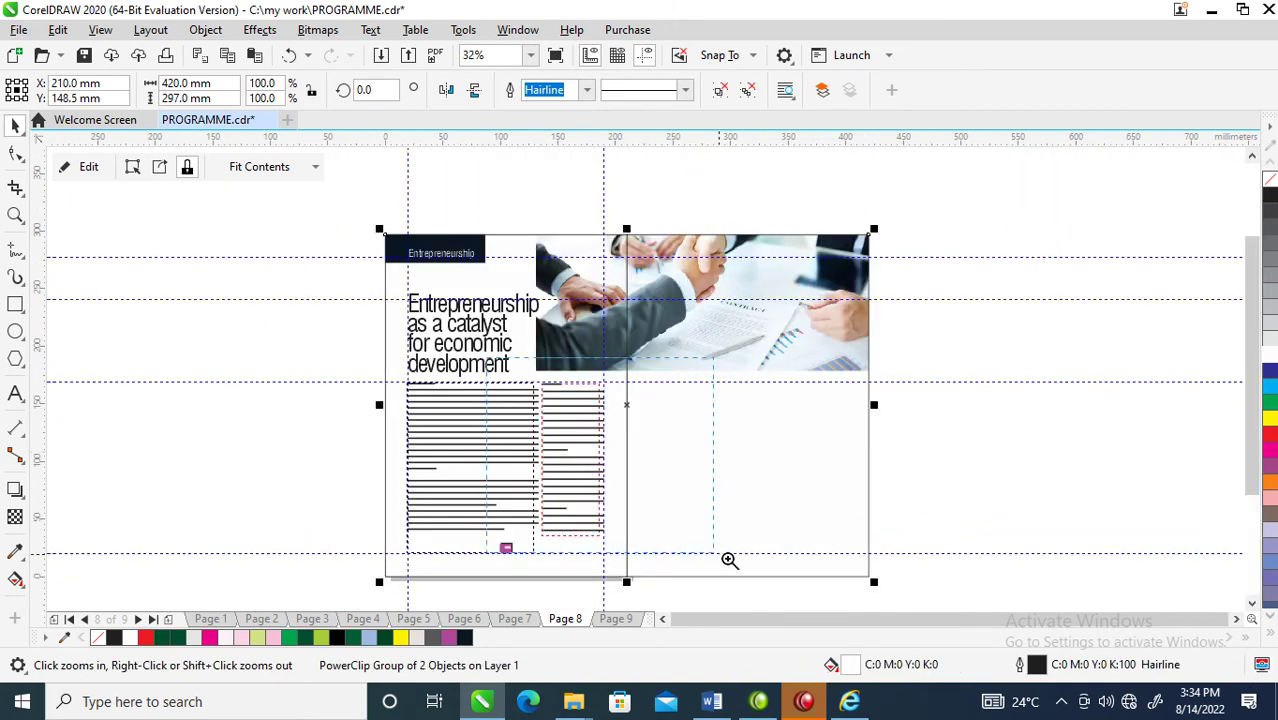
left_click(658, 469)
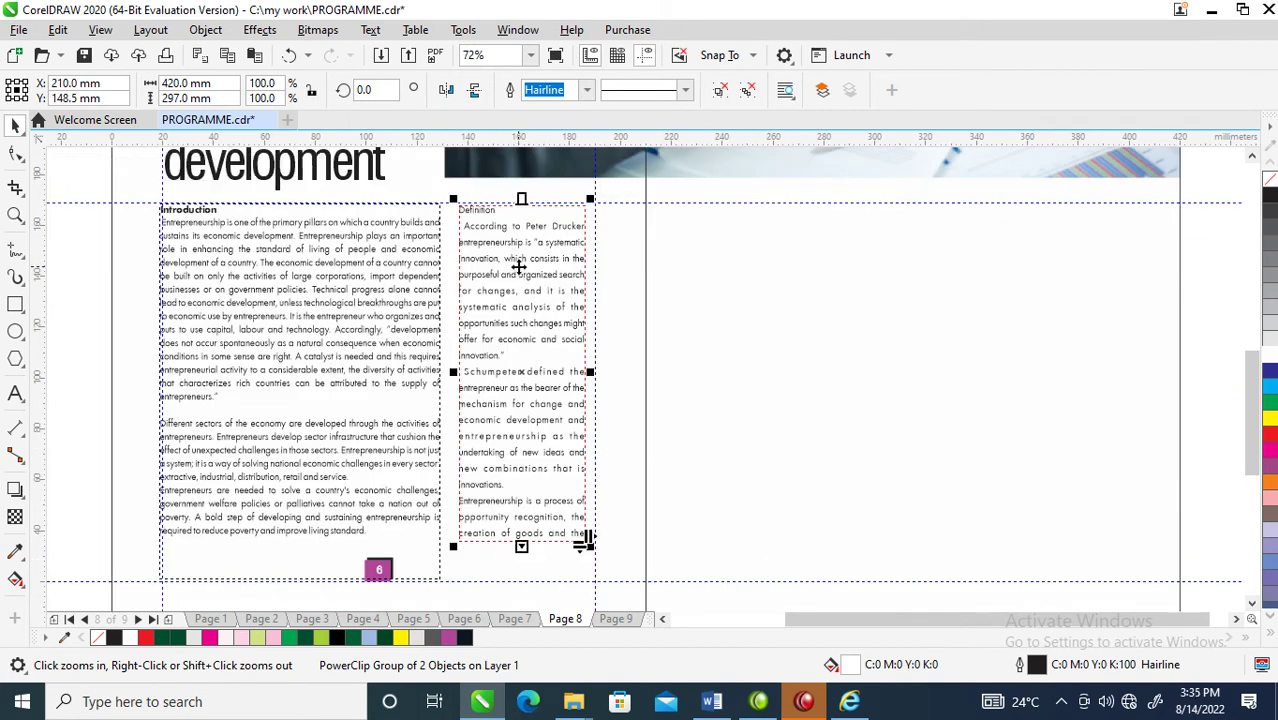
left_click_drag(390, 205, 648, 277)
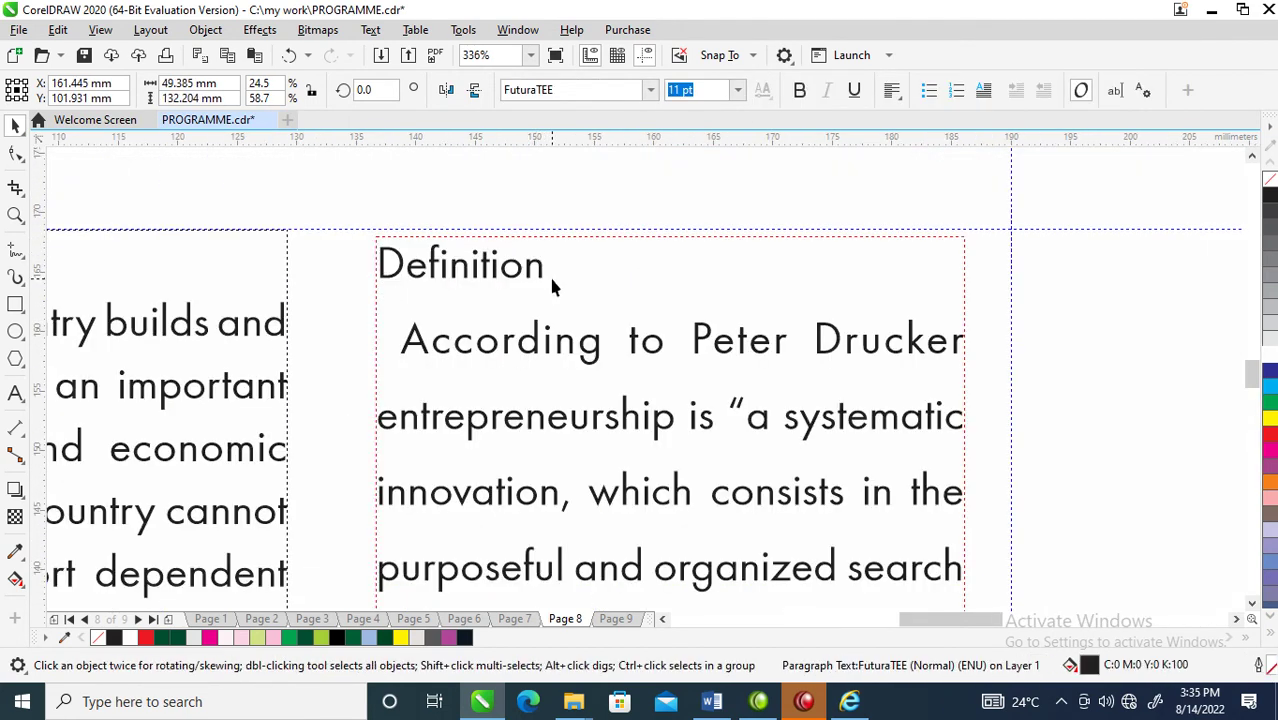
double_click(548, 274)
left_click_drag(568, 271, 325, 270)
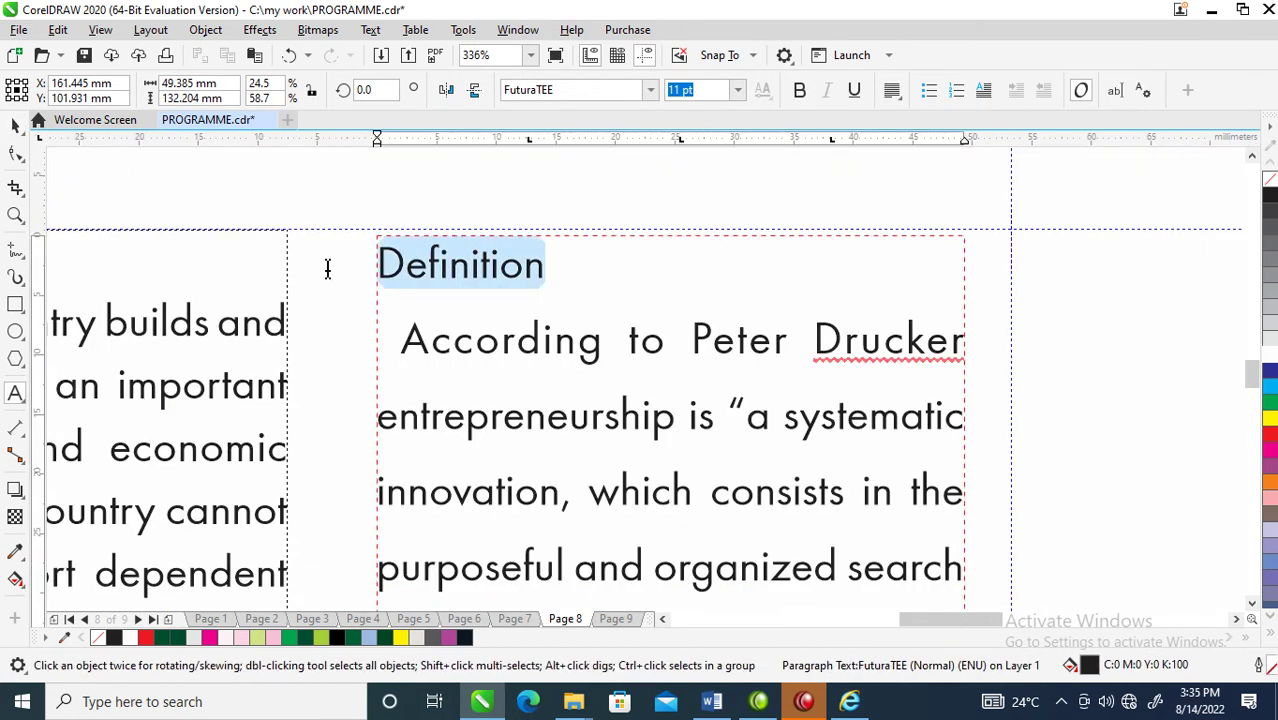
left_click(799, 90)
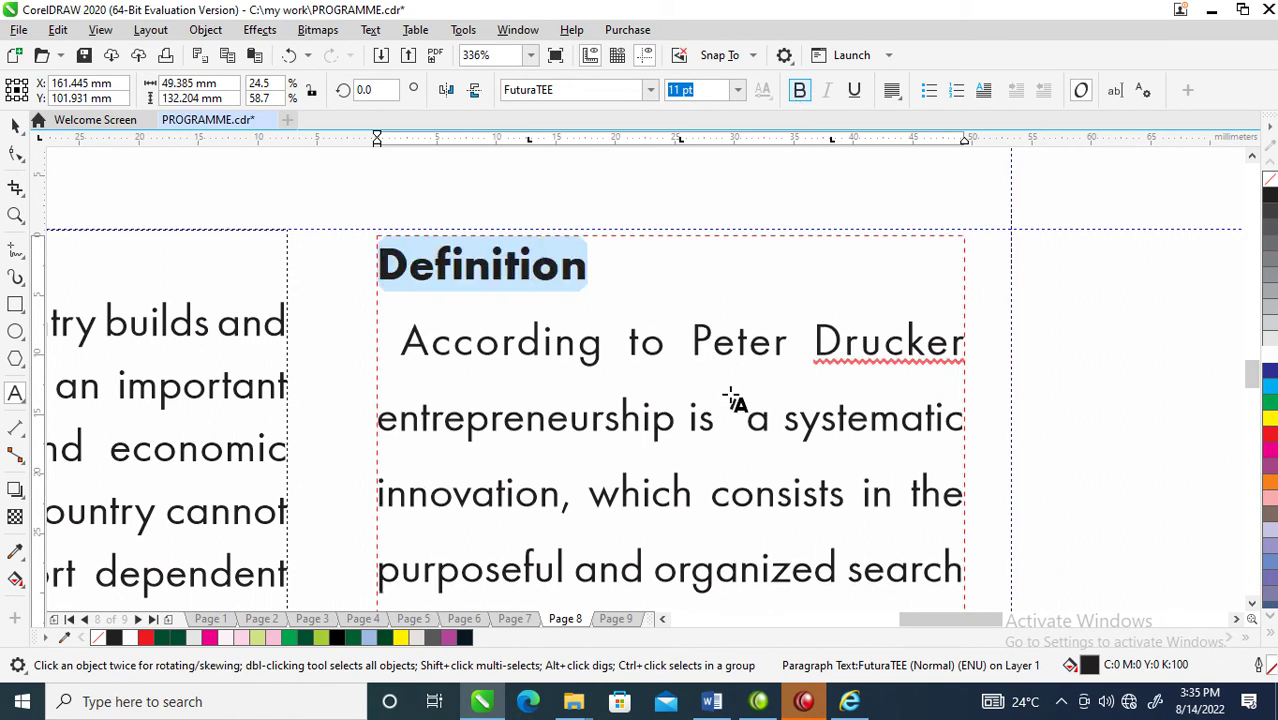
- Remove the leading space before "According to" in the first paragraph under the Definition subheading
left_click(403, 344)
key("BackSpace")
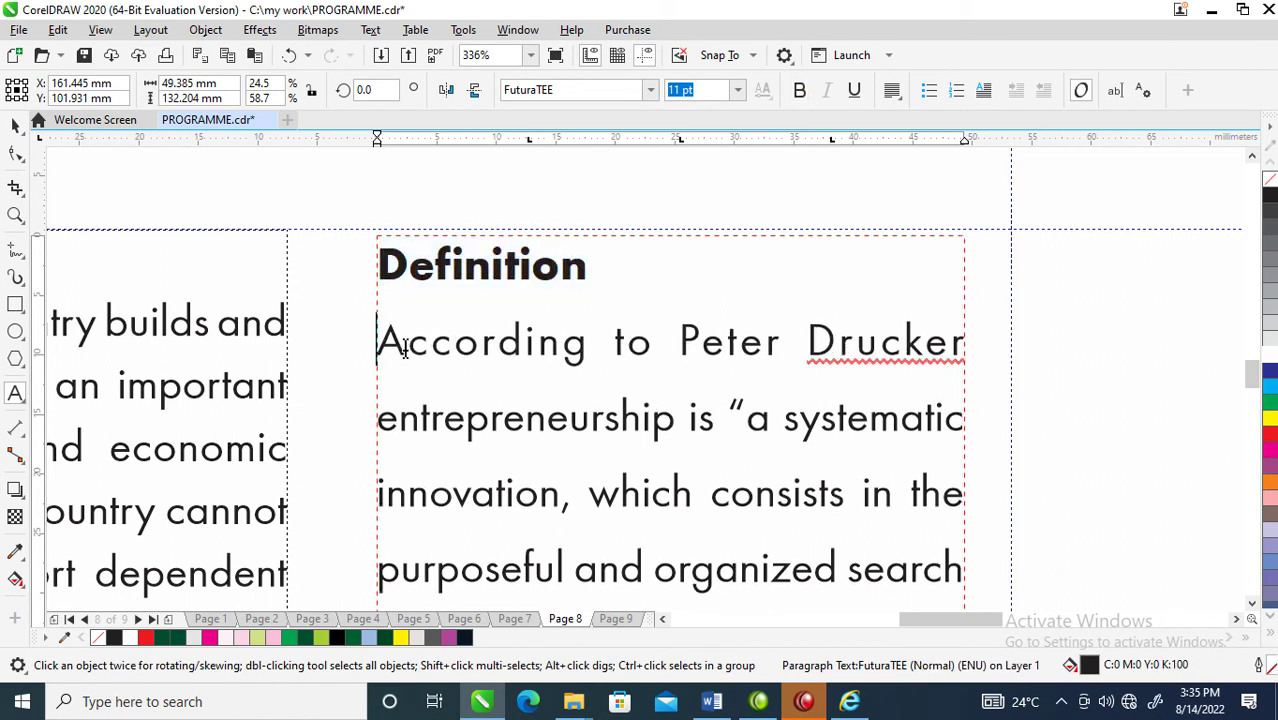
key("ctrl+space")
scroll(513, 360, "down", 6)
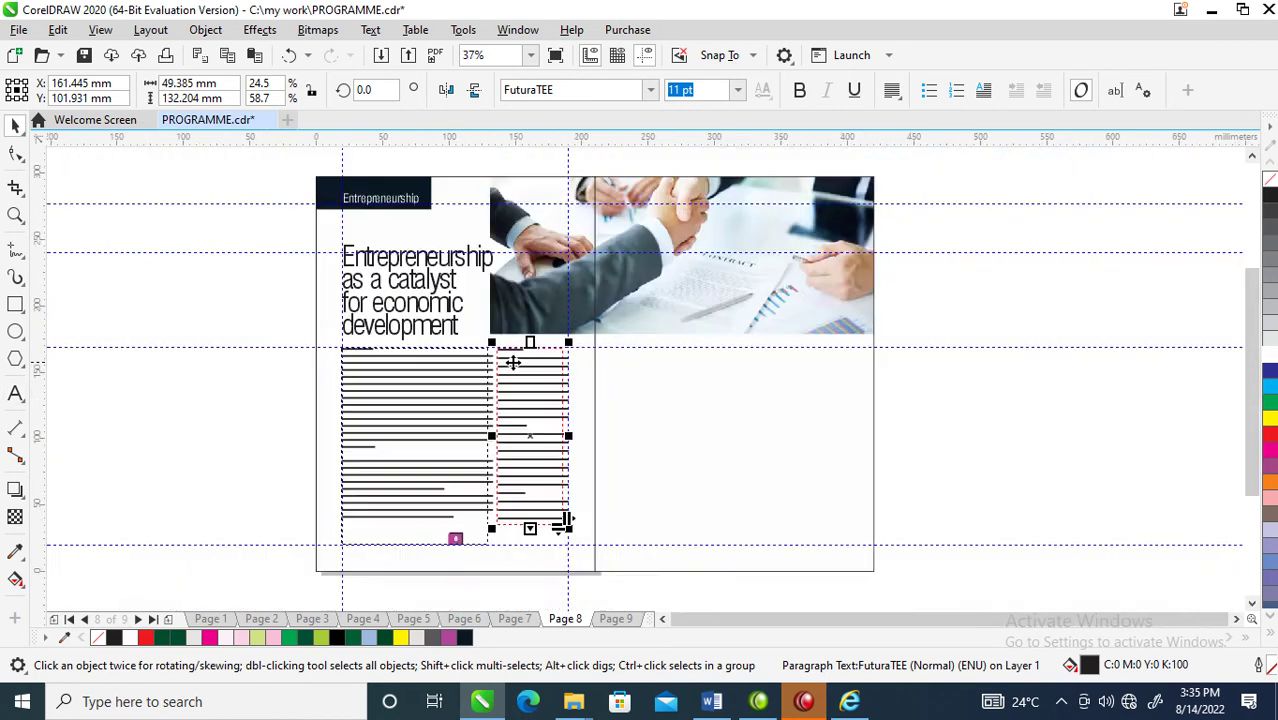
- Extend the Definition text frame down to the lower margin guideline, about 148 mm high
key("z")
left_click_drag(483, 345, 722, 474)
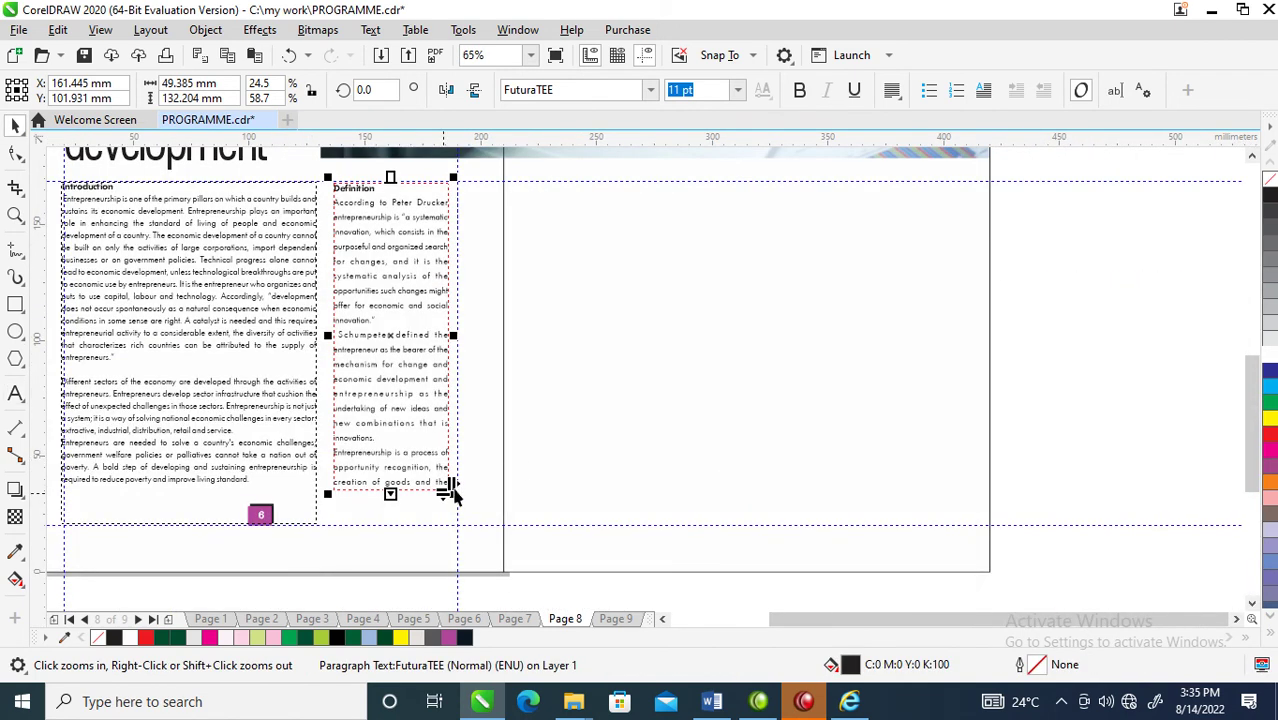
left_click_drag(390, 494, 391, 530)
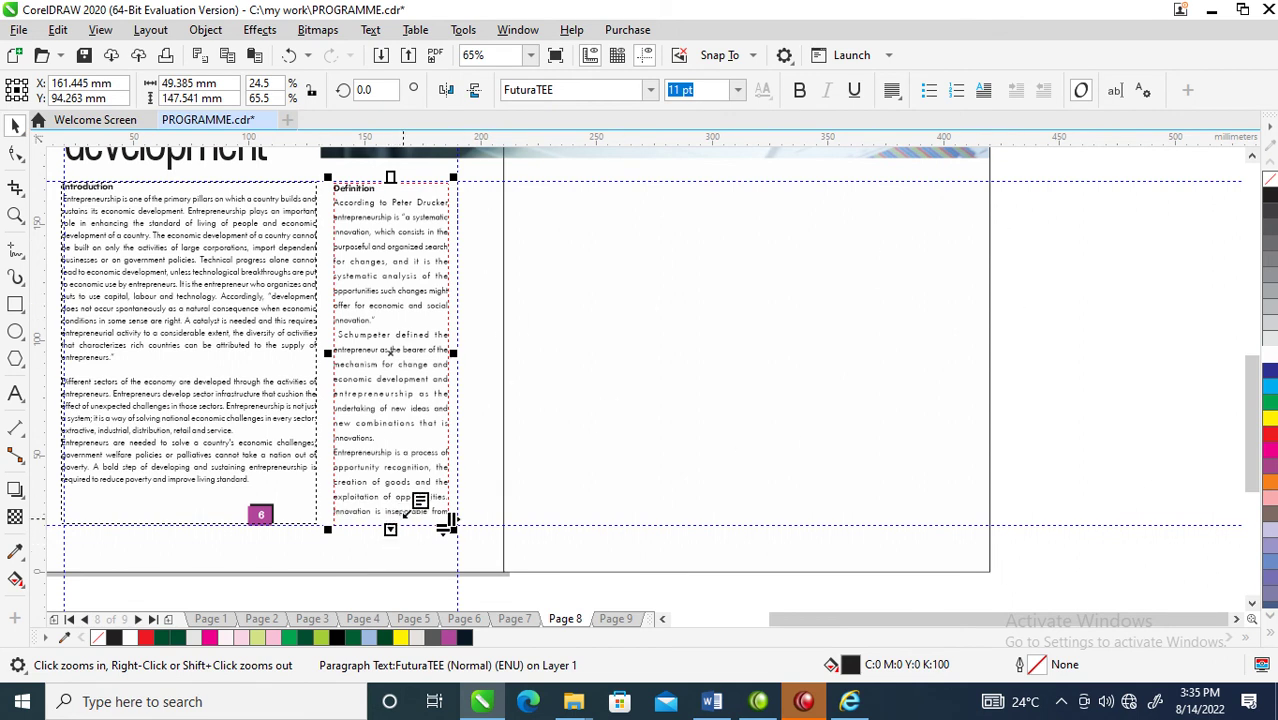
double_click(398, 423)
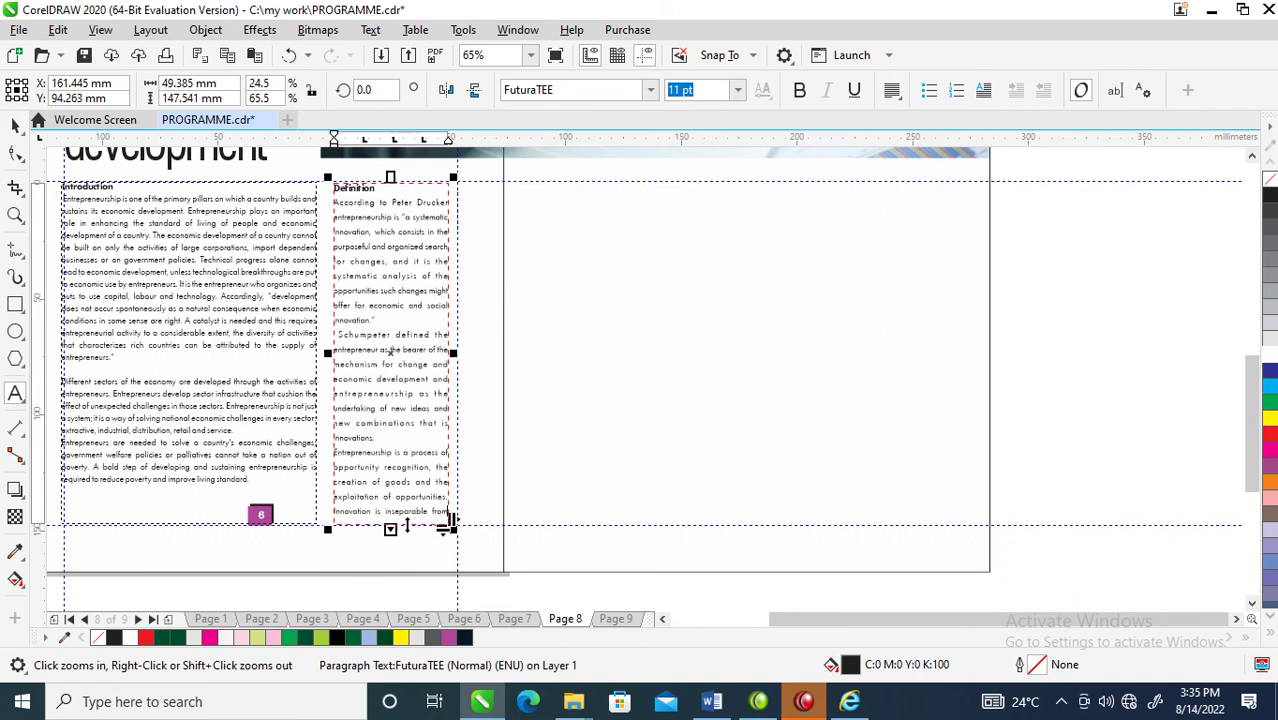
key("ctrl+space")
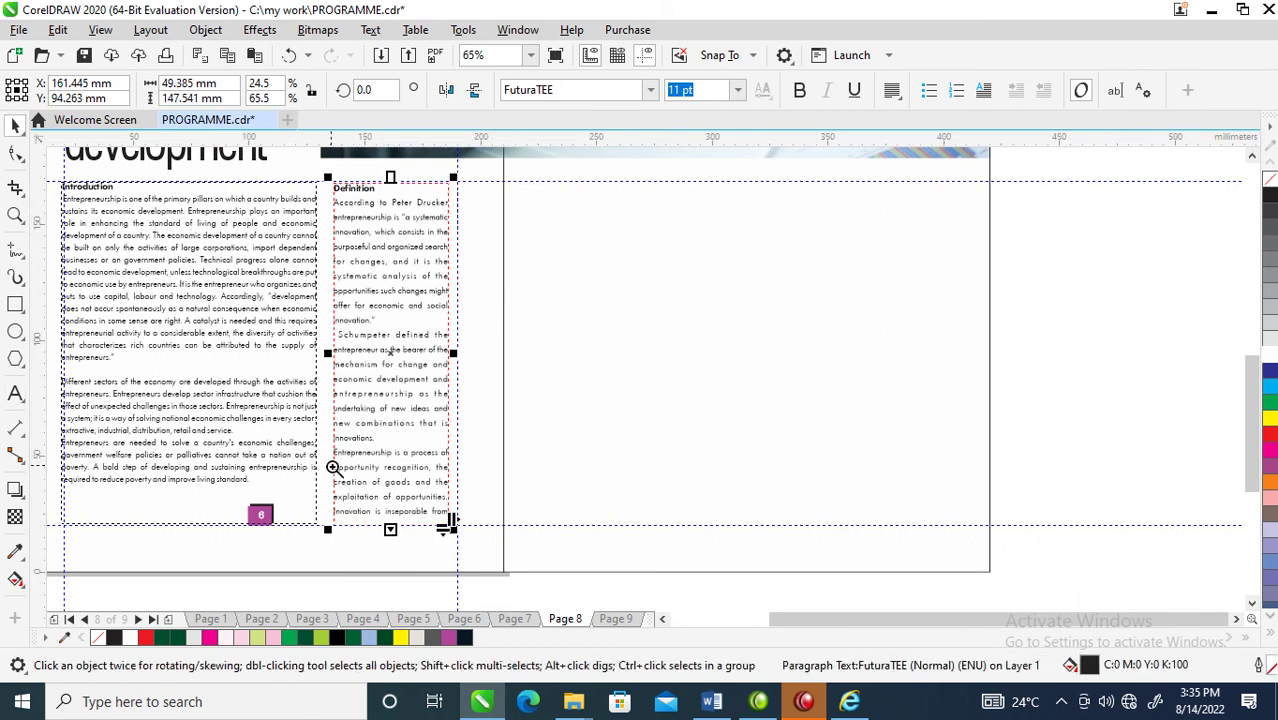
left_click_drag(335, 487, 519, 556)
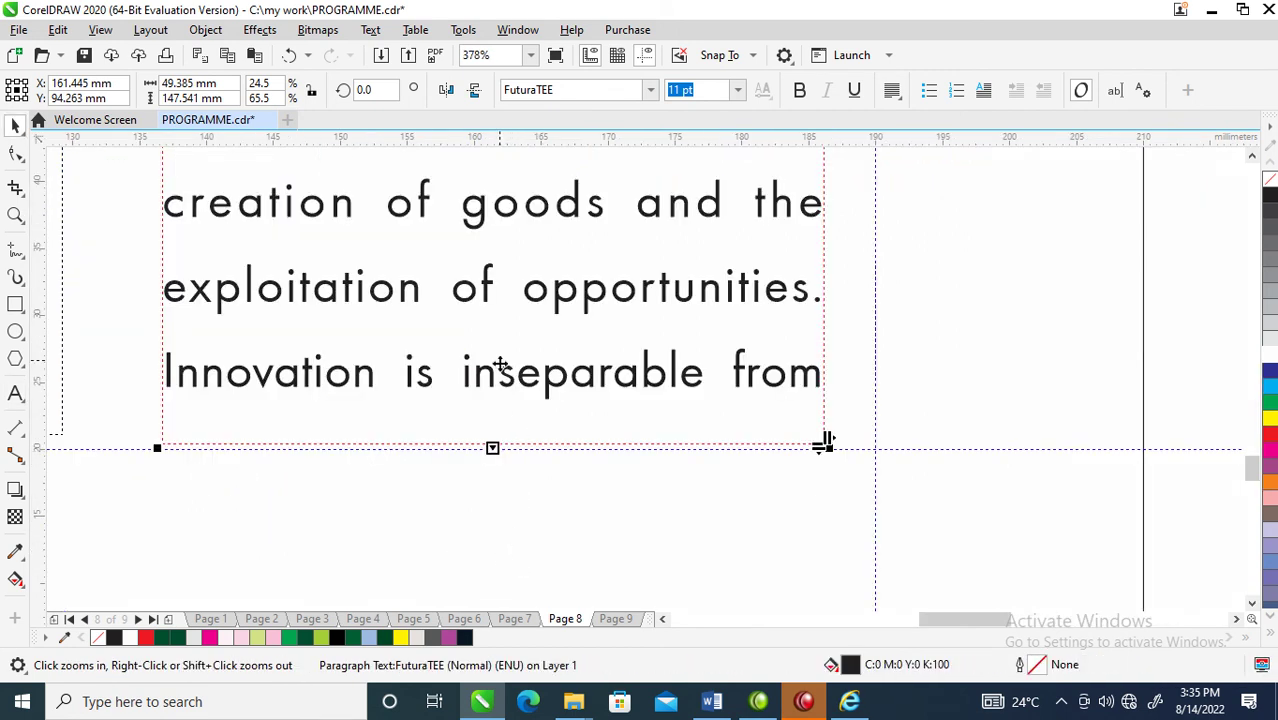
- Examine how closely the lower edge of the Definition text frame meets the lower margin guideline
key("space")
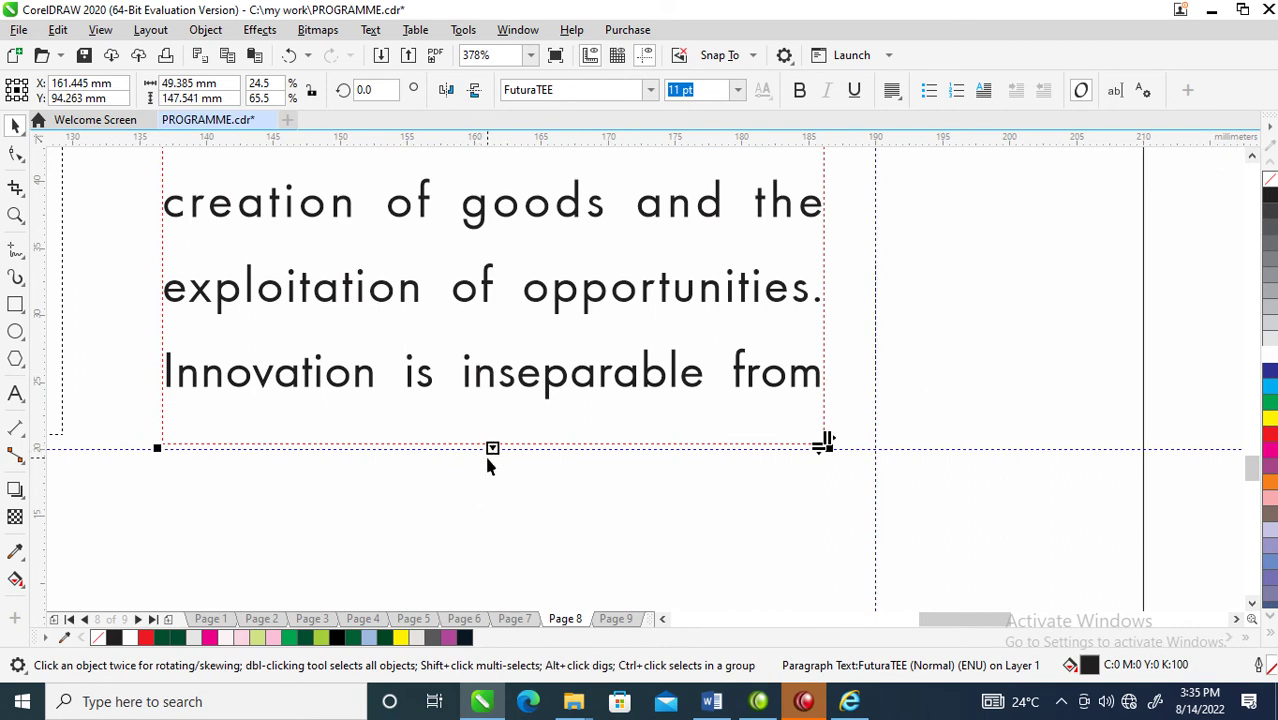
key("z")
left_click_drag(465, 419, 585, 494)
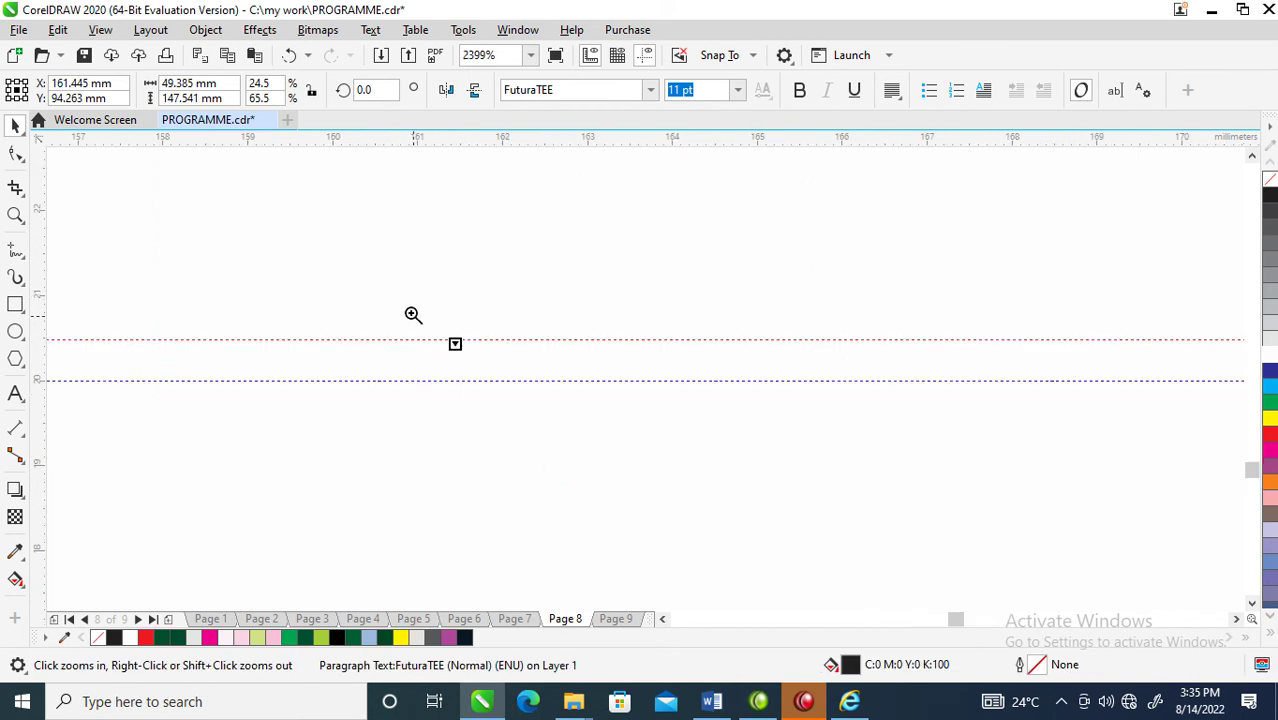
left_click_drag(414, 314, 527, 390)
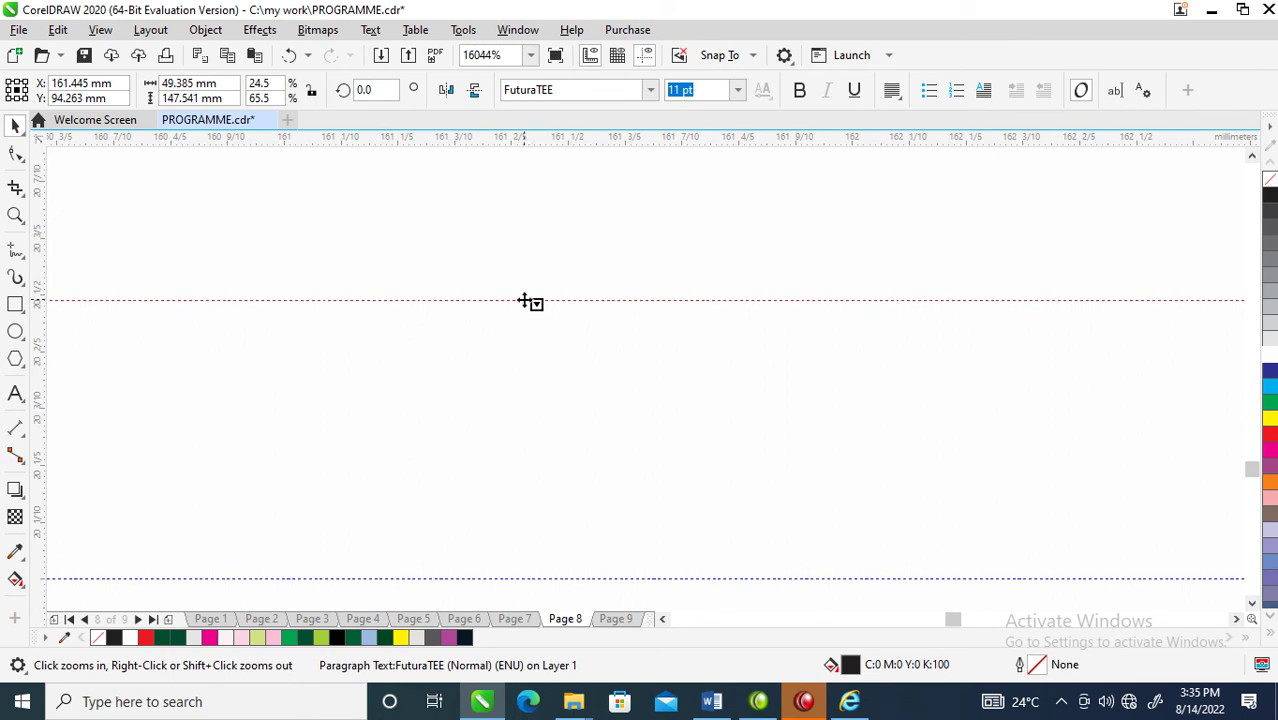
left_click_drag(494, 277, 610, 336)
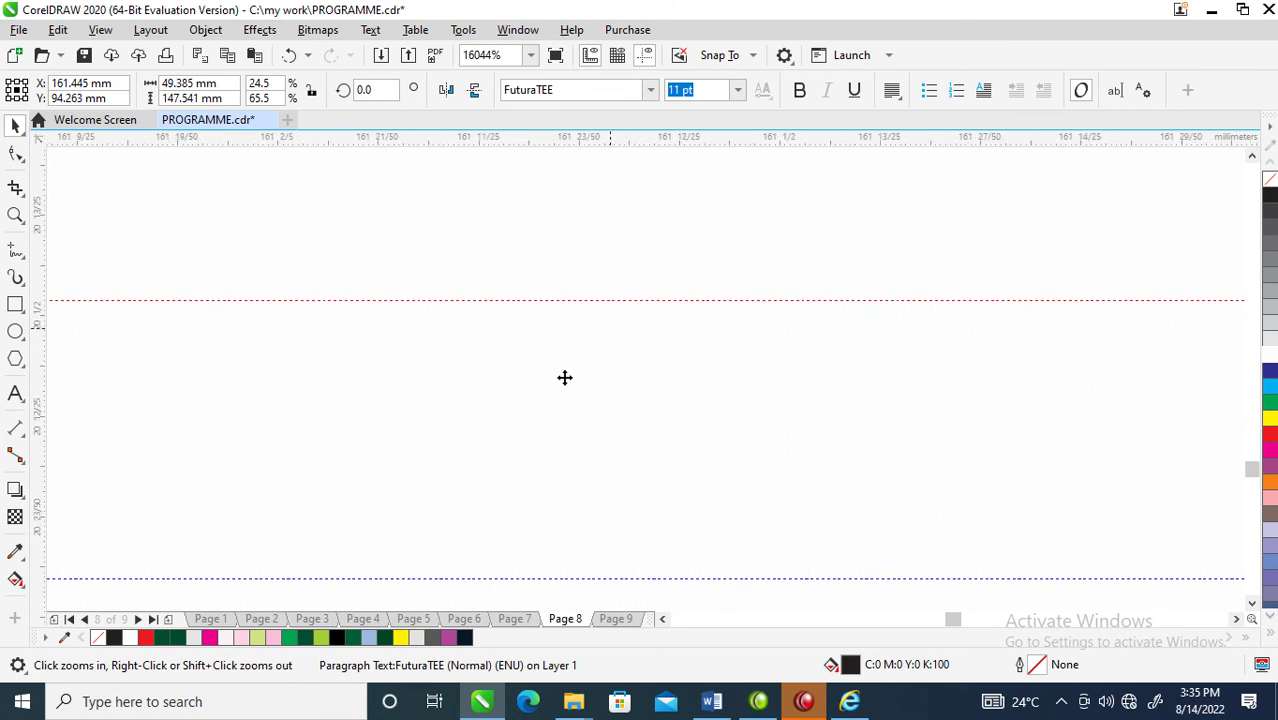
scroll(563, 385, "down", 5)
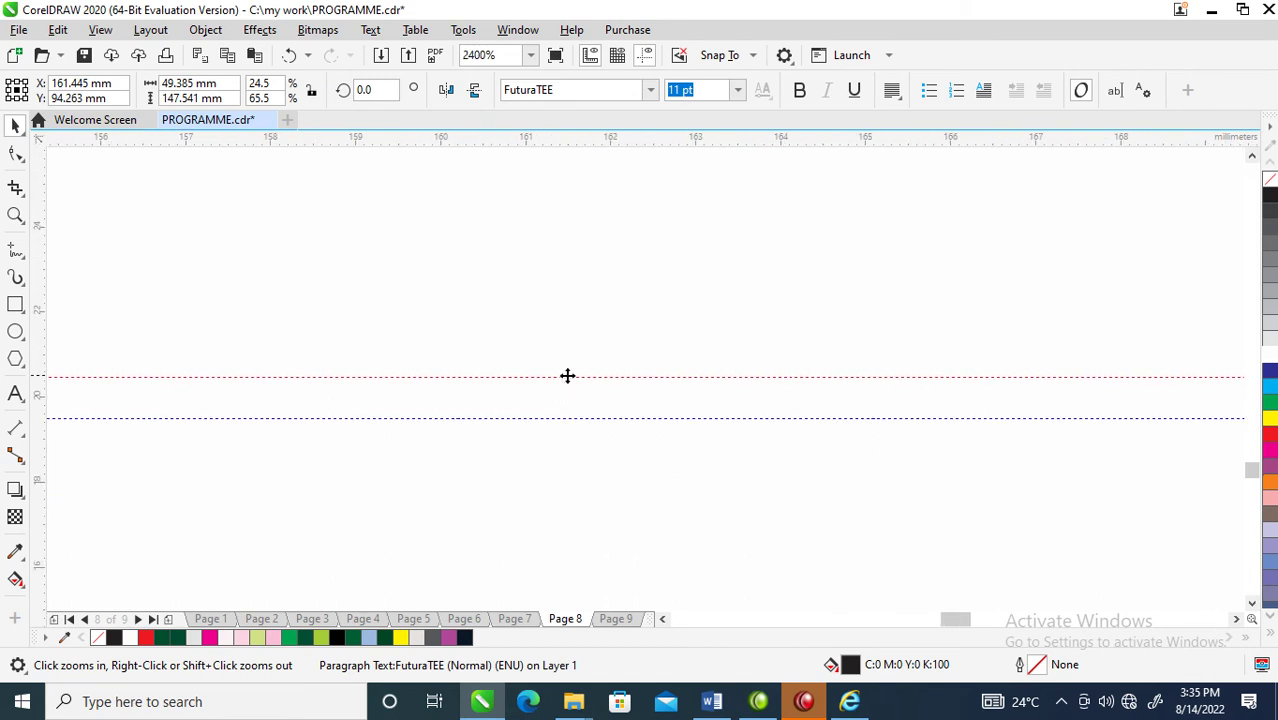
left_click_drag(505, 343, 620, 422)
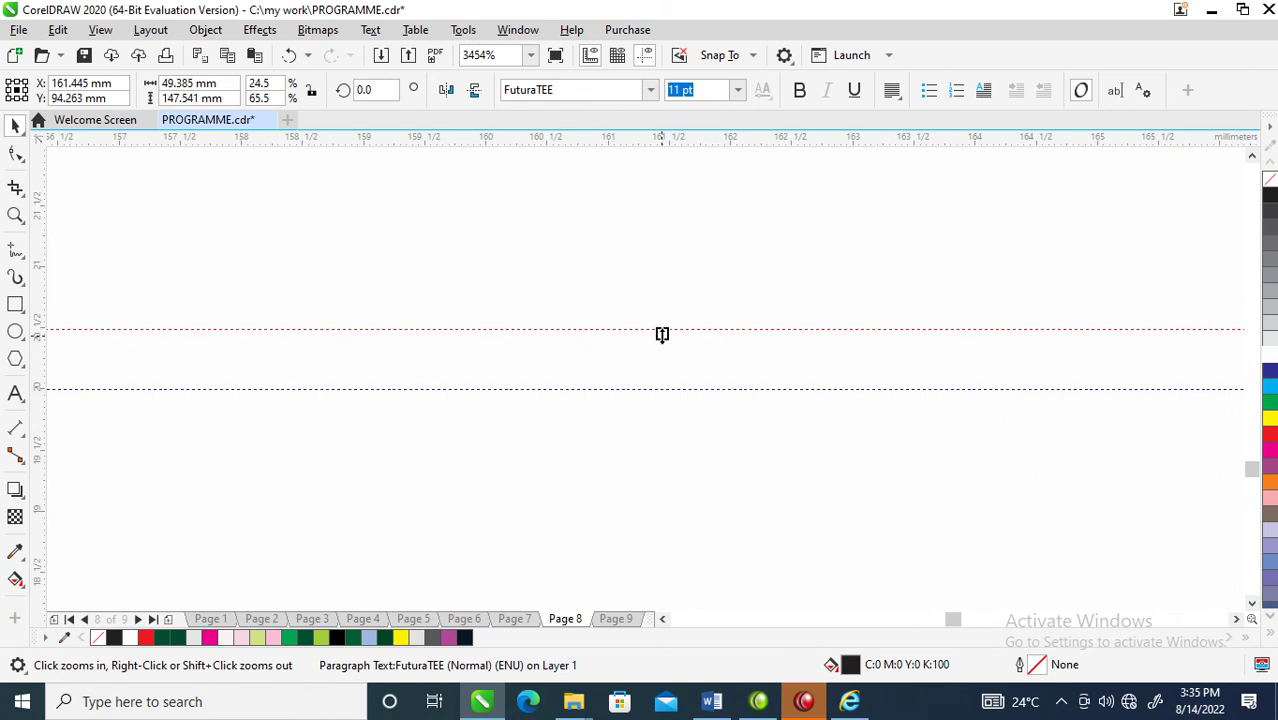
scroll(662, 334, "down", 5)
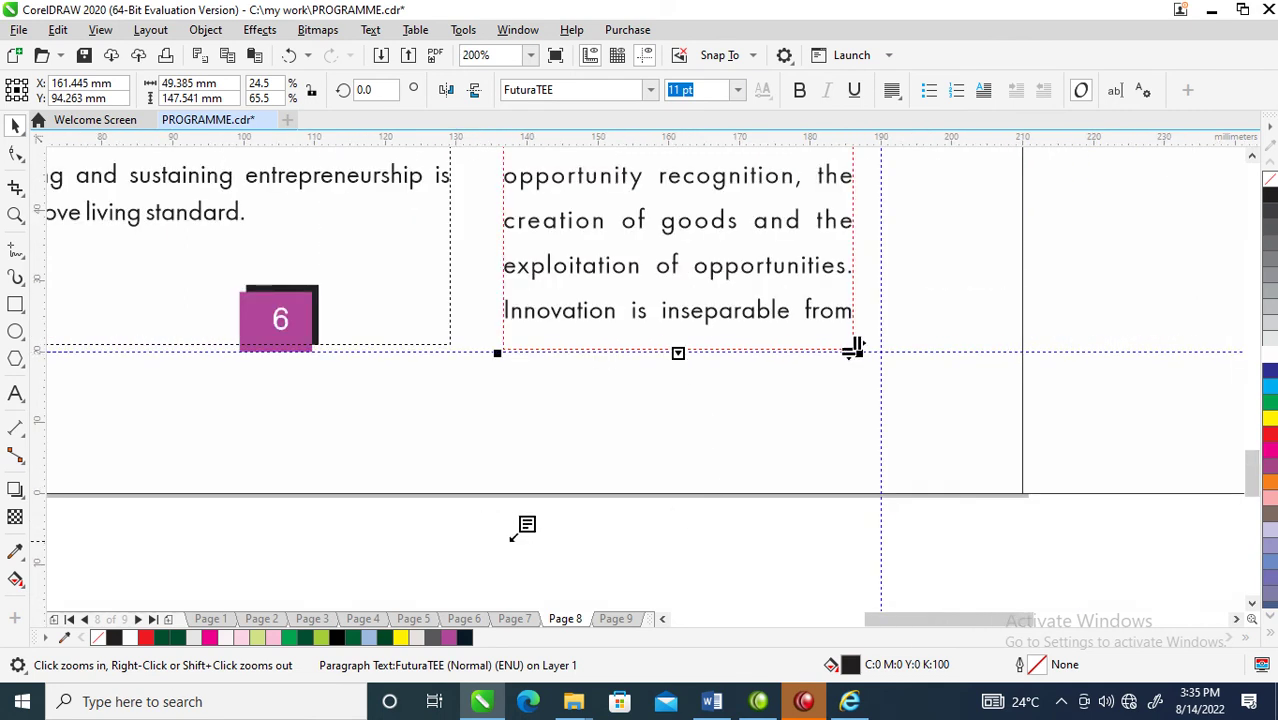
- Flow the Definition overflow text into a linked frame about 46 by 149 mm on the facing page, spanning the guidelines below the picture
left_click_drag(502, 532, 827, 600)
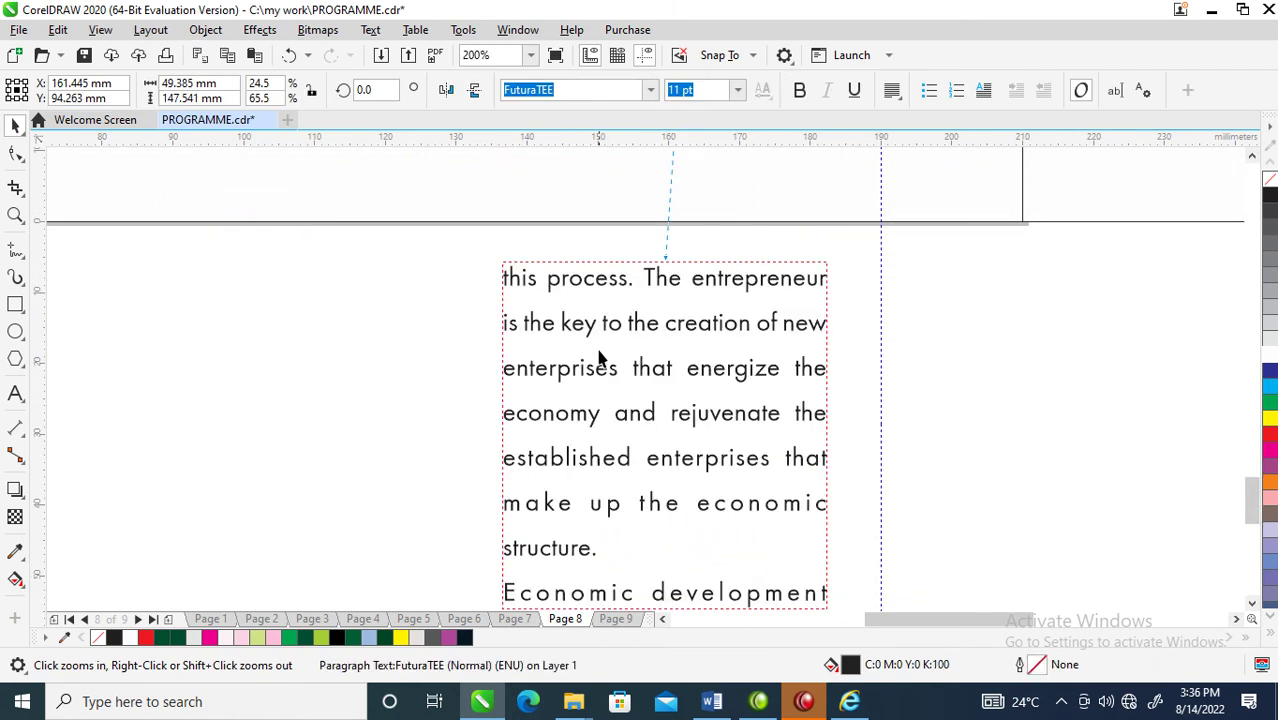
scroll(594, 383, "down", 4)
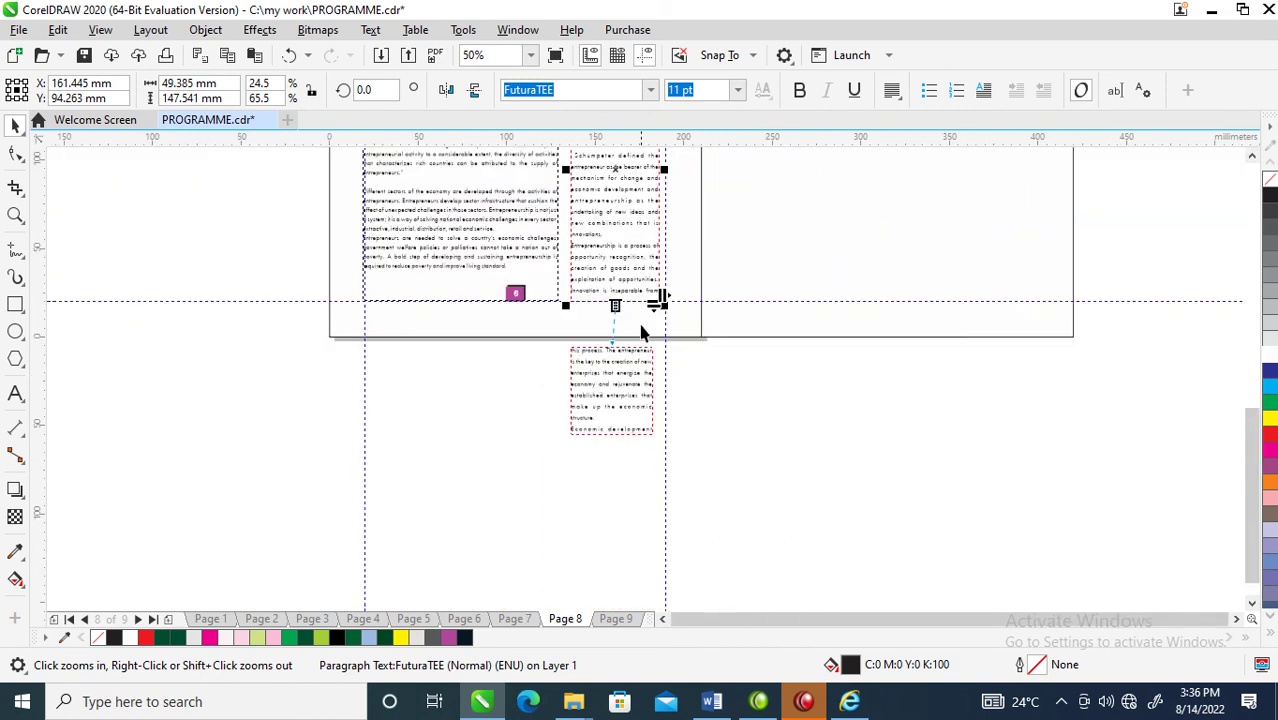
scroll(639, 340, "down", 1)
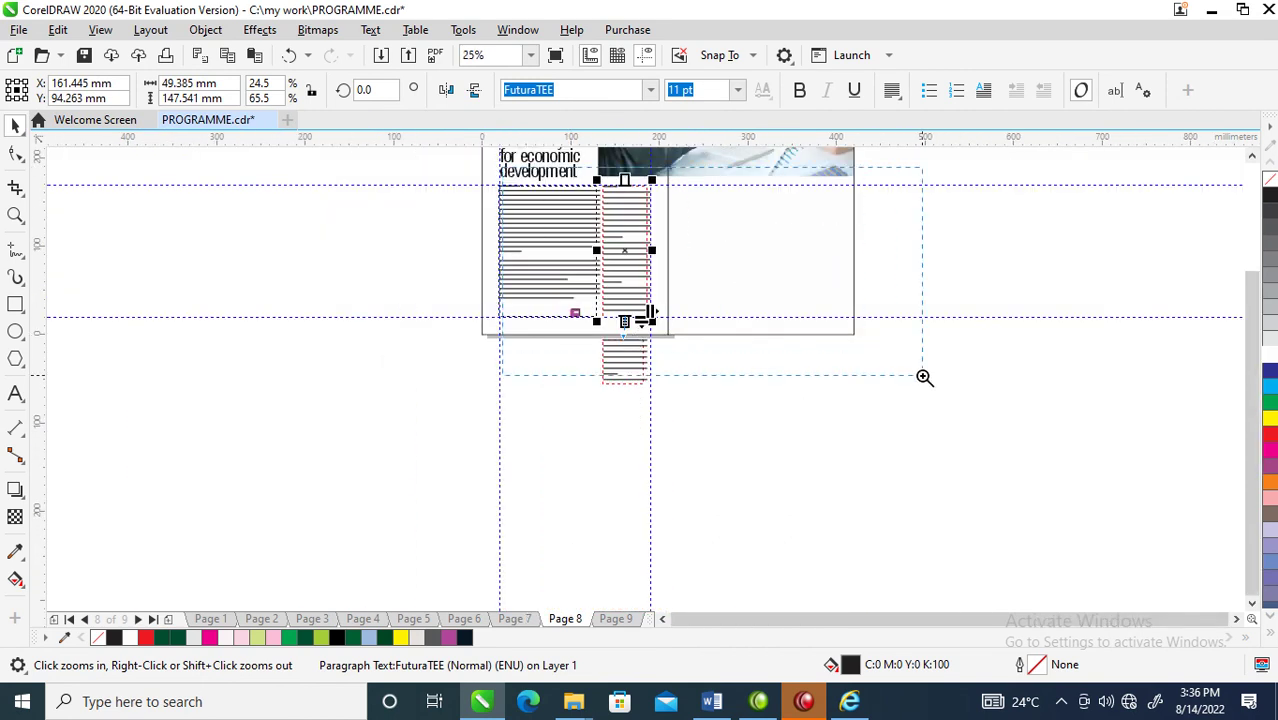
scroll(589, 436, "up", 2)
left_click_drag(491, 559, 665, 218)
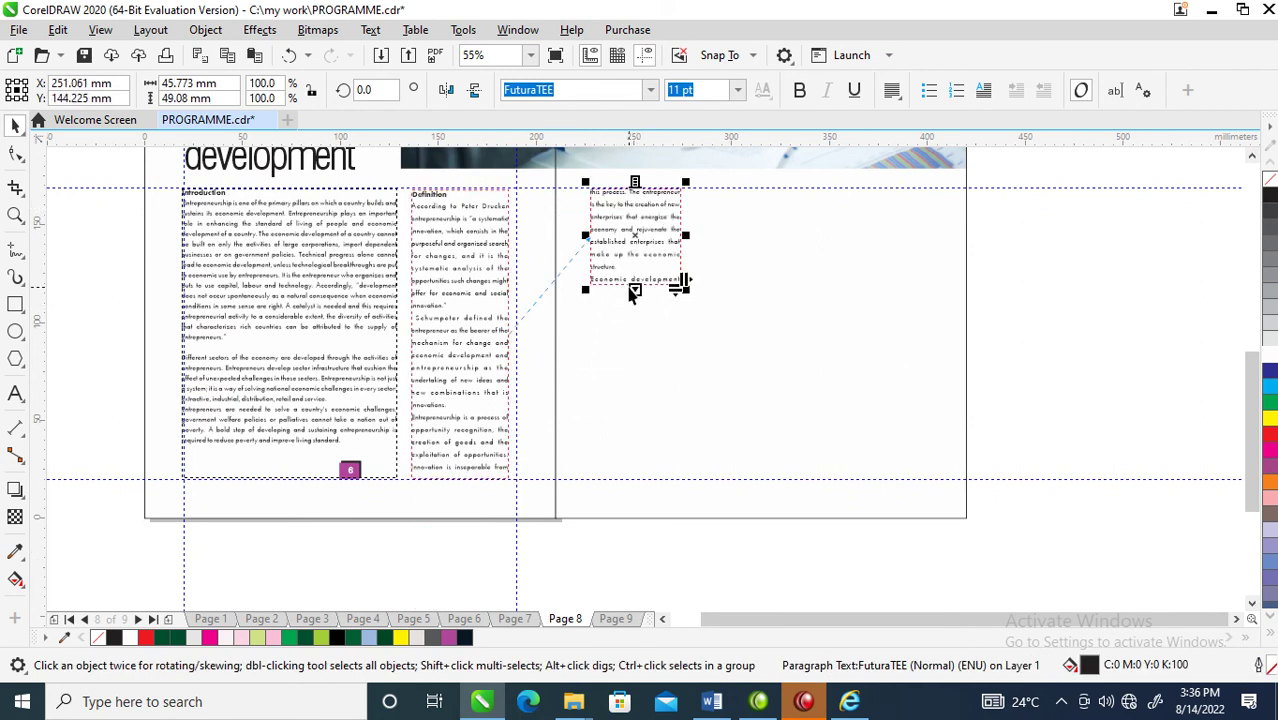
left_click_drag(635, 290, 658, 487)
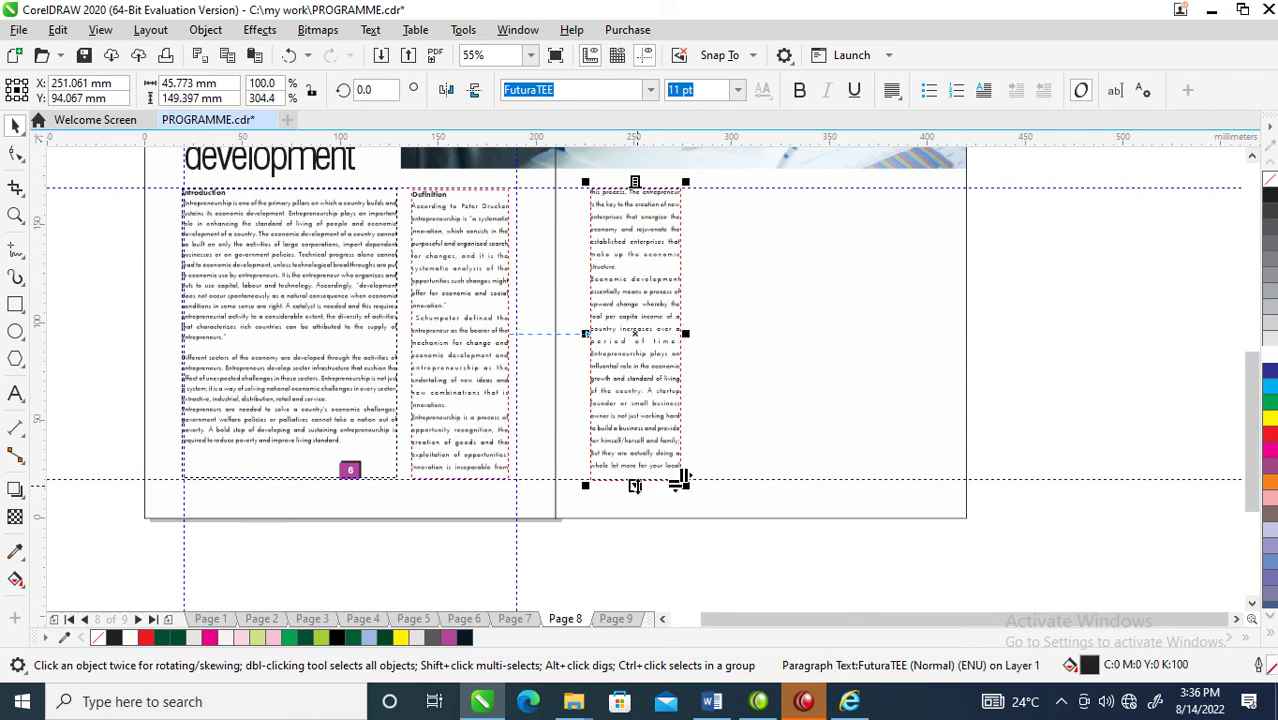
- Continue the overflow text in another linked frame about 64 by 167 mm, left-aligned with the facing page's first column
left_click(635, 487)
left_click_drag(990, 215, 1118, 541)
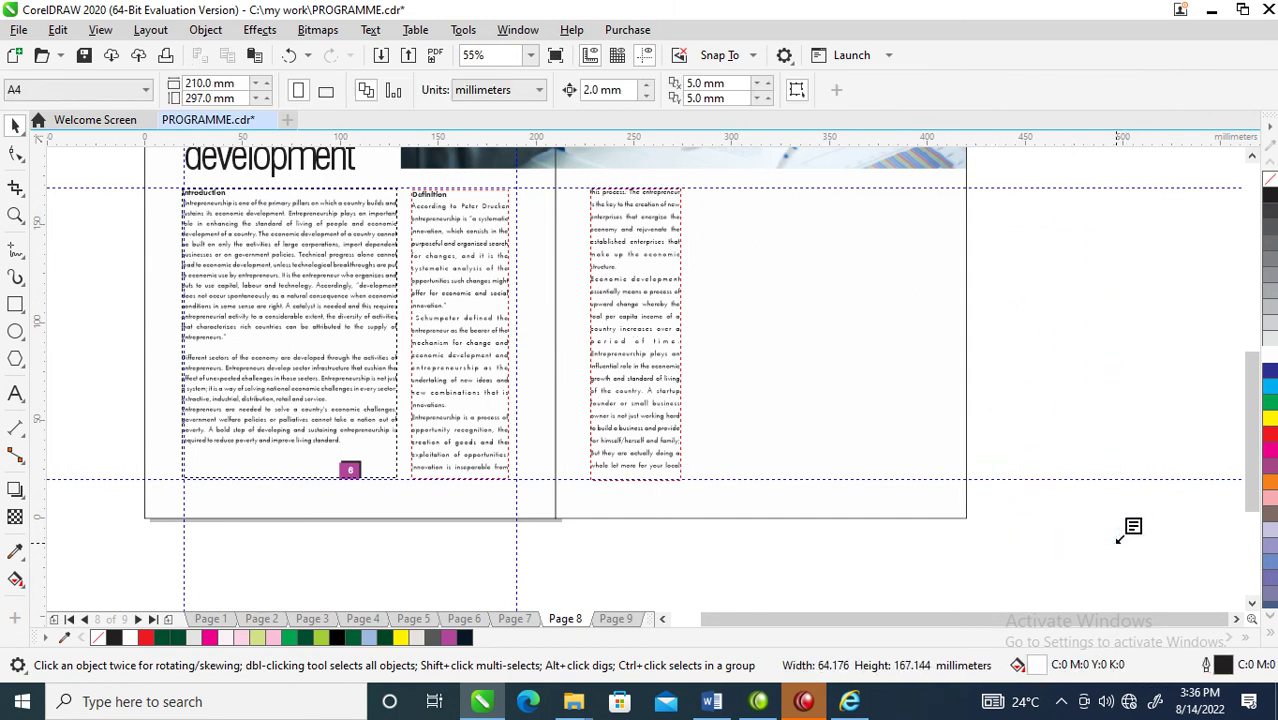
key("ctrl+z")
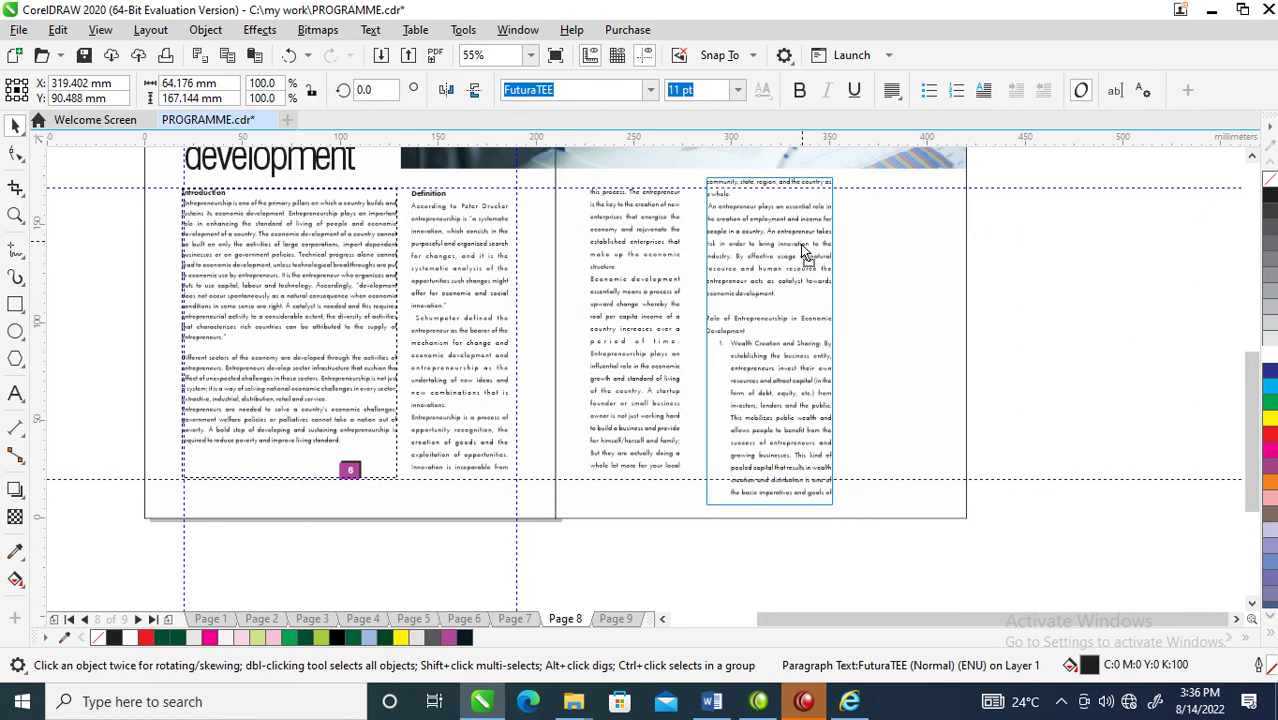
left_click(630, 288, "shift")
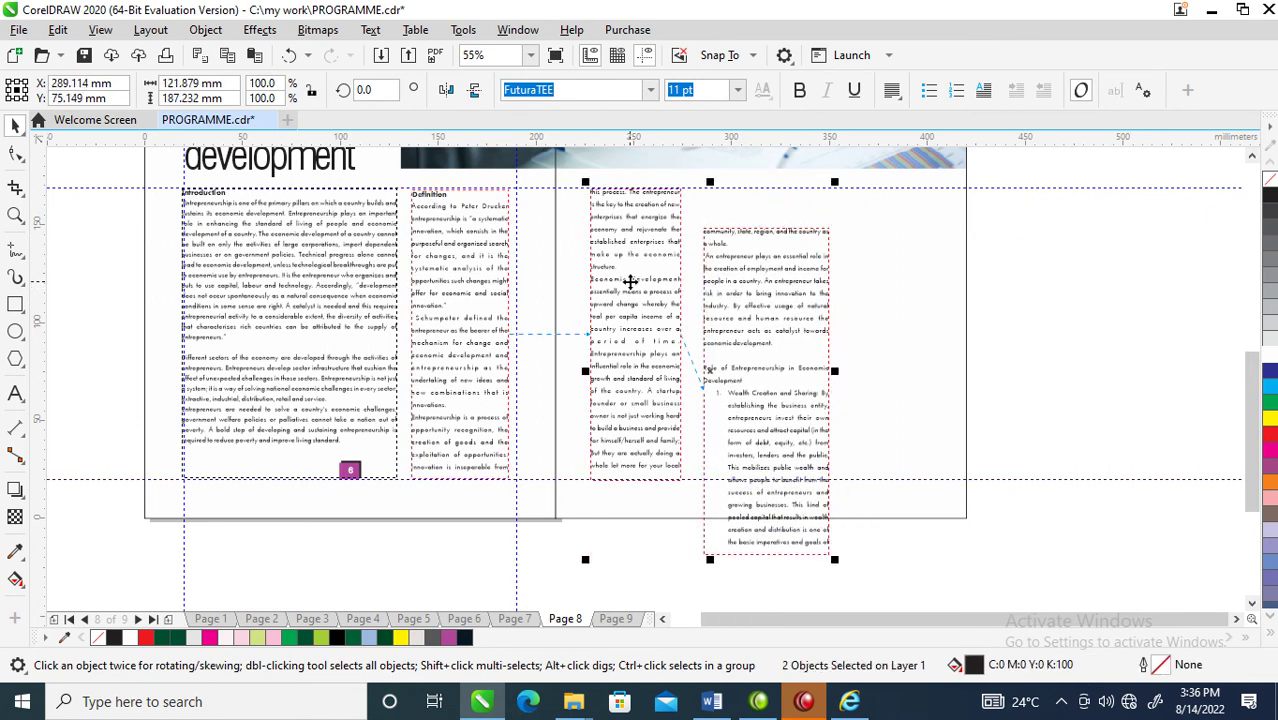
key("l")
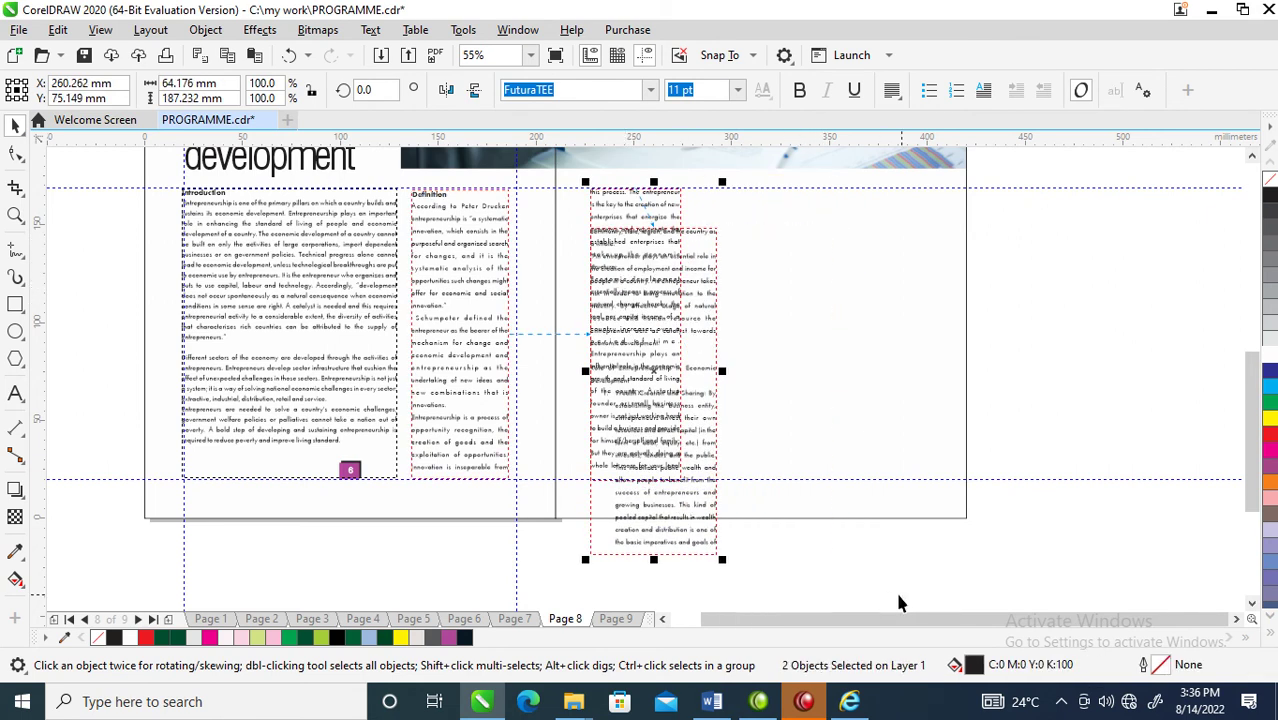
- Narrow the second text frame to the first column's width, about 46 mm, and place it beside that column
left_click(1070, 414)
left_click(697, 293)
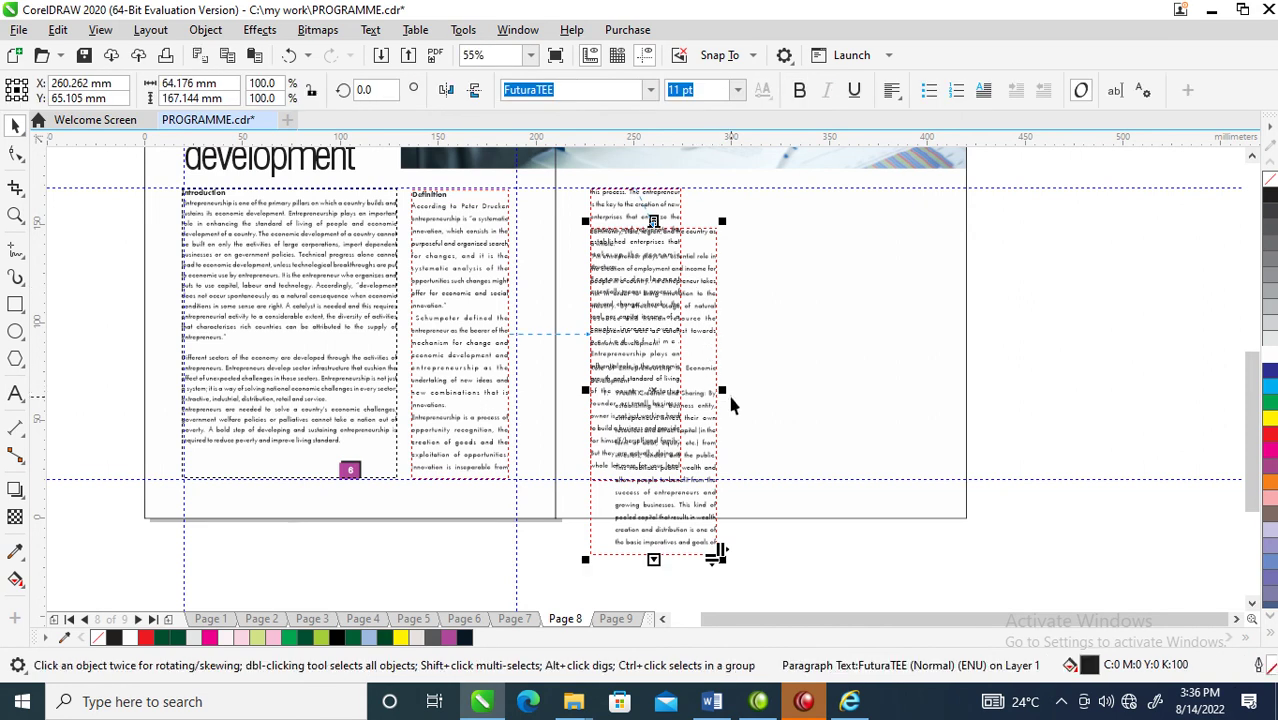
left_click_drag(726, 388, 692, 402)
left_click_drag(636, 354, 741, 363)
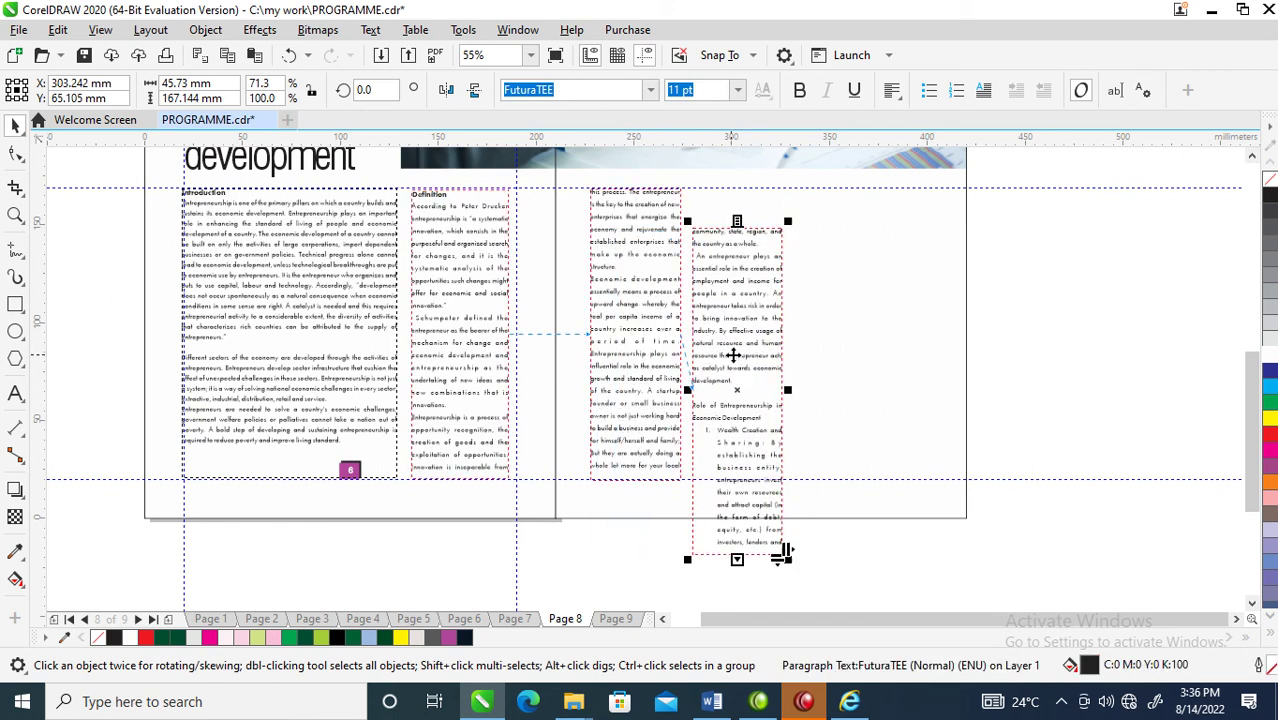
- Top-align the second column with the first and shorten it to the lower margin guideline, about 148 mm high
left_click(663, 222, "shift")
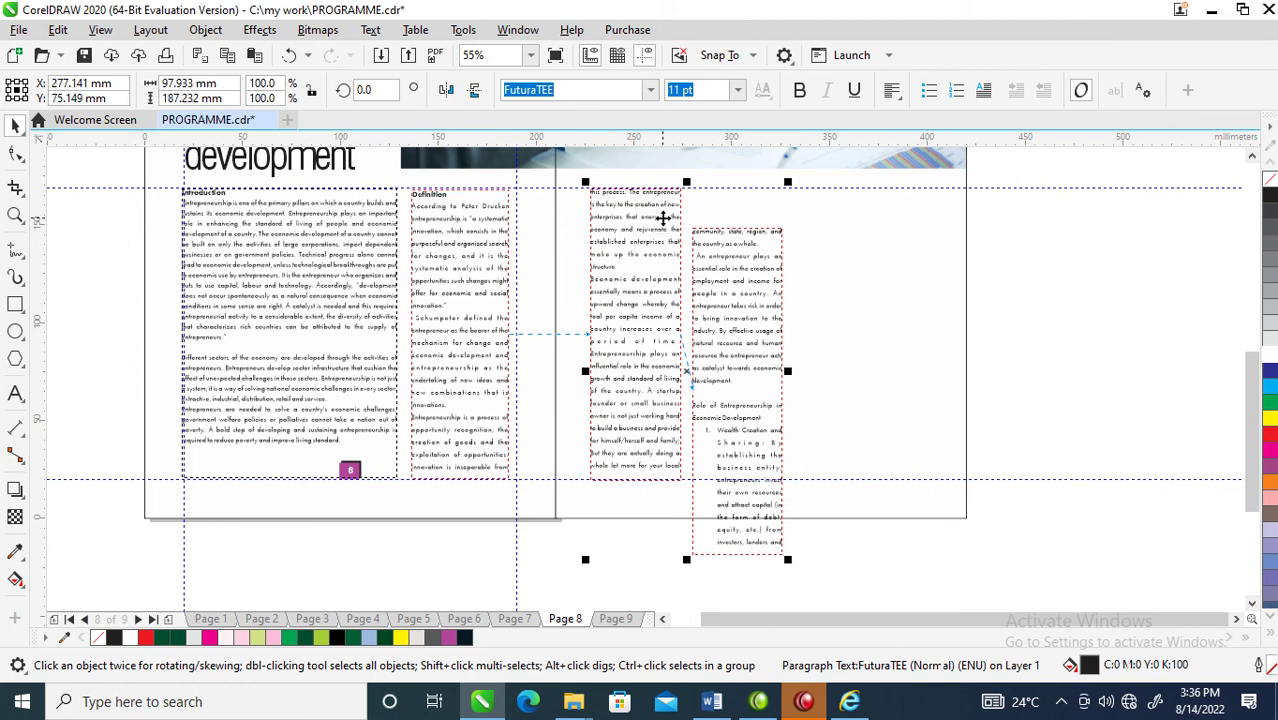
key("t")
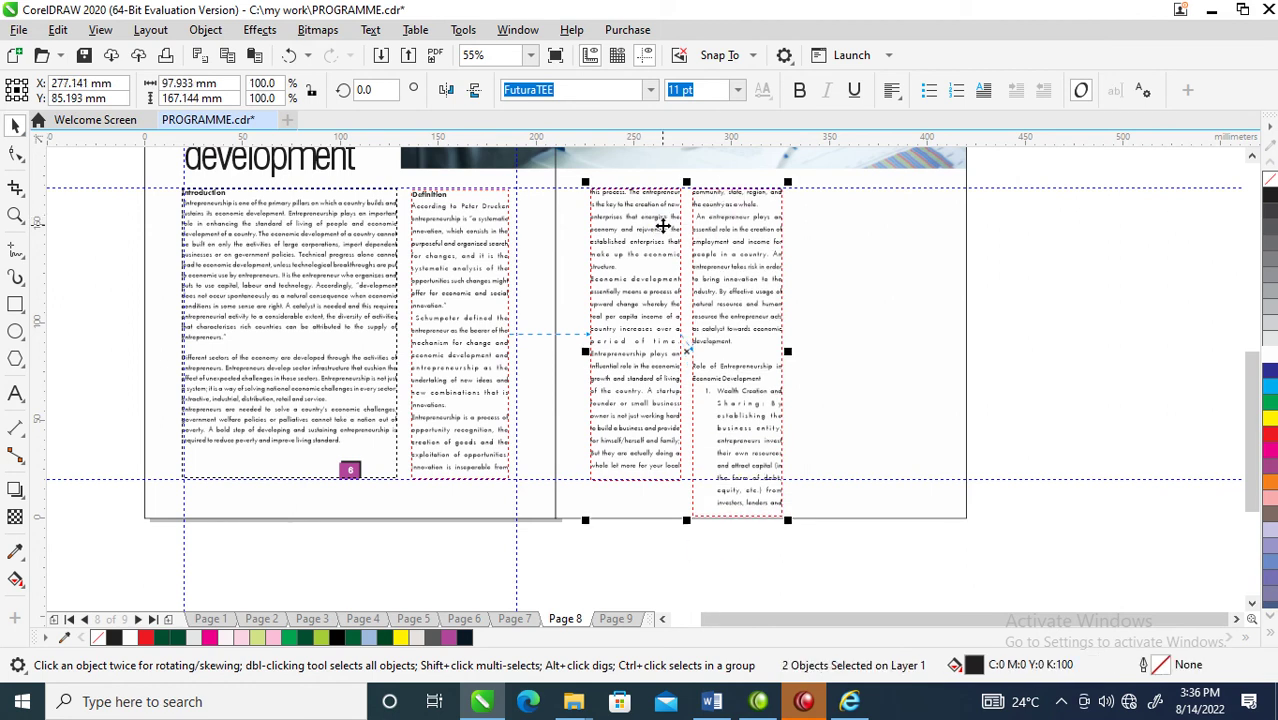
left_click(1070, 380)
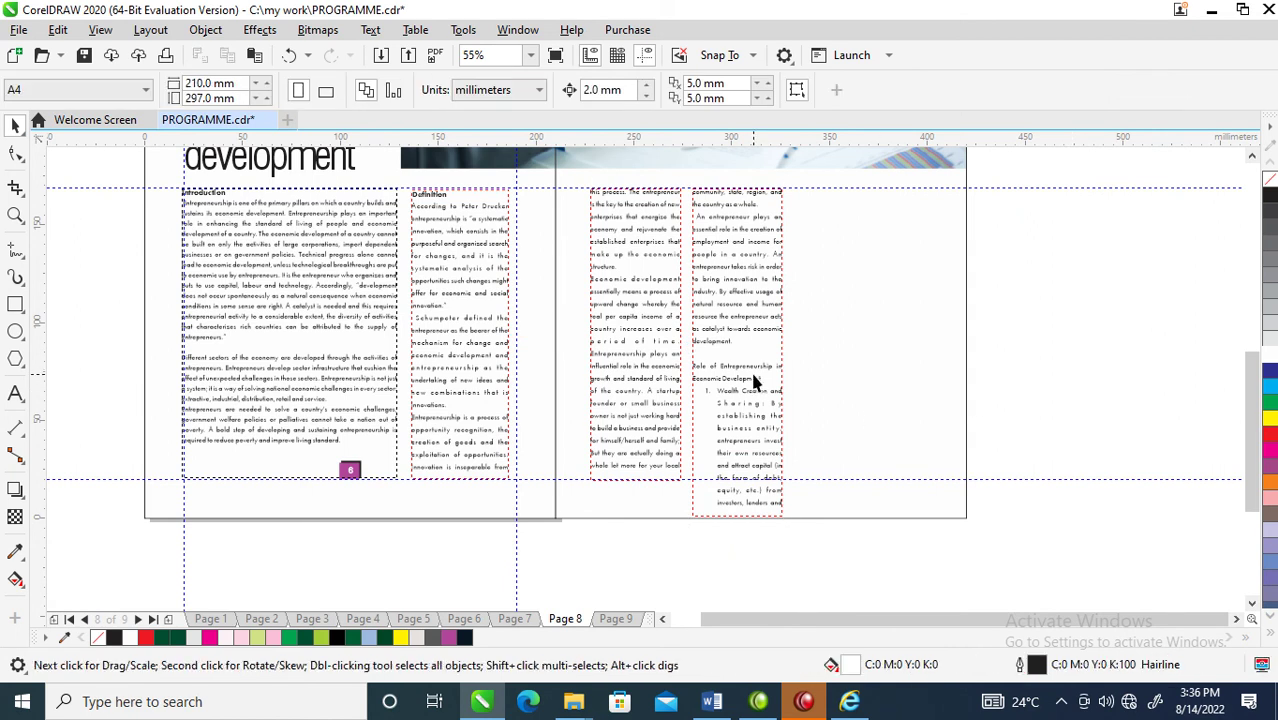
left_click(756, 378)
mouse_move(737, 521)
left_mouse_down()
mouse_move(742, 486)
mouse_move(742, 497)
left_mouse_up()
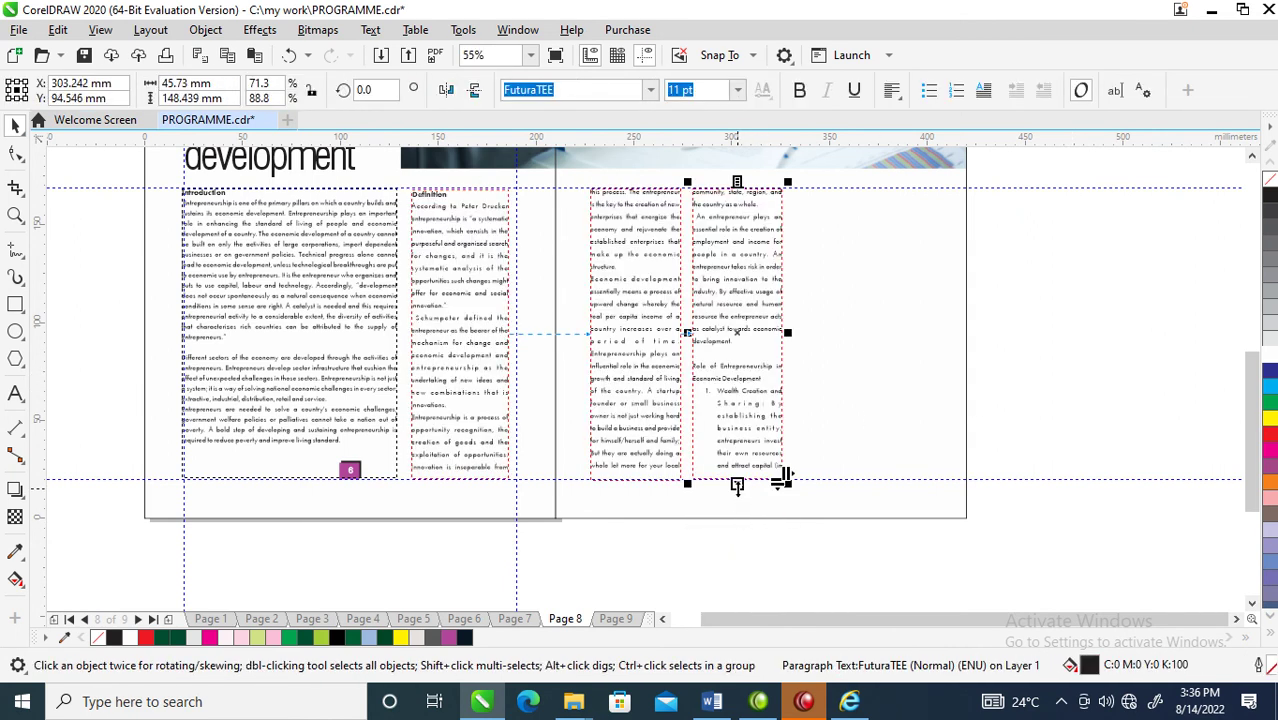
- Continue the second column's overflow text in a linked frame about 64 by 156 mm, left-aligned with that column
left_click_drag(993, 235, 1123, 544)
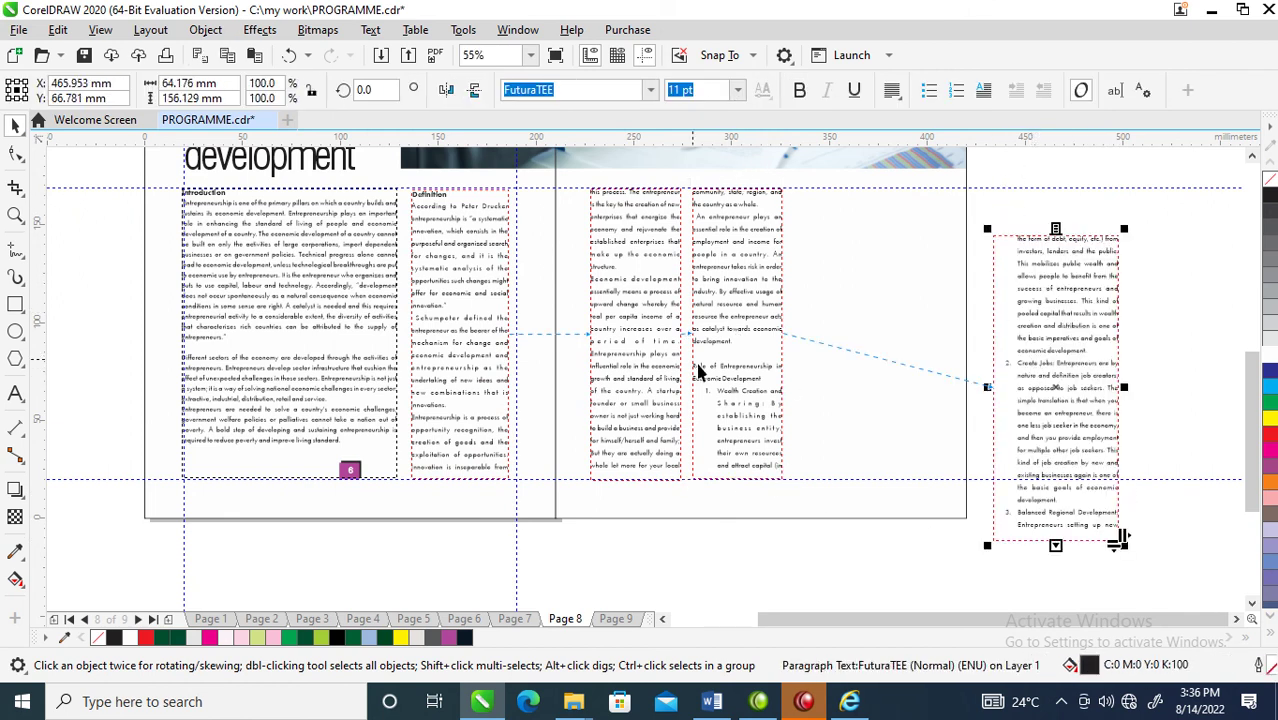
left_click(726, 325, "shift")
key("l")
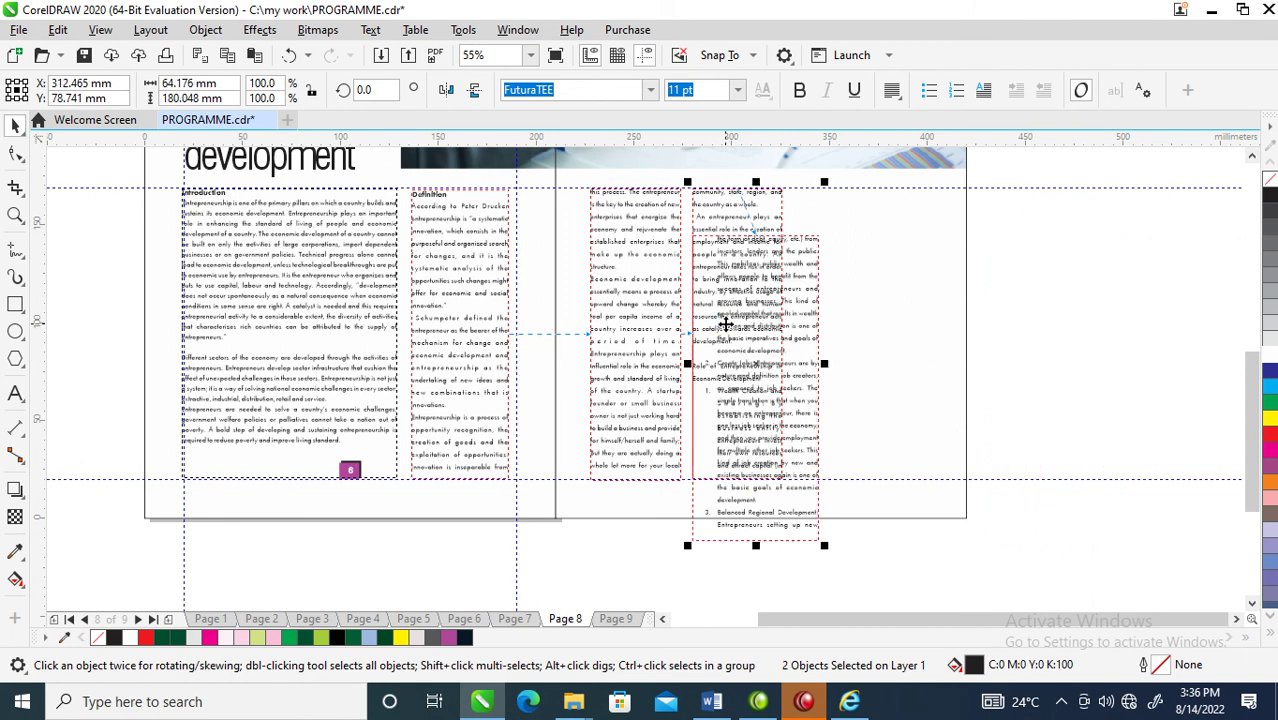
- Narrow the third text frame to the second column's width, about 46 mm, and move it to the outer side of that column
left_click(1047, 305)
left_click(815, 318)
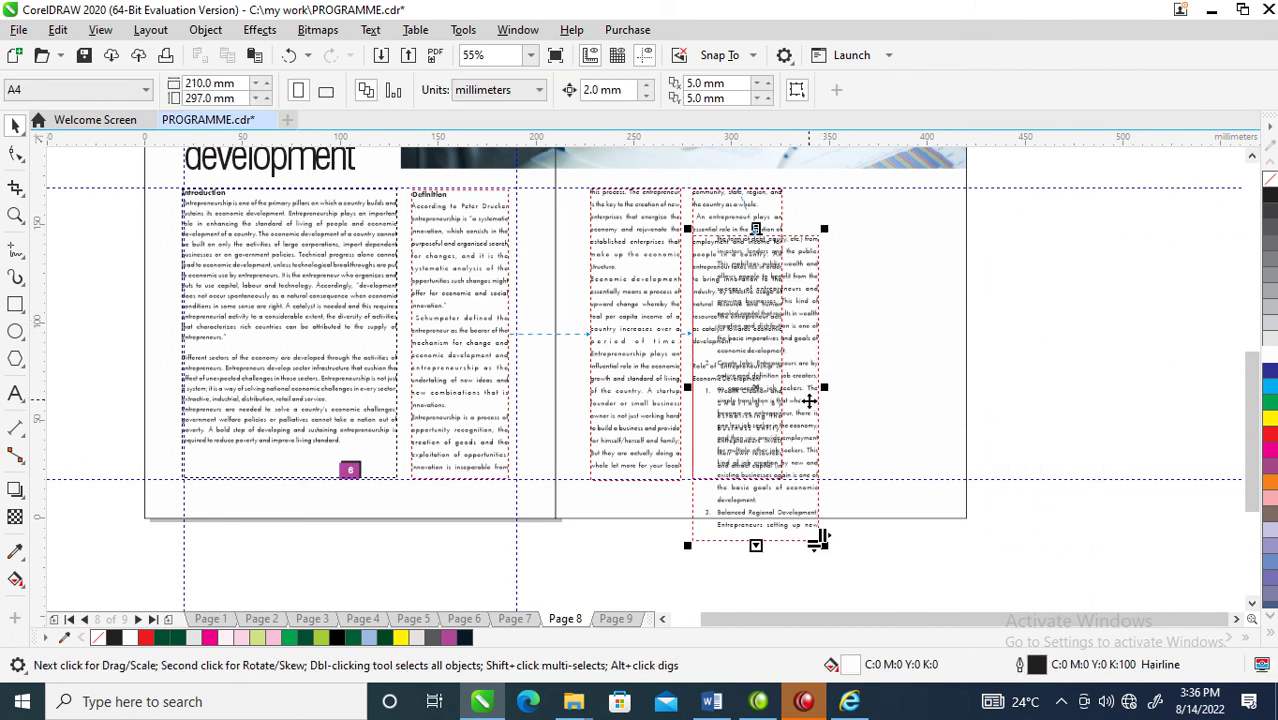
left_click_drag(826, 386, 788, 391)
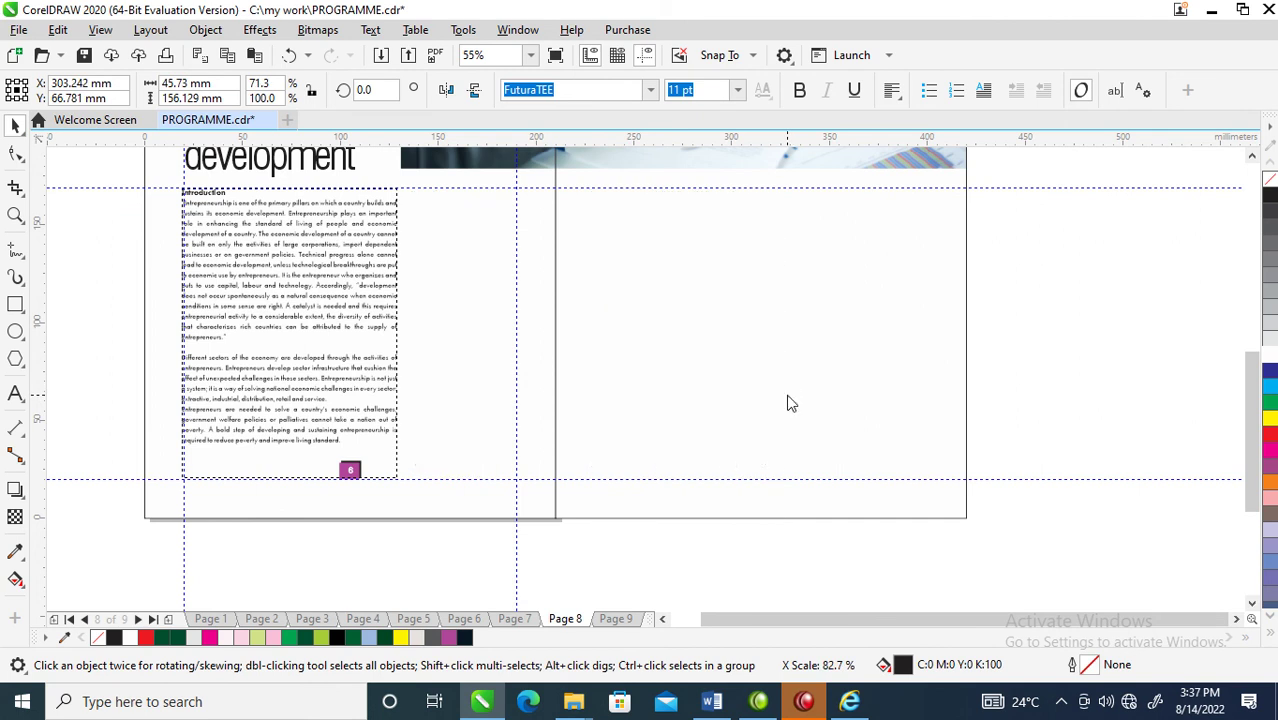
left_click_drag(755, 341, 832, 338)
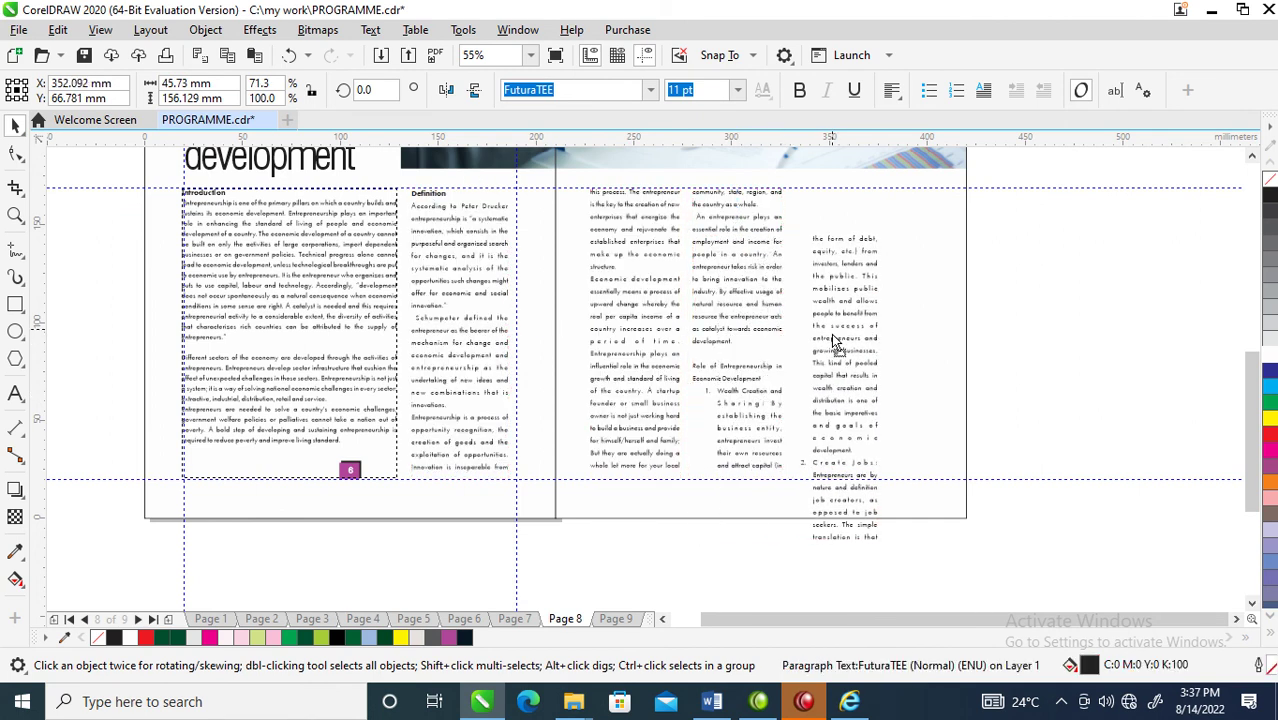
- Top-align the third column with the second column and shift it slightly further toward the page's outer edge
left_click(728, 257, "shift")
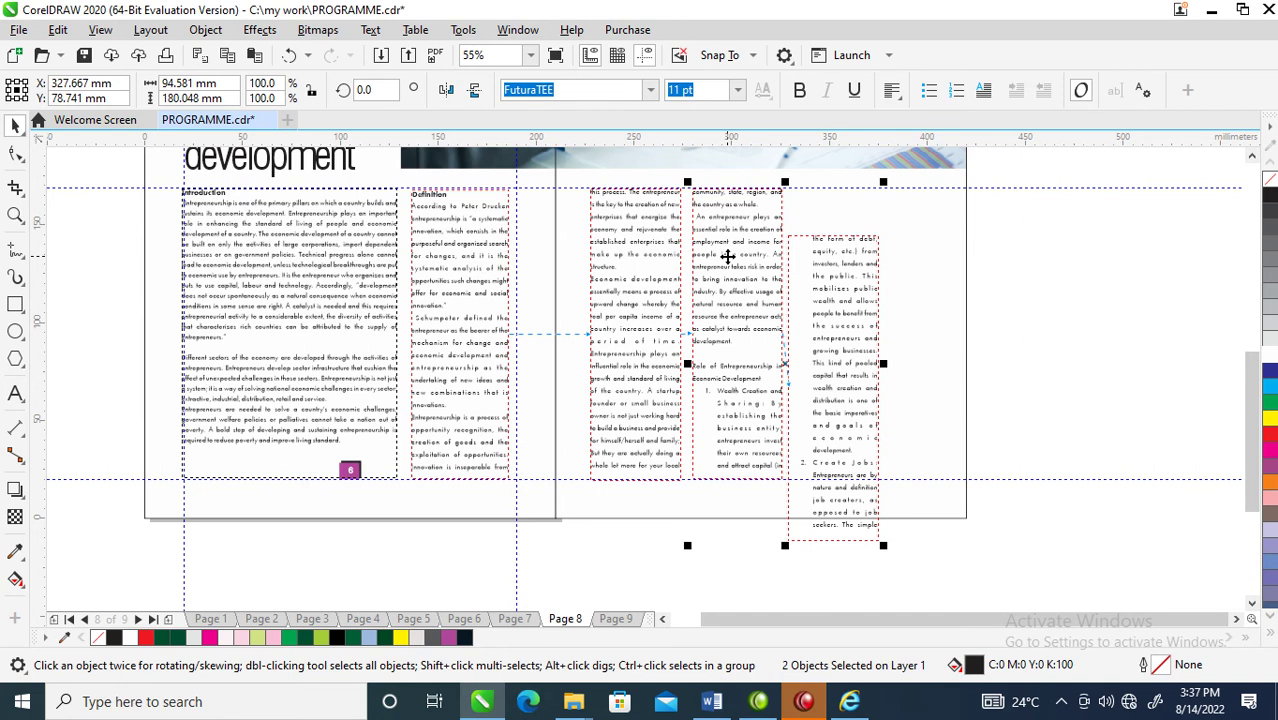
key("t")
left_click(992, 292)
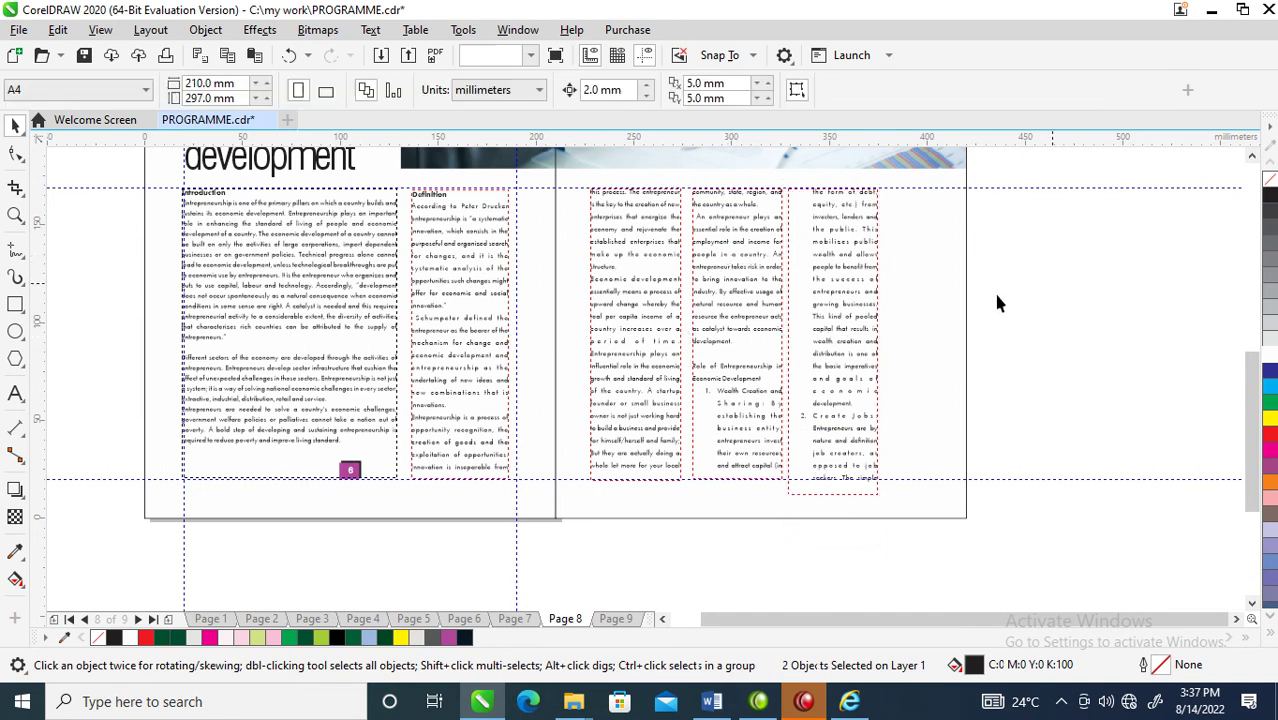
left_click(862, 314)
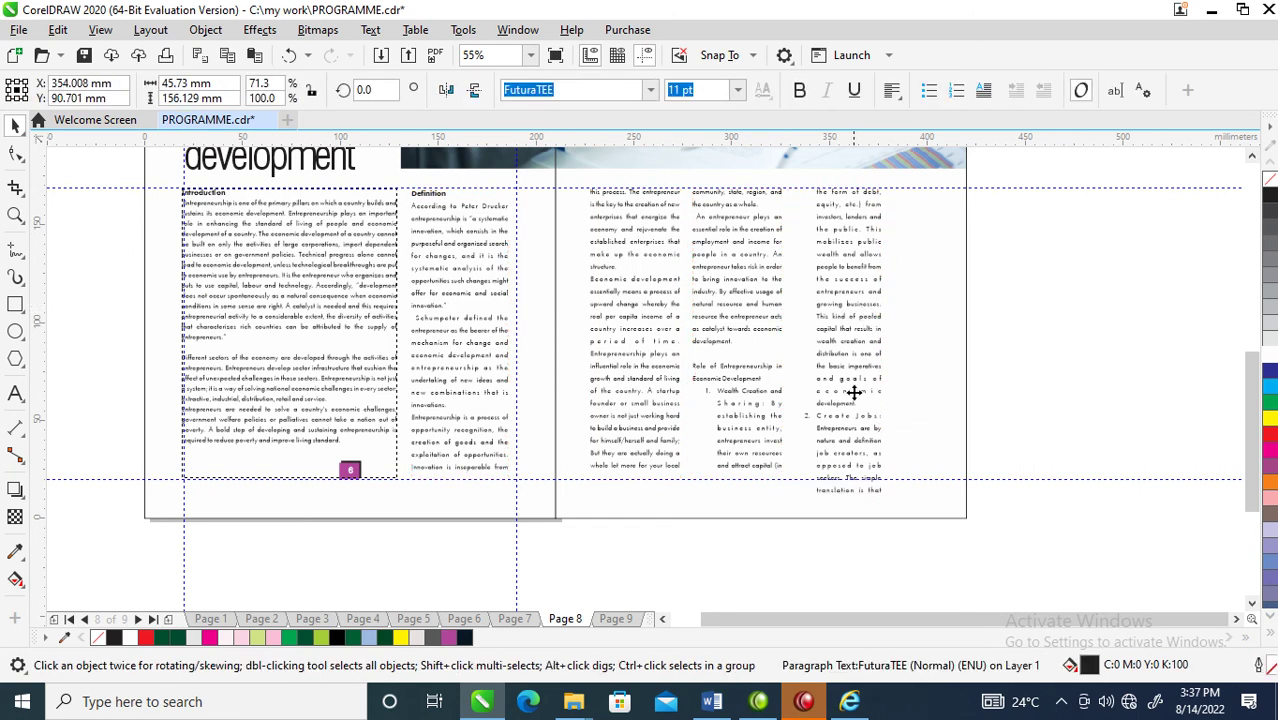
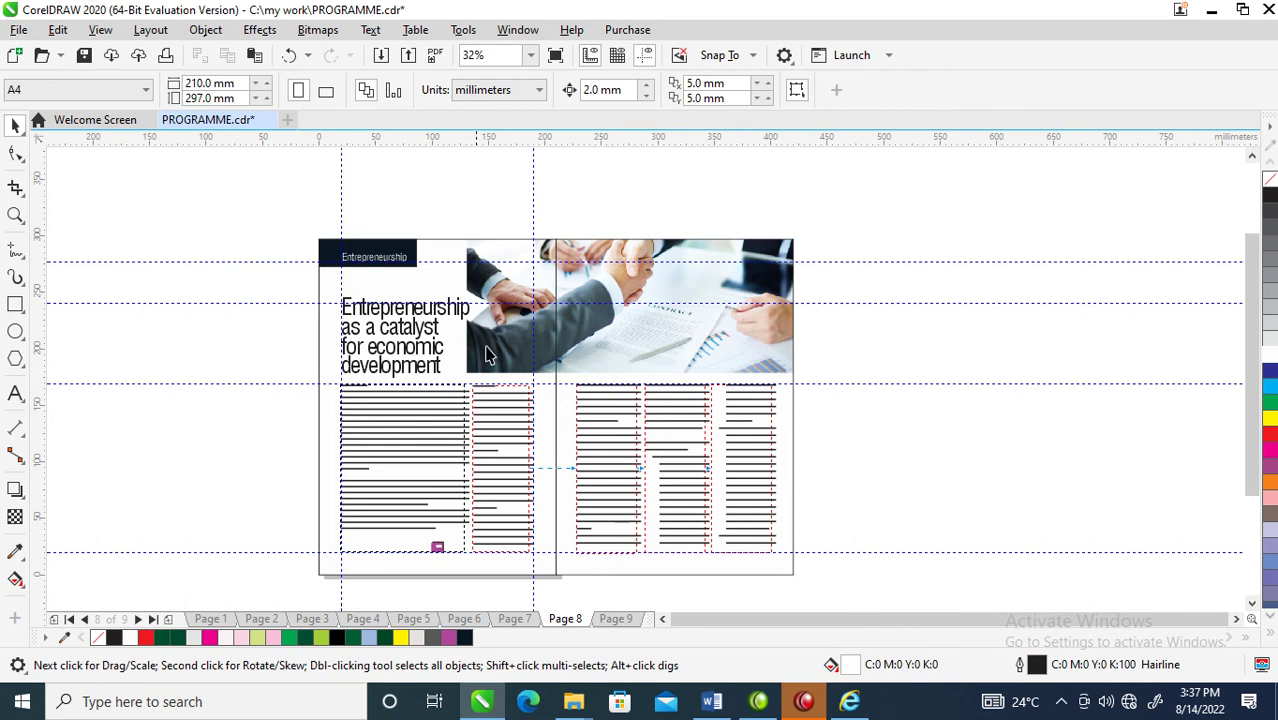
- Ungroup the two-object PowerClip group that spans both pages of the spread
left_click_drag(300, 214, 1102, 597)
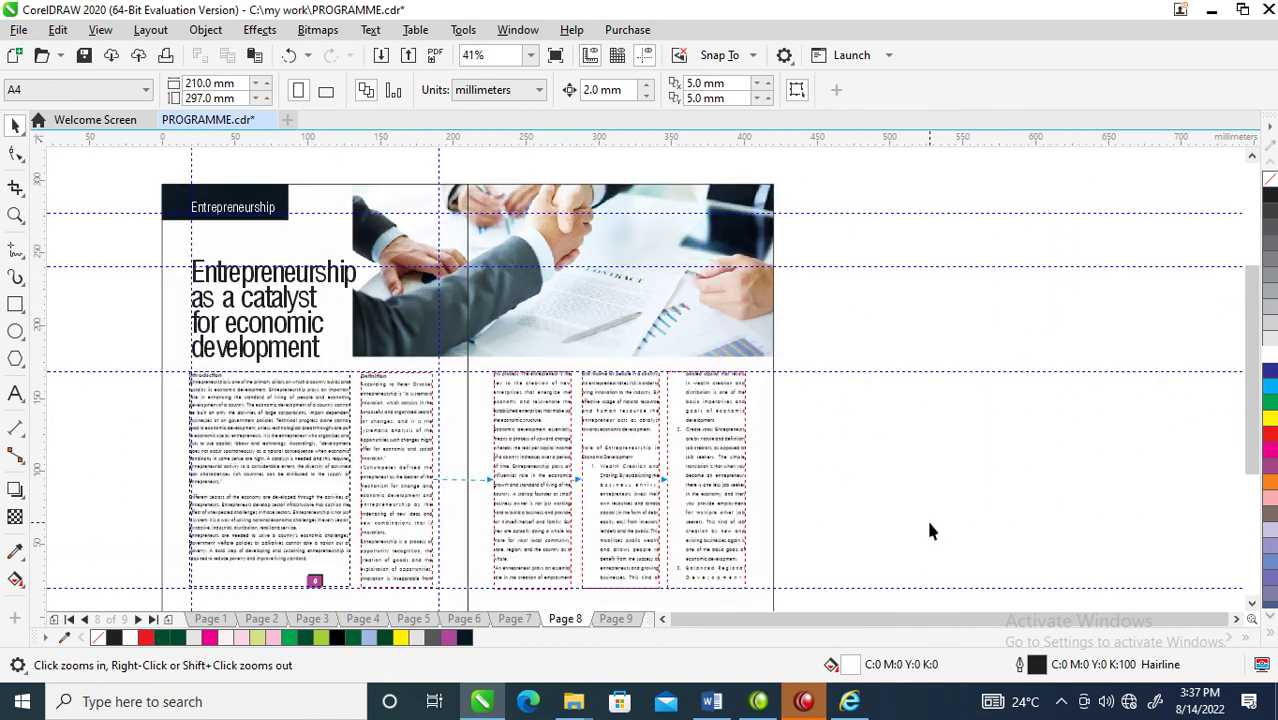
key("space")
left_click(325, 210)
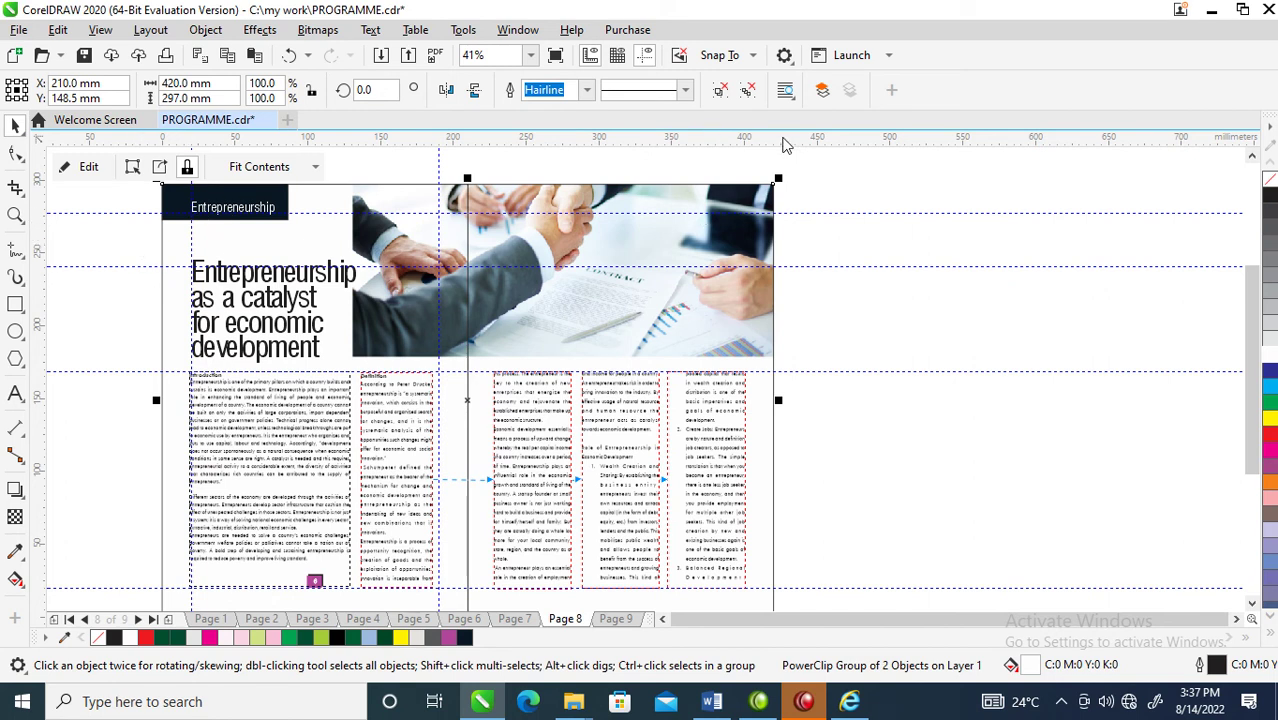
left_click(720, 90)
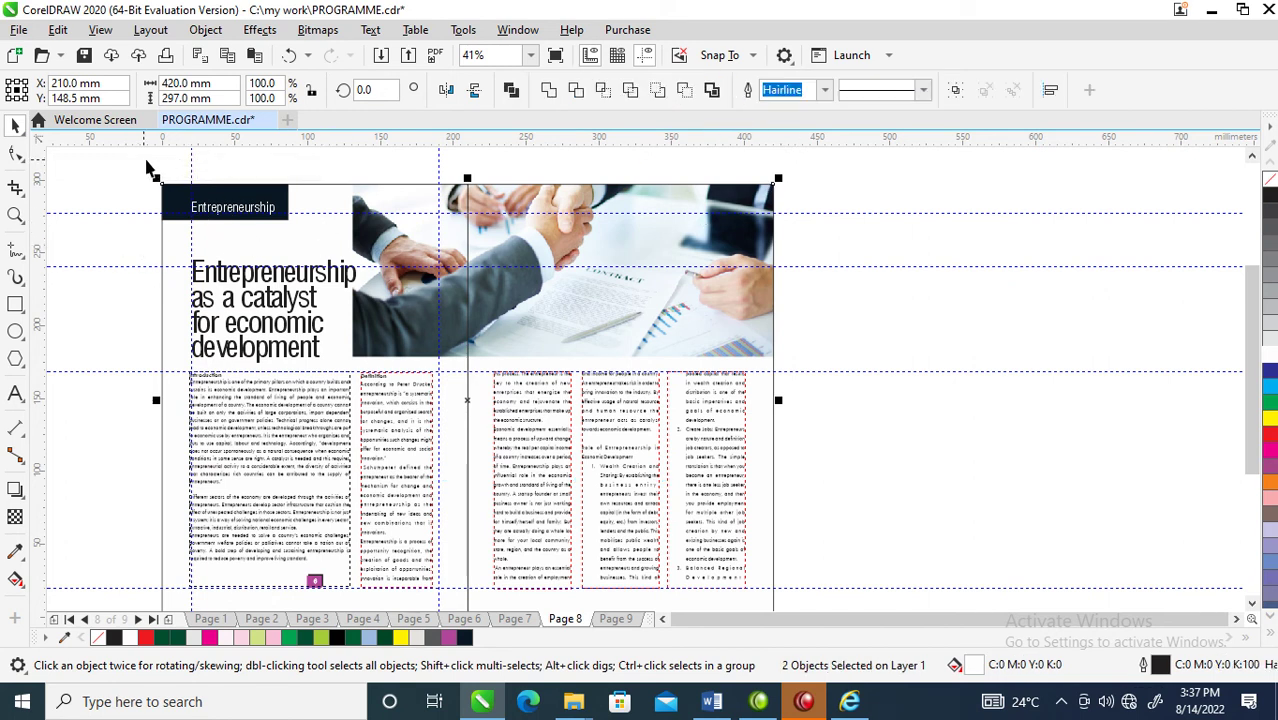
- Duplicate the spread's first page with its contents to the empty area beside the spread, and delete the copy's body columns and headline
left_click_drag(130, 170, 478, 570)
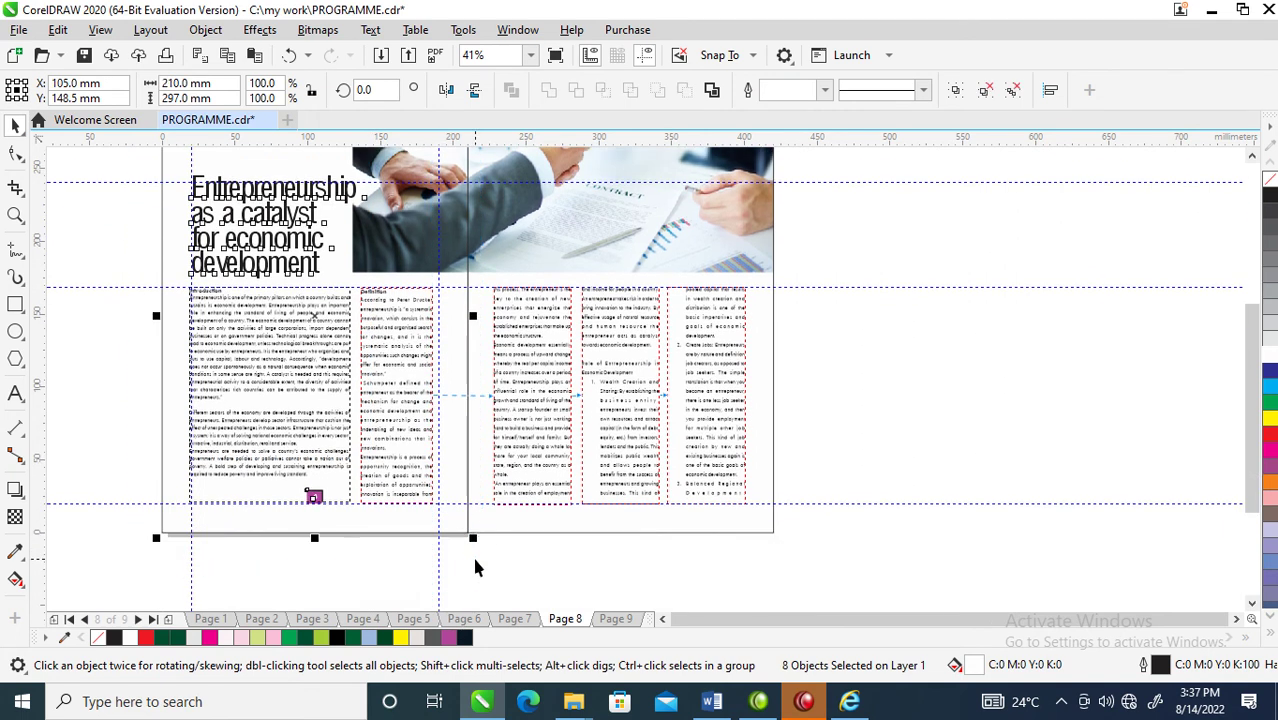
left_click_drag(465, 419, 1068, 397)
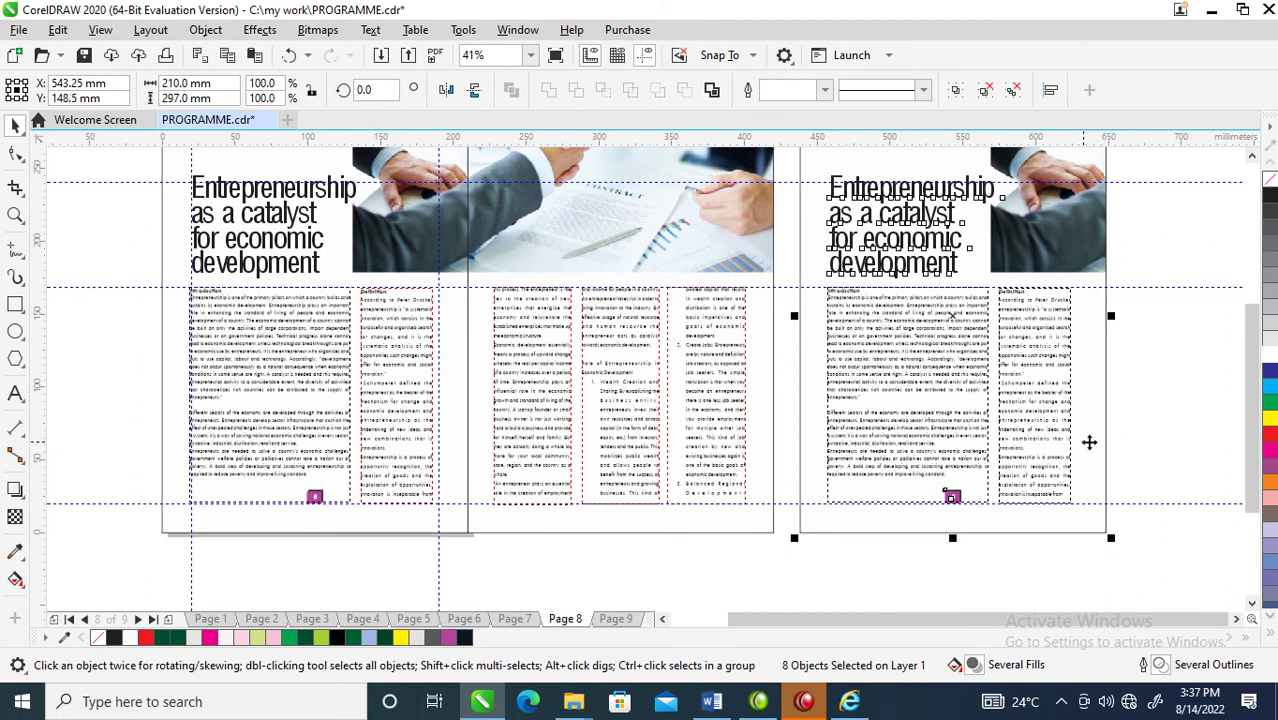
left_click_drag(1150, 232, 804, 520)
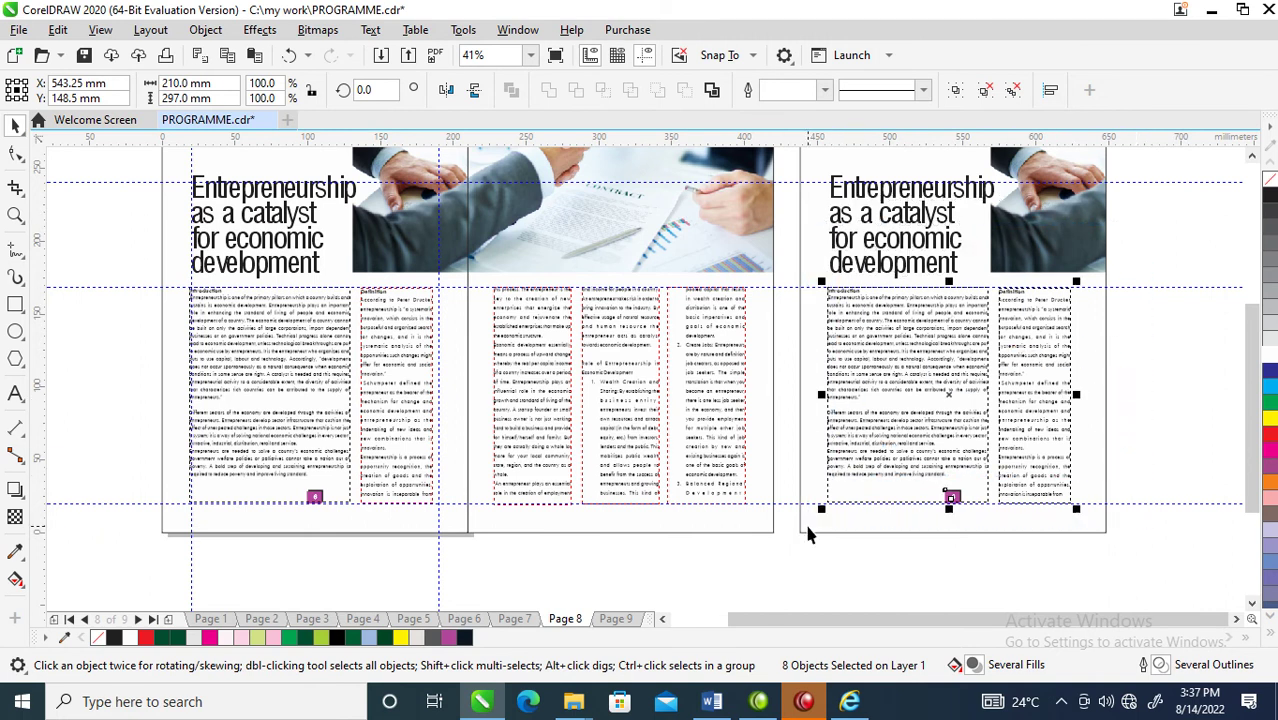
key("Delete")
left_click_drag(1158, 158, 808, 334)
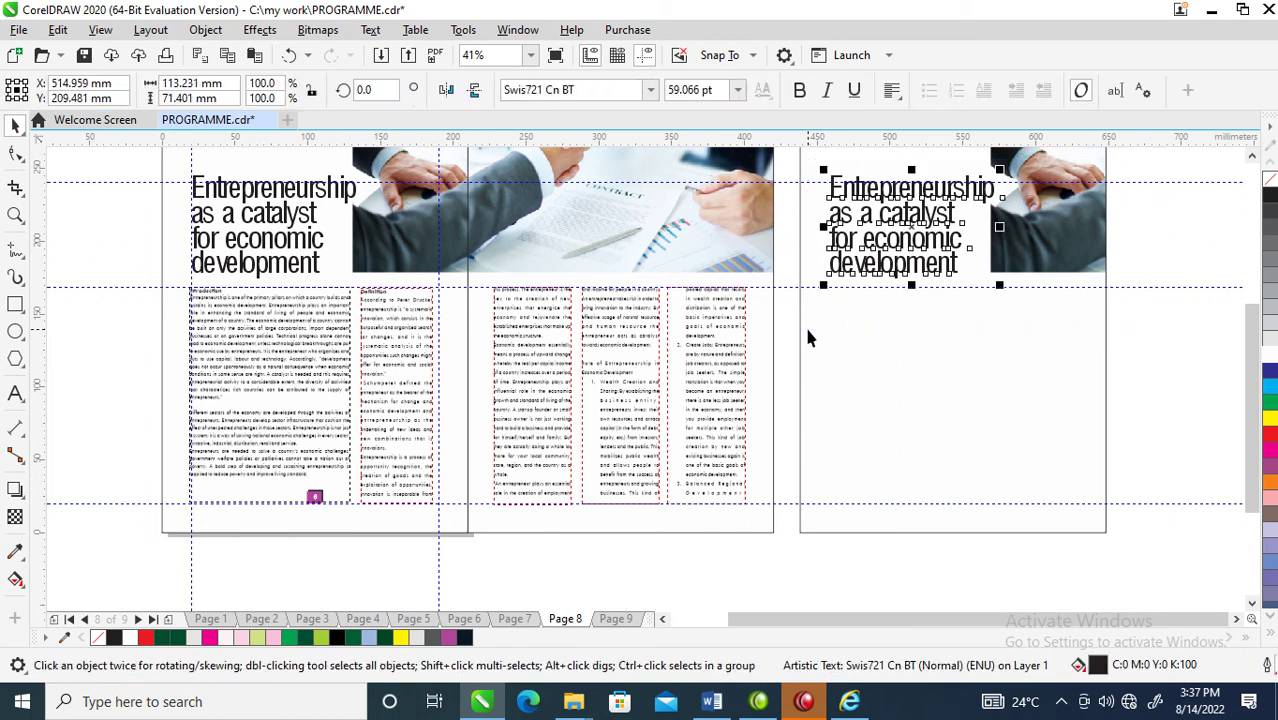
key("Delete")
- Extract the contents of the duplicated page's PowerClip and delete the extracted handshake photo
left_click(1030, 215)
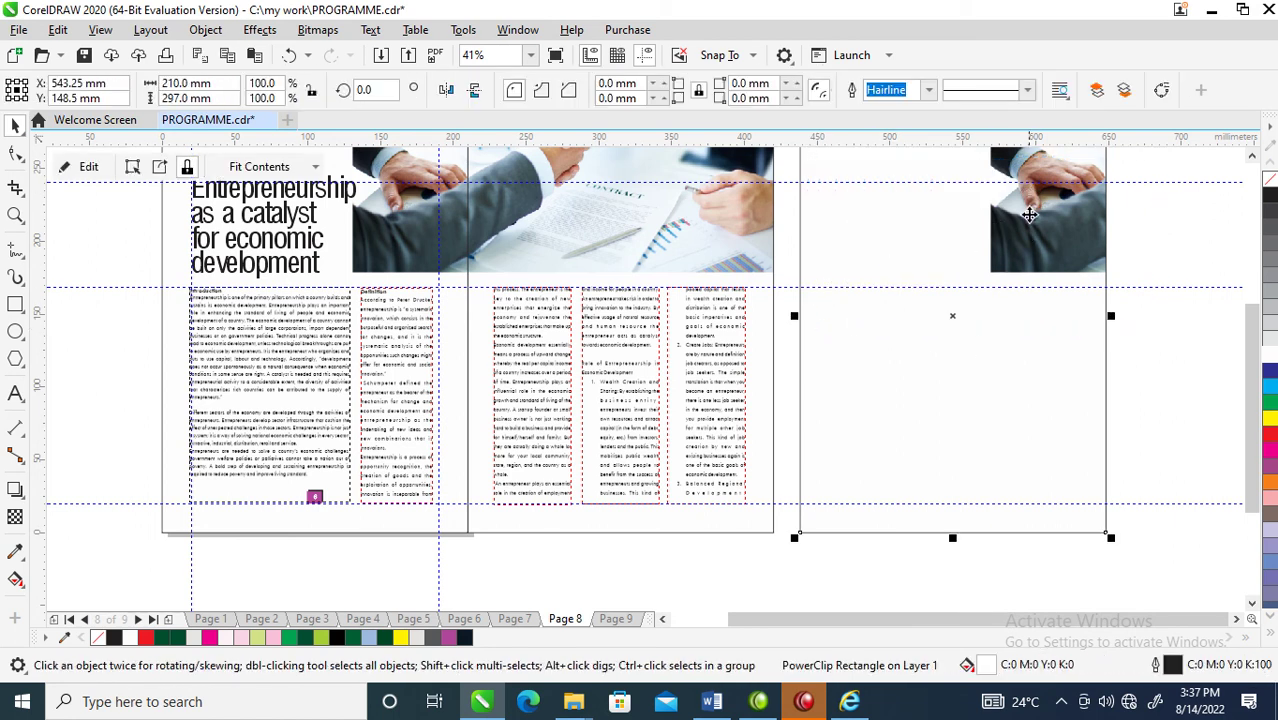
right_click(1033, 213)
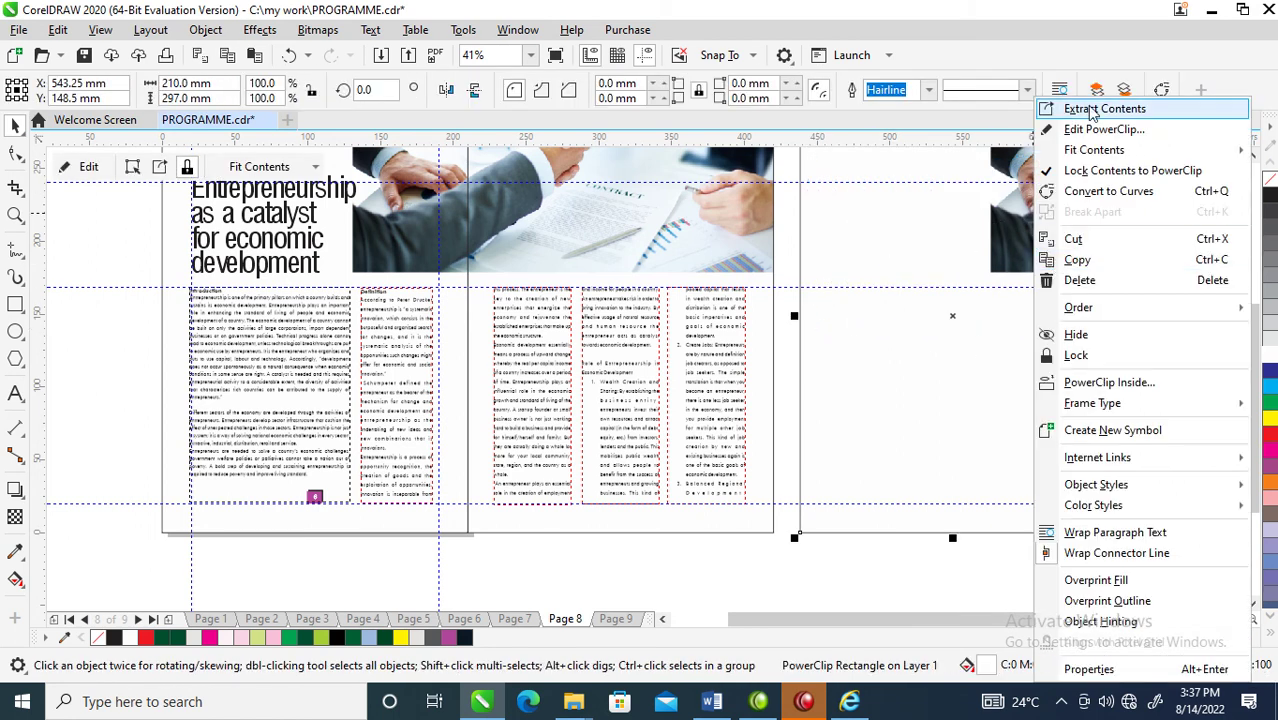
left_click(1086, 108)
key("Delete")
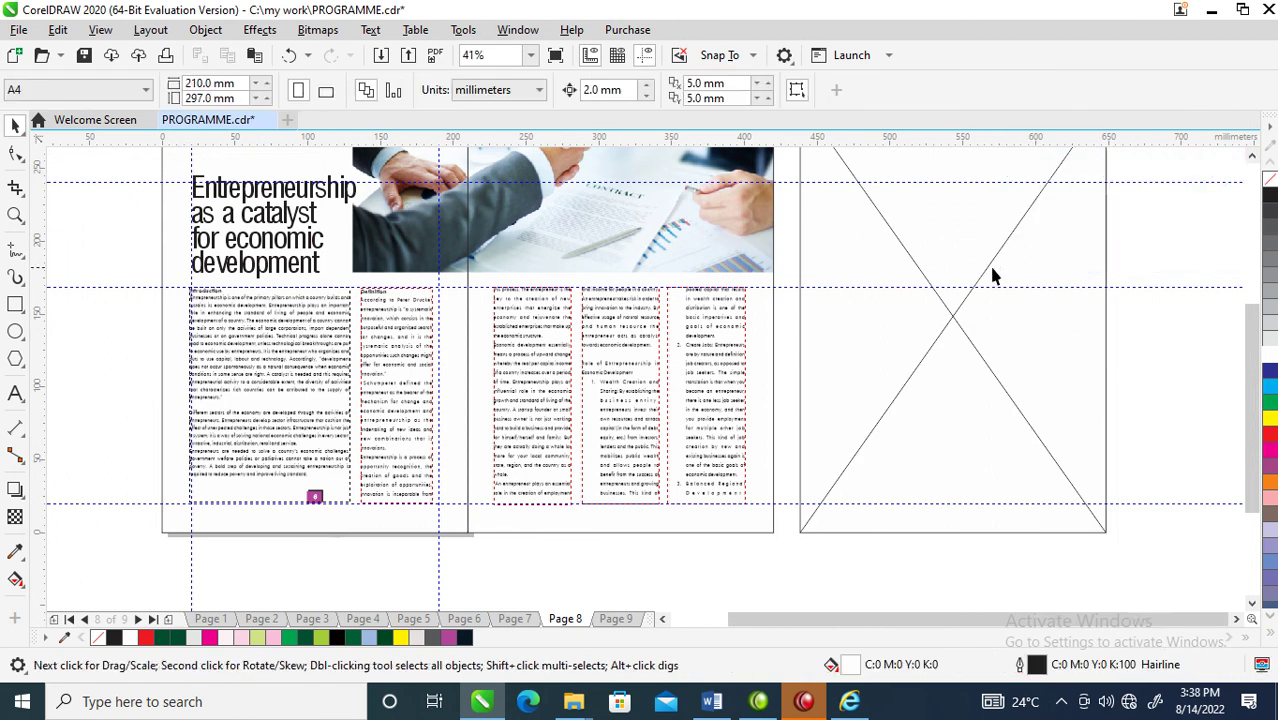
- Remove the empty PowerClip frame from the duplicated page so it becomes a plain rectangle
scroll(935, 292, "down", 5)
key("z")
left_click_drag(672, 201, 1015, 366)
key("space")
right_click(910, 405)
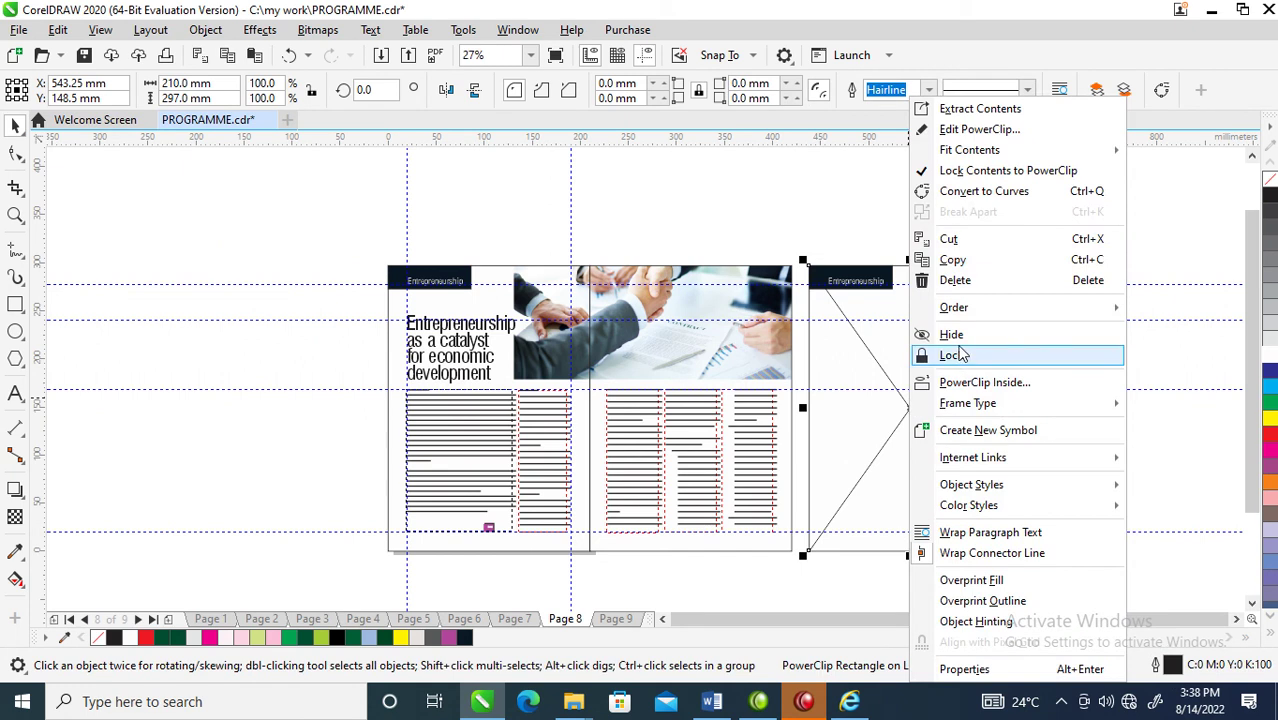
mouse_move(988, 409)
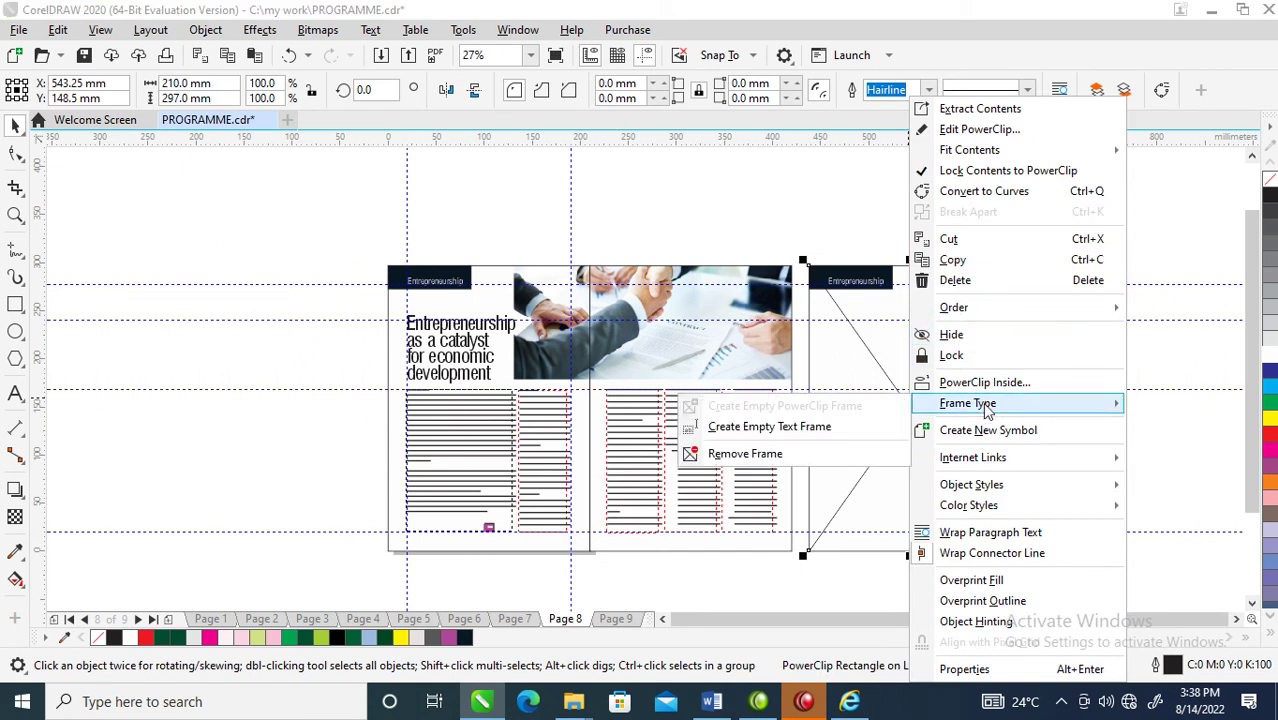
left_click(752, 462)
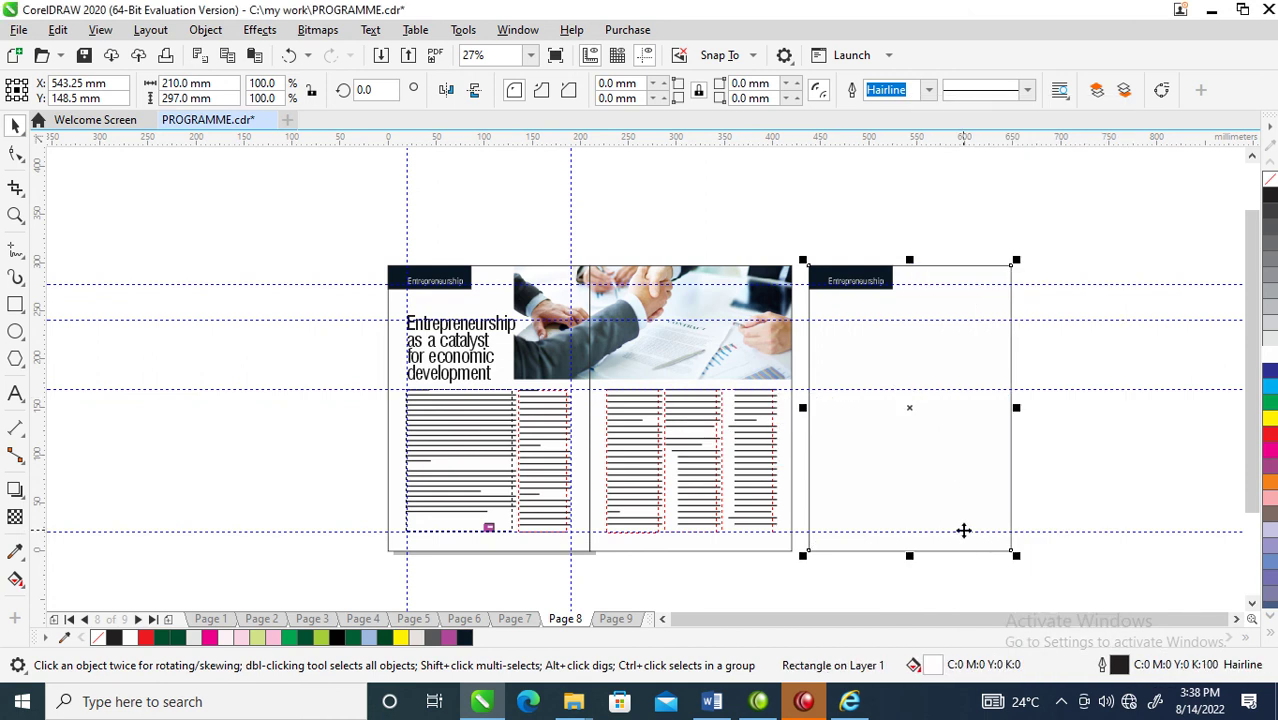
- Continue the spread's last column overflow in a linked text frame about 81 by 249 mm, drawn outside the new page
scroll(750, 300, "down", 2)
key("z")
left_click_drag(639, 294, 916, 445)
left_click(528, 566)
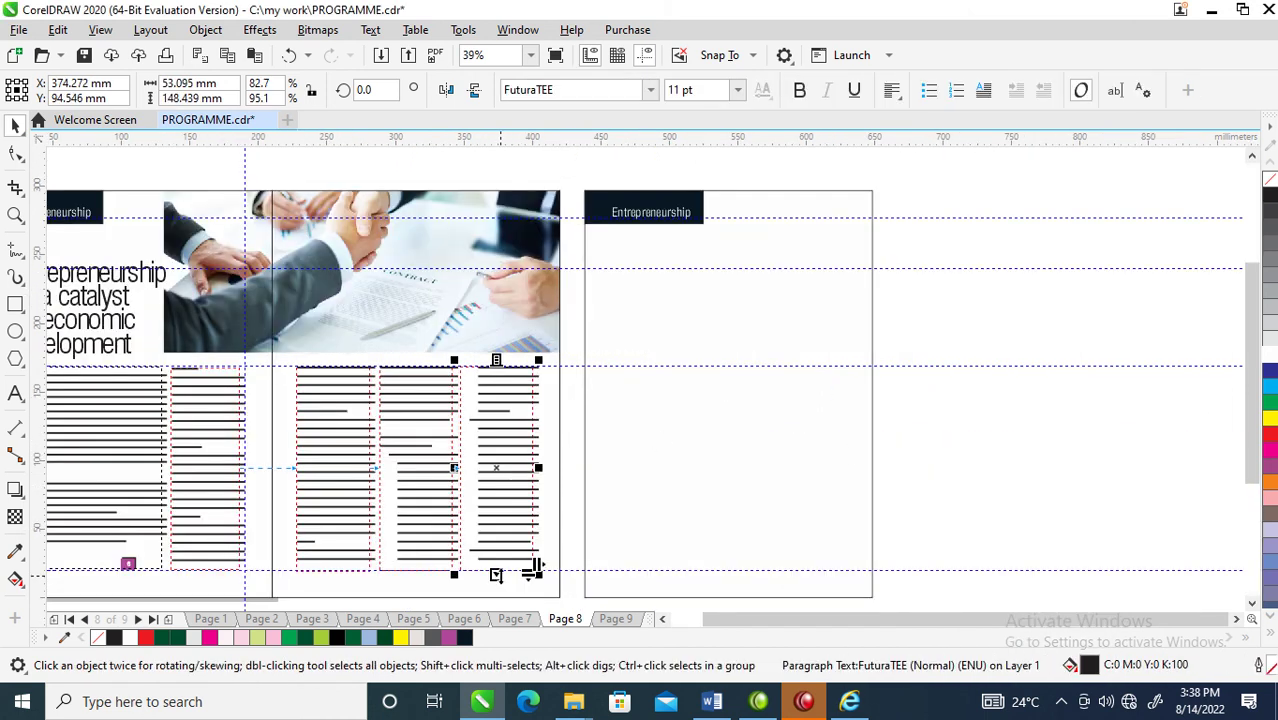
left_click(495, 574)
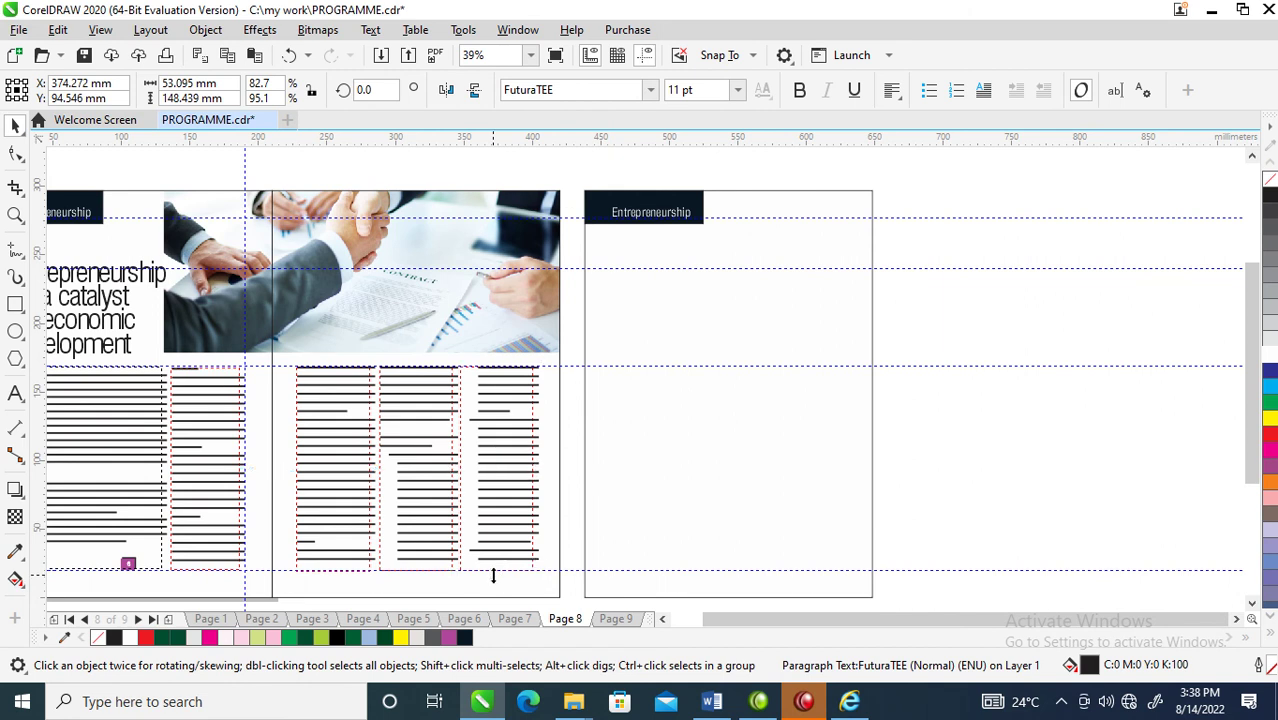
left_click_drag(919, 249, 1030, 588)
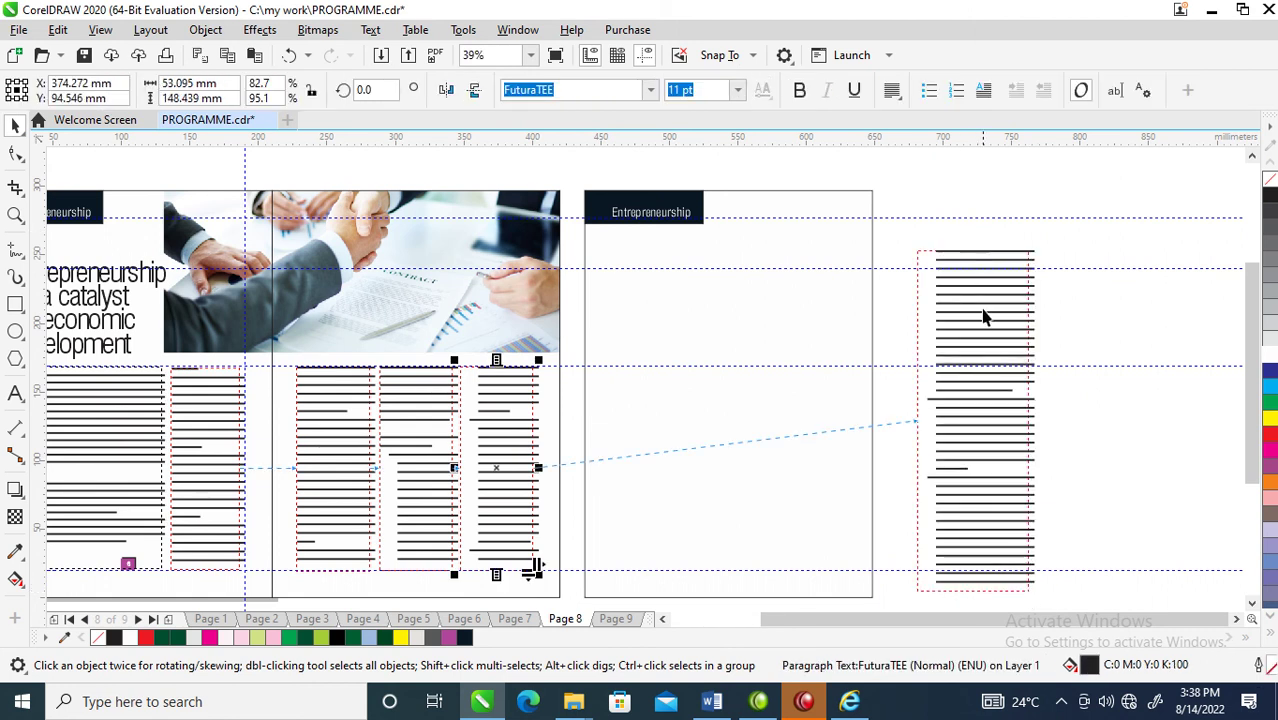
- Move the new text frame onto the new page under the Entrepreneurship header and narrow it to about 71 mm
left_click_drag(988, 318, 673, 306)
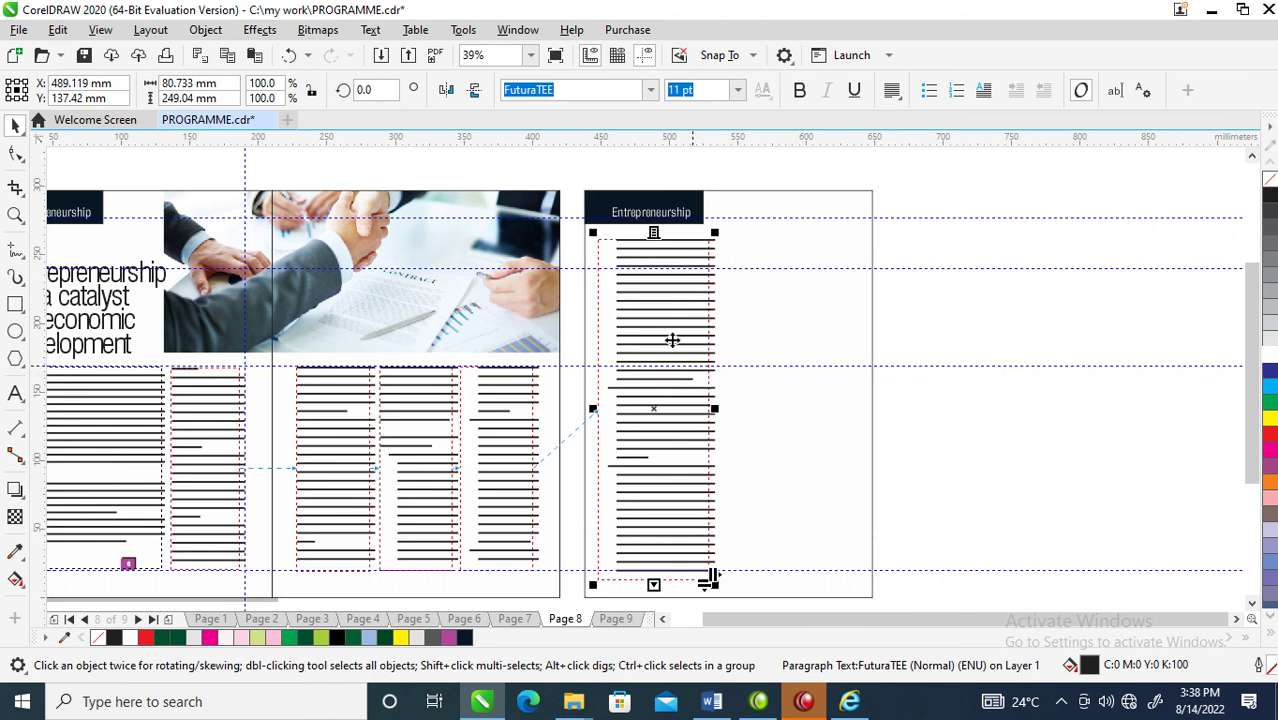
left_click_drag(720, 409, 703, 409)
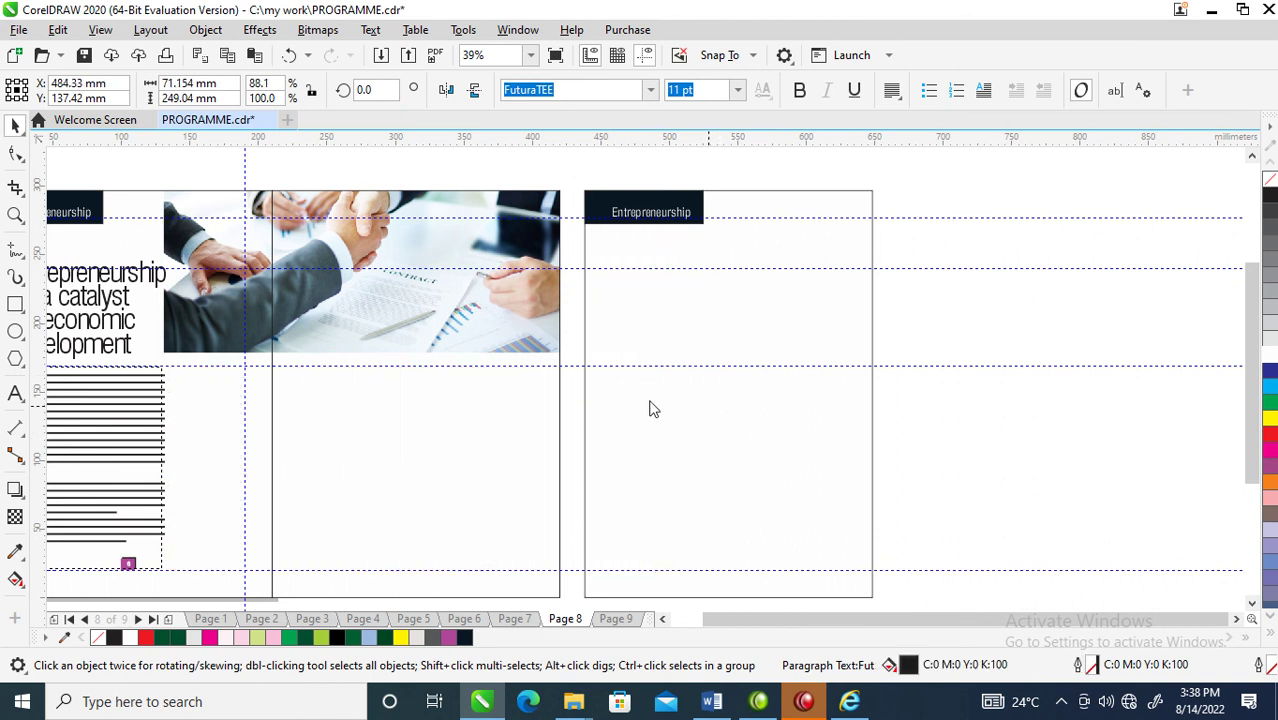
key("z")
left_click_drag(575, 361, 723, 464)
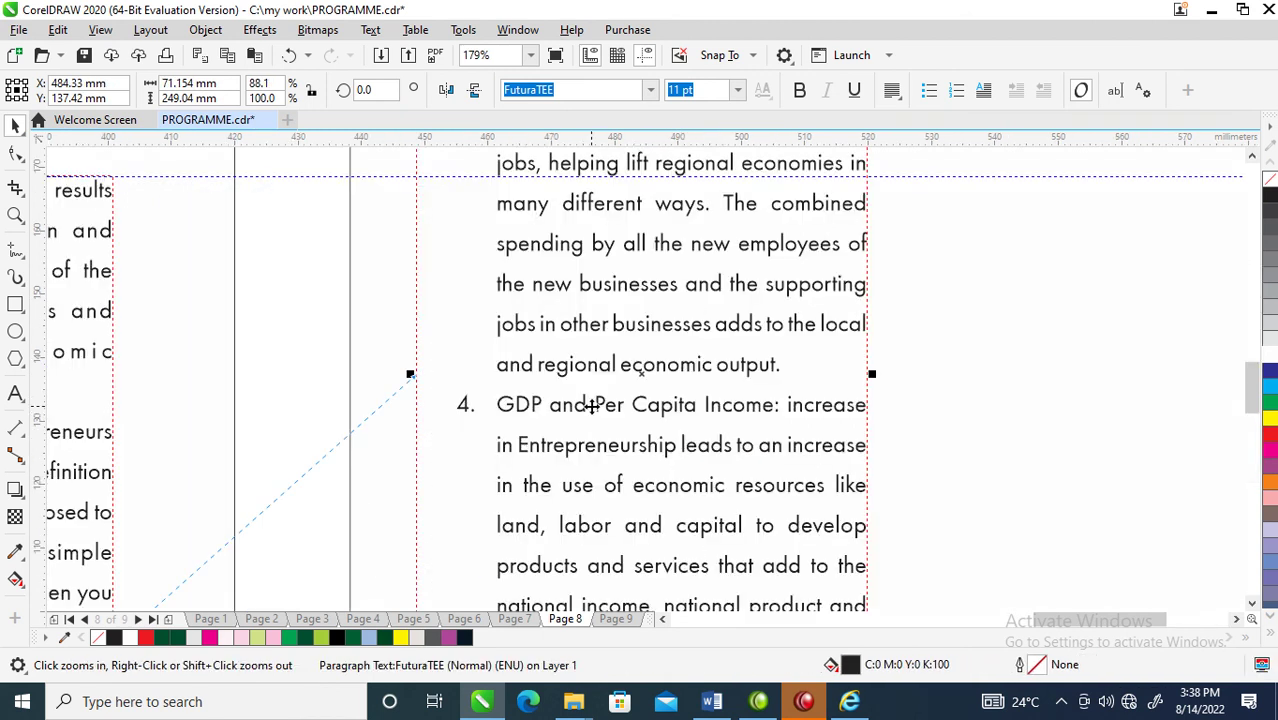
left_click_drag(593, 405, 610, 408)
- Shorten the new page's first column to about 240 mm and continue its overflow in a linked frame about 71 by 283 mm
scroll(616, 408, "down", 4)
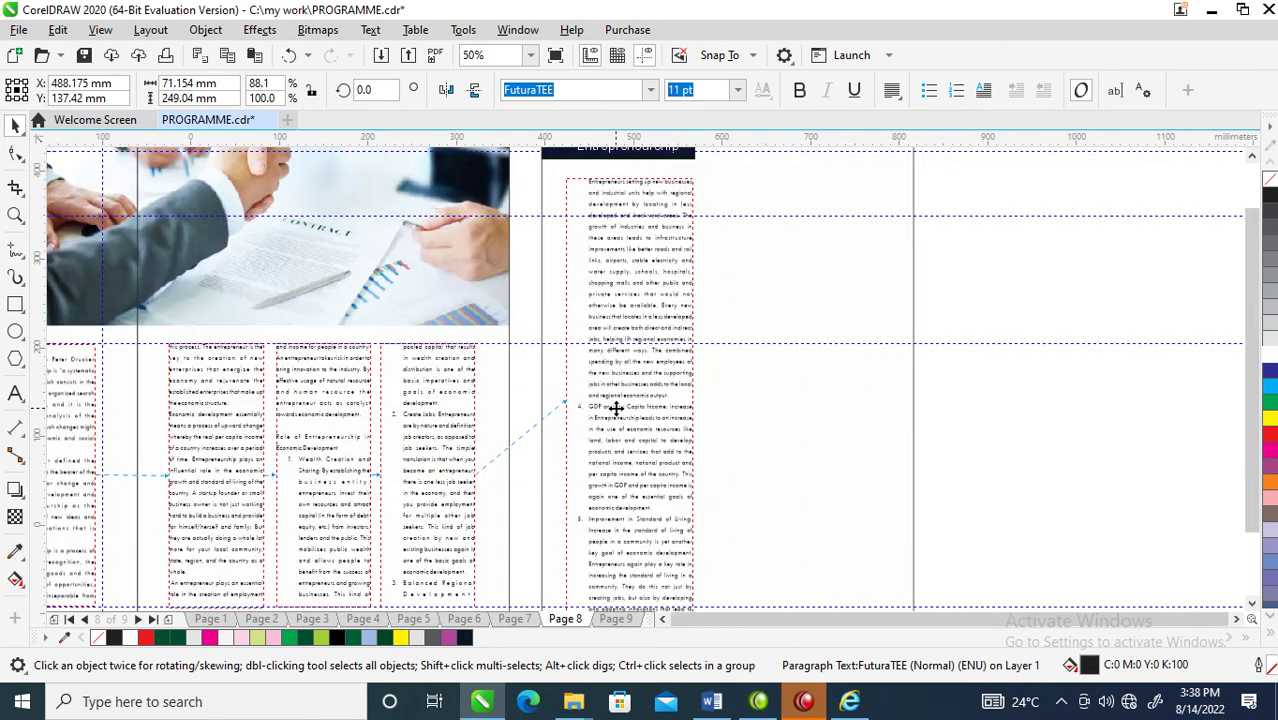
scroll(616, 408, "down", 2)
left_click_drag(622, 519, 623, 513)
left_click(620, 511)
left_click_drag(781, 272, 847, 522)
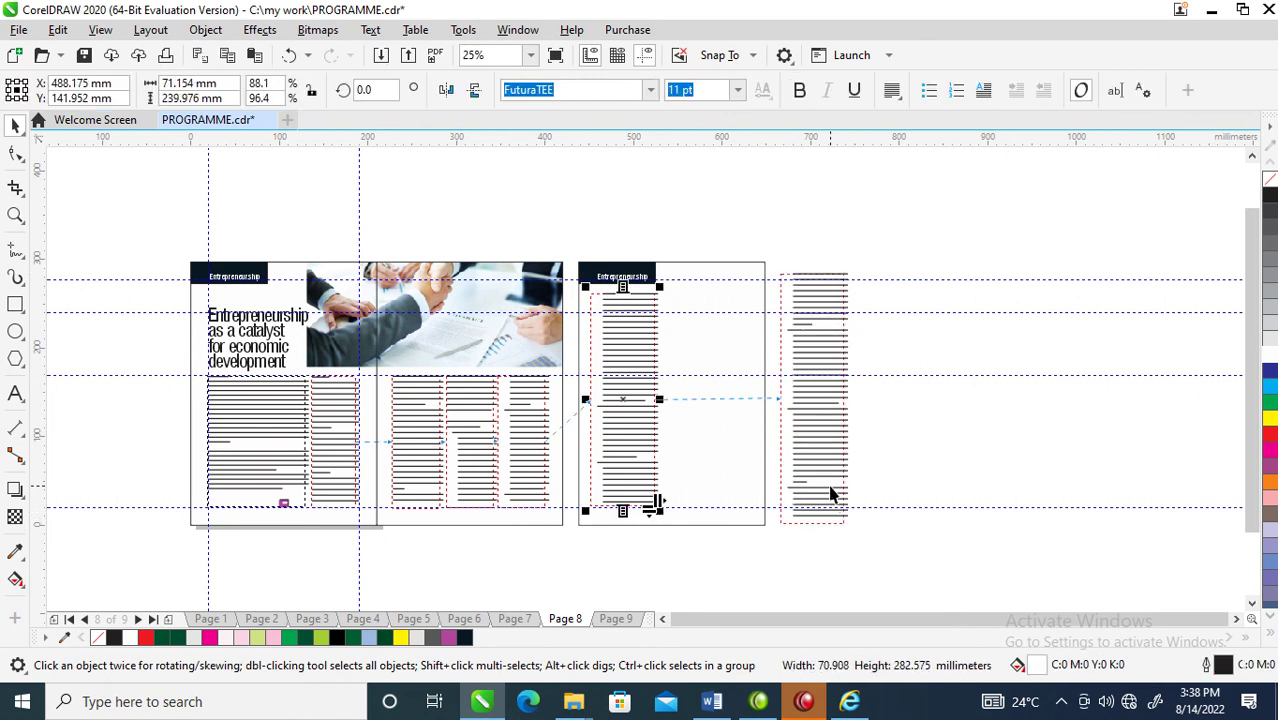
- Lower the second linked frame and left-align it with the new page's first column
left_click_drag(805, 337, 746, 435)
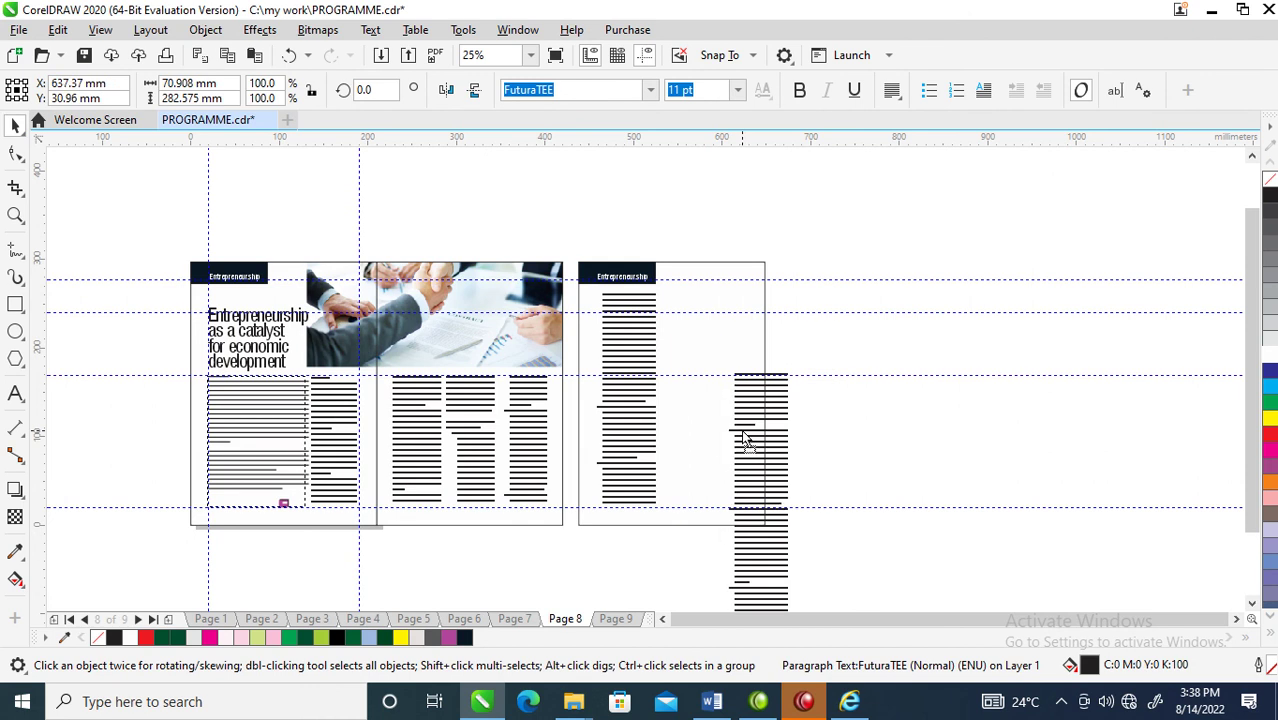
left_click(646, 395, "shift")
key("l")
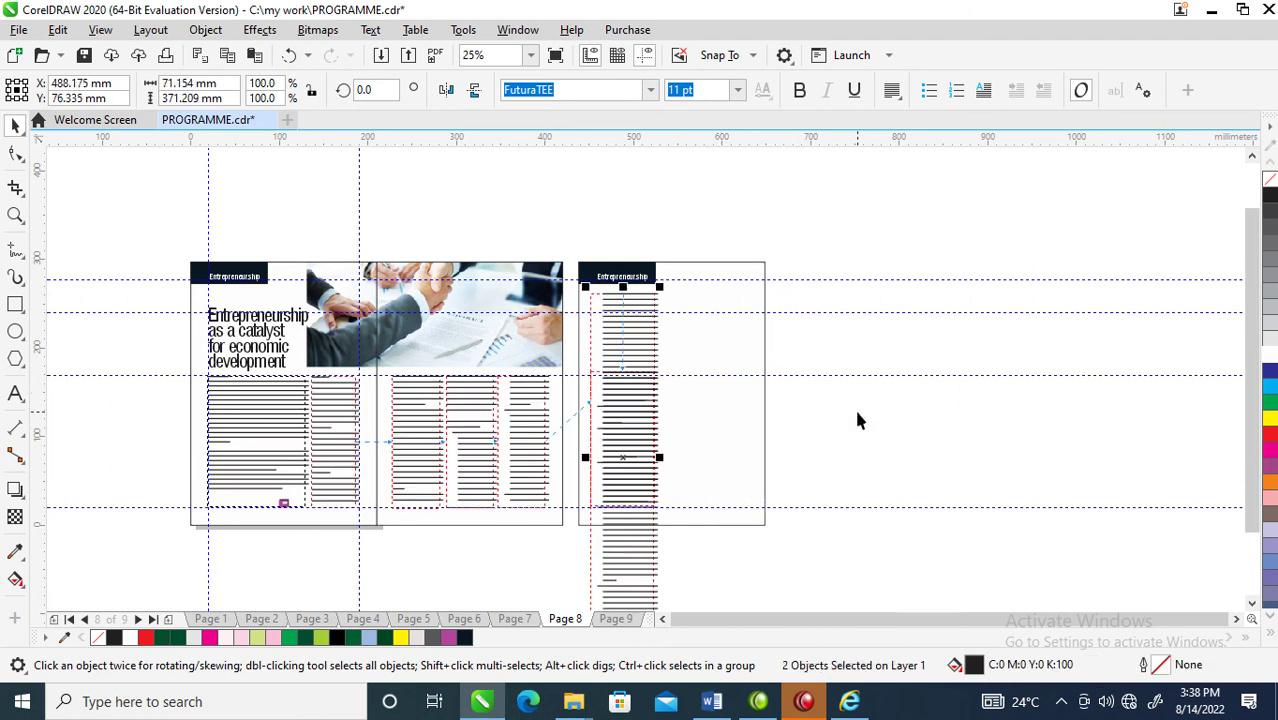
key("Escape")
- Move the second linked frame beside the new page's first column and align their top edges
key("z")
left_click_drag(545, 338, 755, 458)
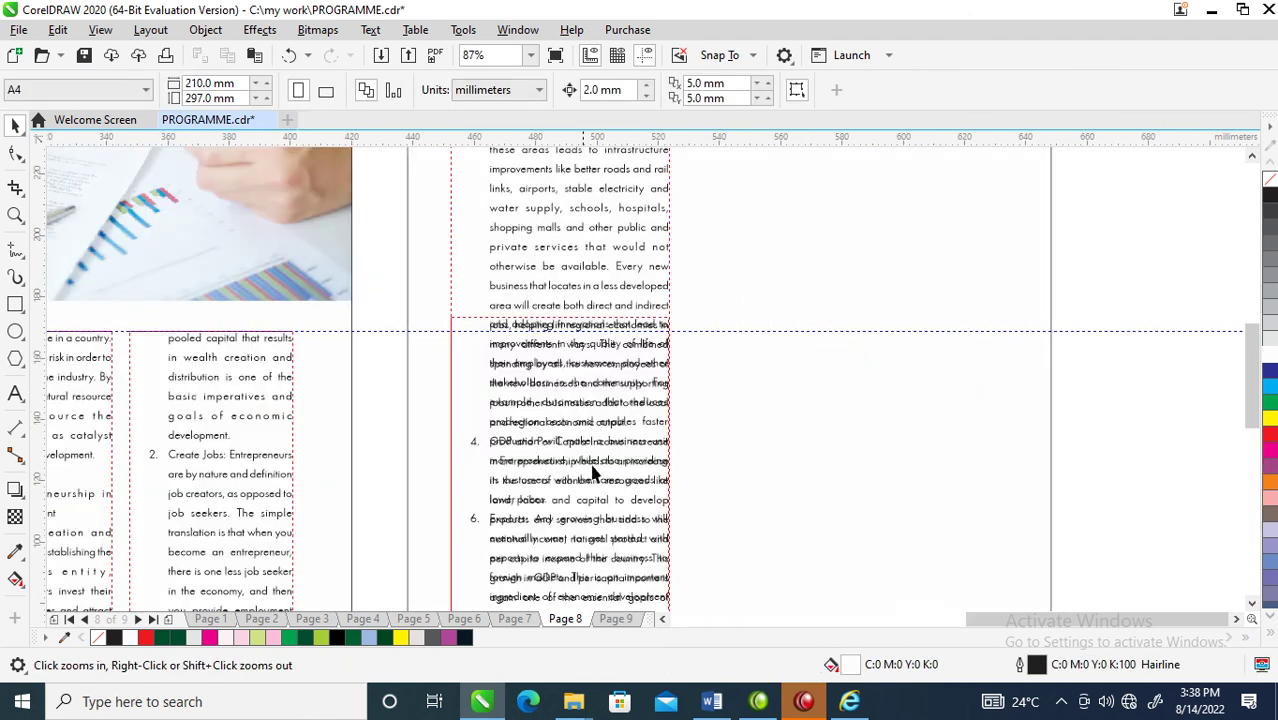
key("space")
left_click_drag(565, 430, 791, 435)
left_click_drag(743, 368, 762, 394)
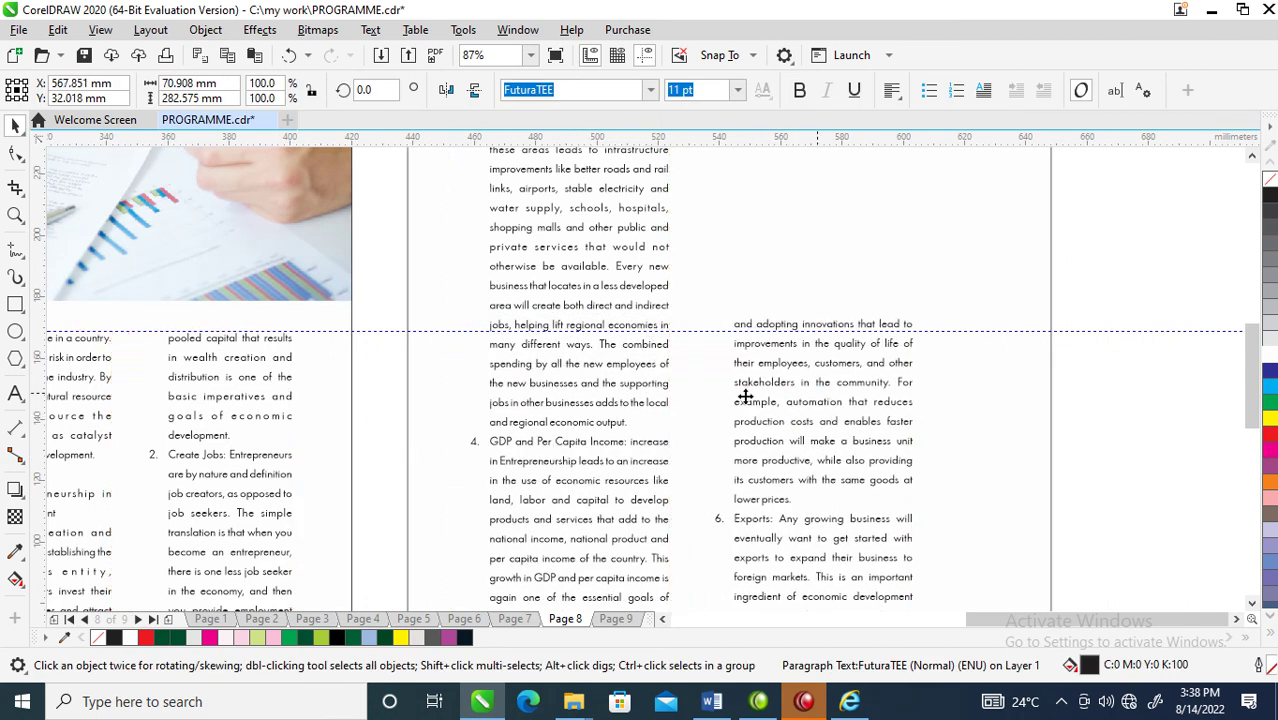
left_click(598, 266, "shift")
key("t")
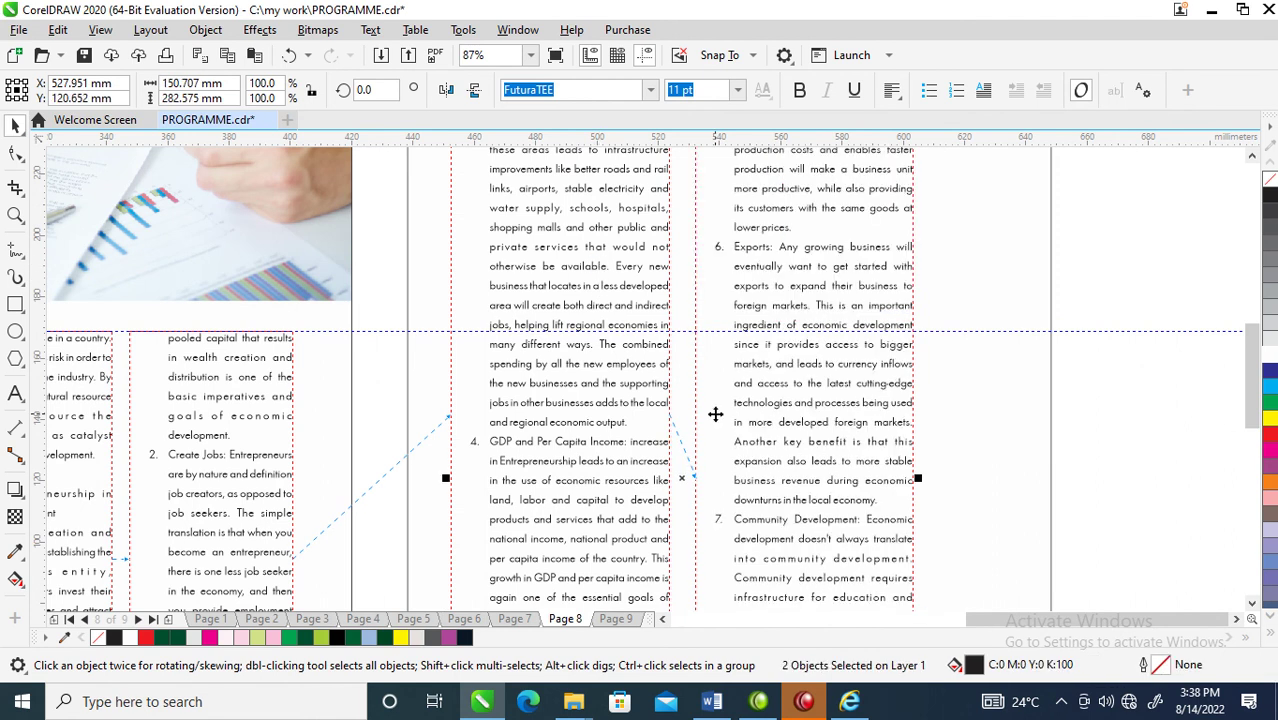
- Shorten the new page's second column to about 247 mm and continue its overflow in a linked frame about 129 by 250 mm
scroll(715, 413, "down", 5)
key("z")
left_click_drag(533, 277, 866, 535)
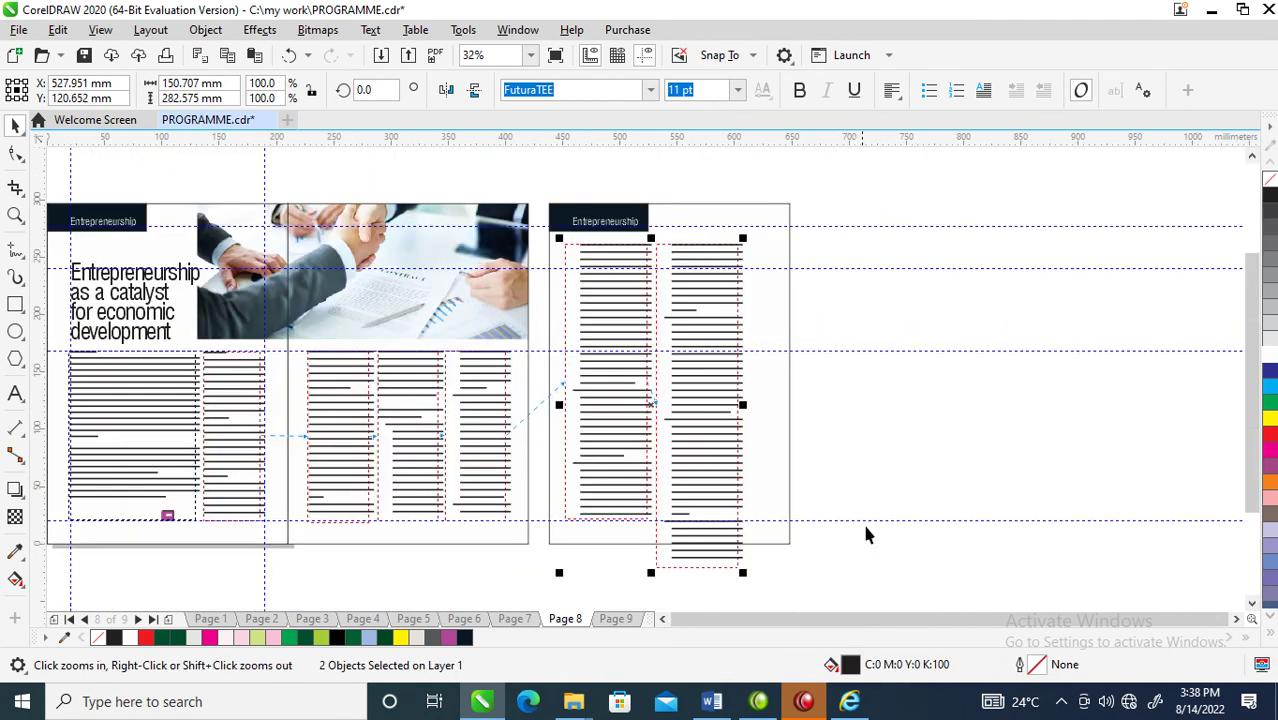
key("space")
left_click(689, 503)
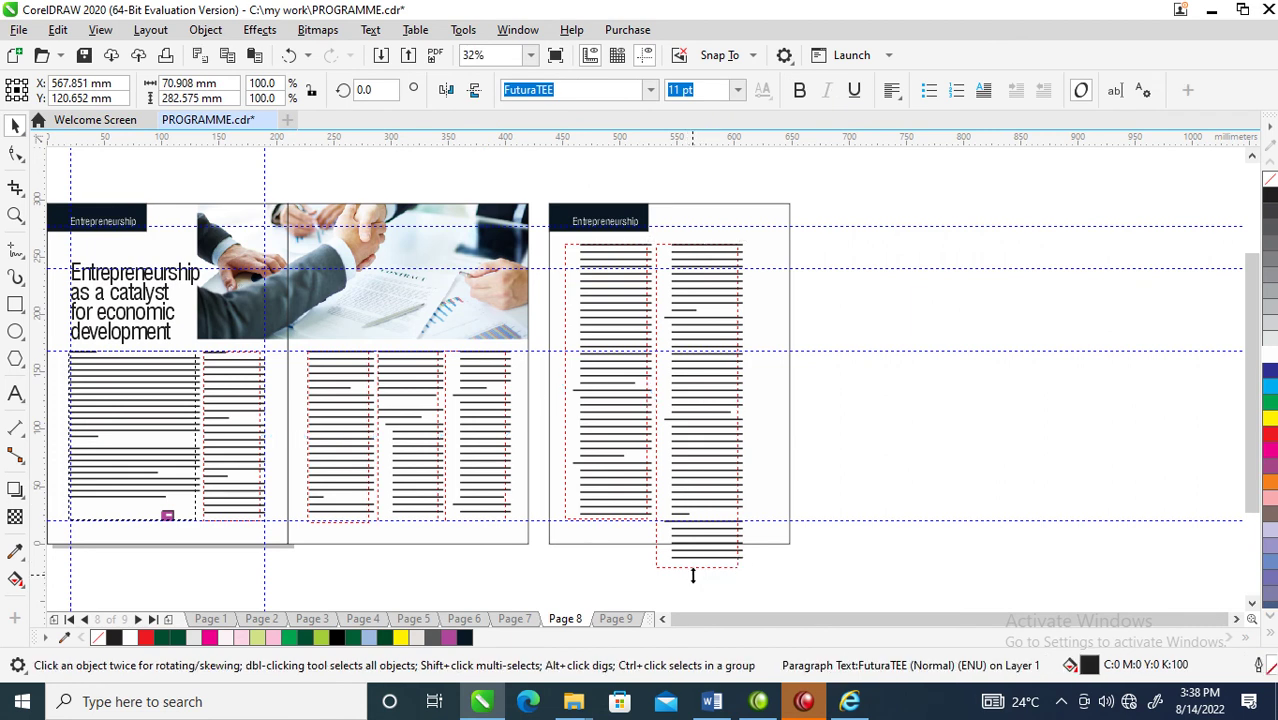
left_click_drag(692, 576, 690, 528)
left_click(697, 532)
left_click_drag(824, 234, 972, 518)
- Lower the third linked frame and left-align it with the new page's second column
left_click_drag(919, 331, 940, 422)
left_click(724, 378, "shift")
key("l")
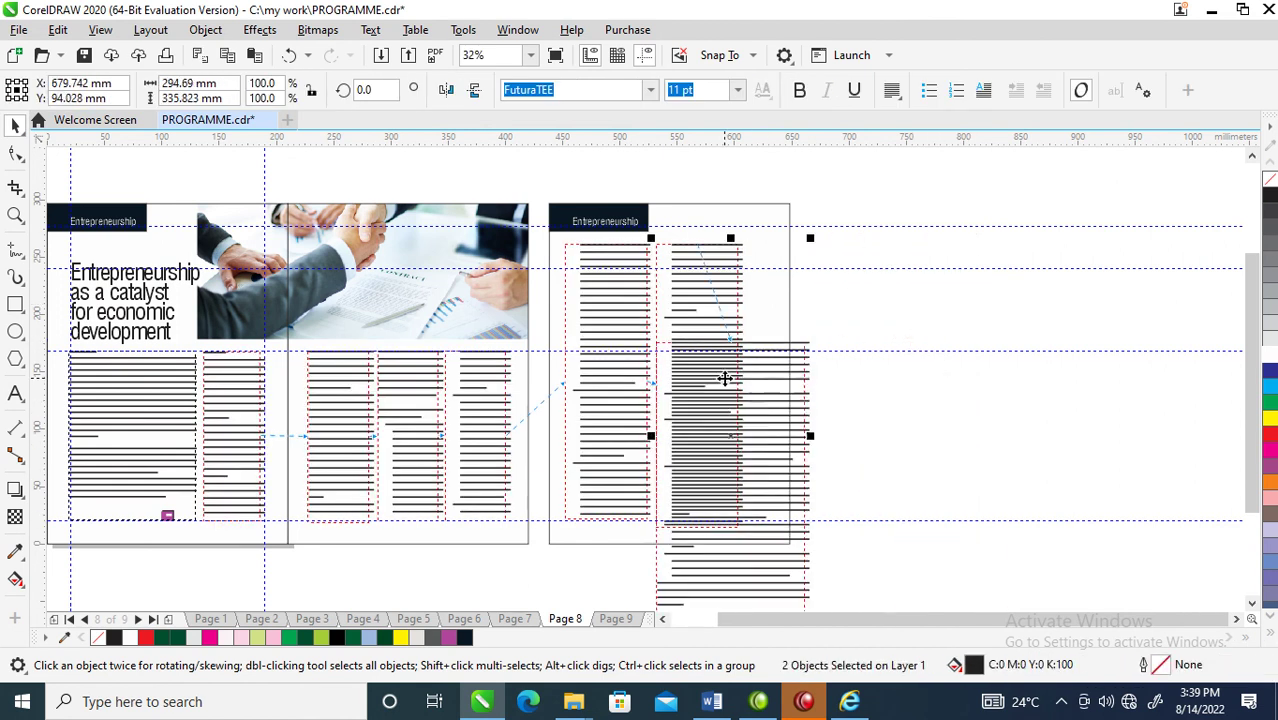
- Narrow the third linked frame to about 71 mm and place it beside the second column, top-aligned with it
left_click(840, 388)
left_click(775, 405)
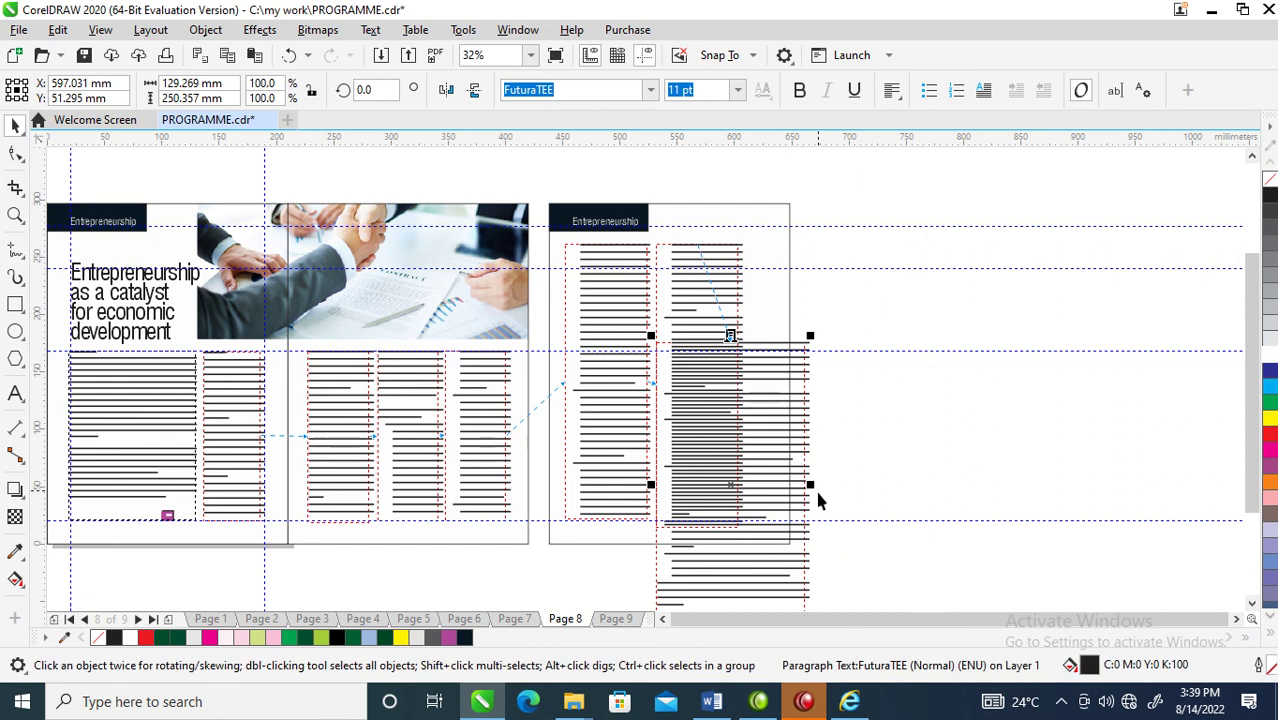
left_click_drag(811, 486, 747, 508)
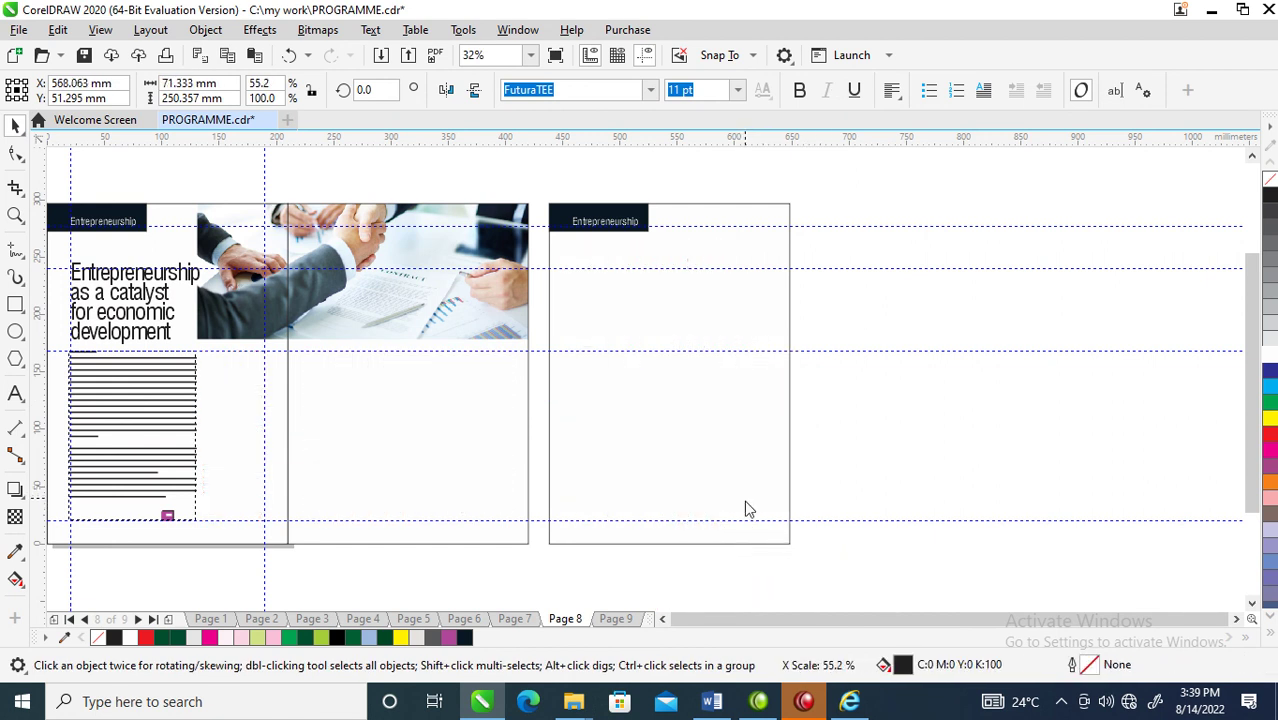
left_click_drag(713, 420, 804, 423)
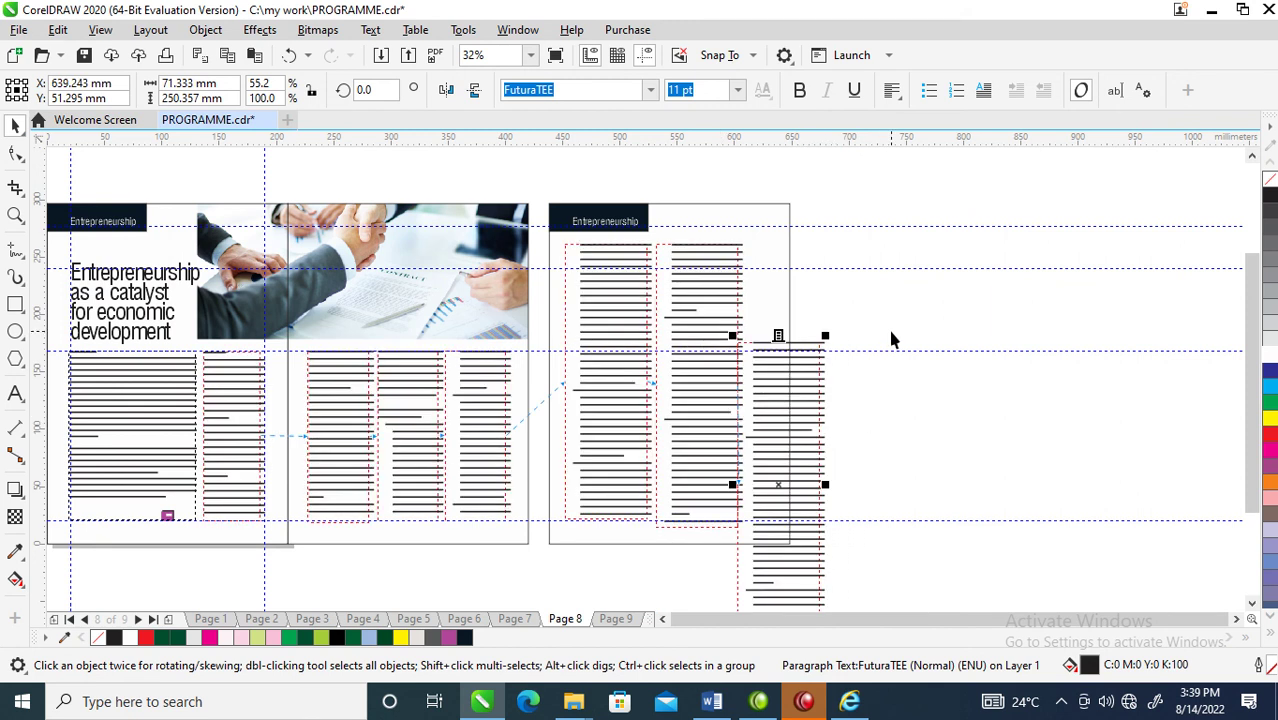
left_click(711, 279, "shift")
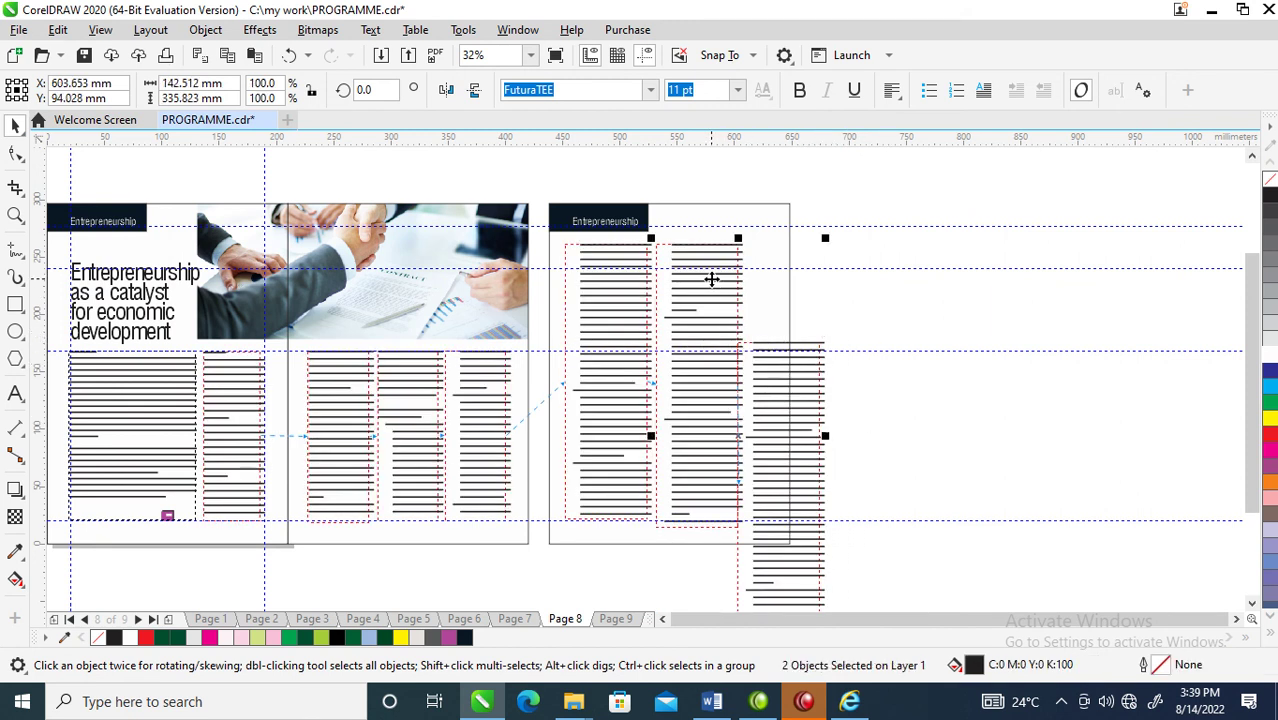
key("t")
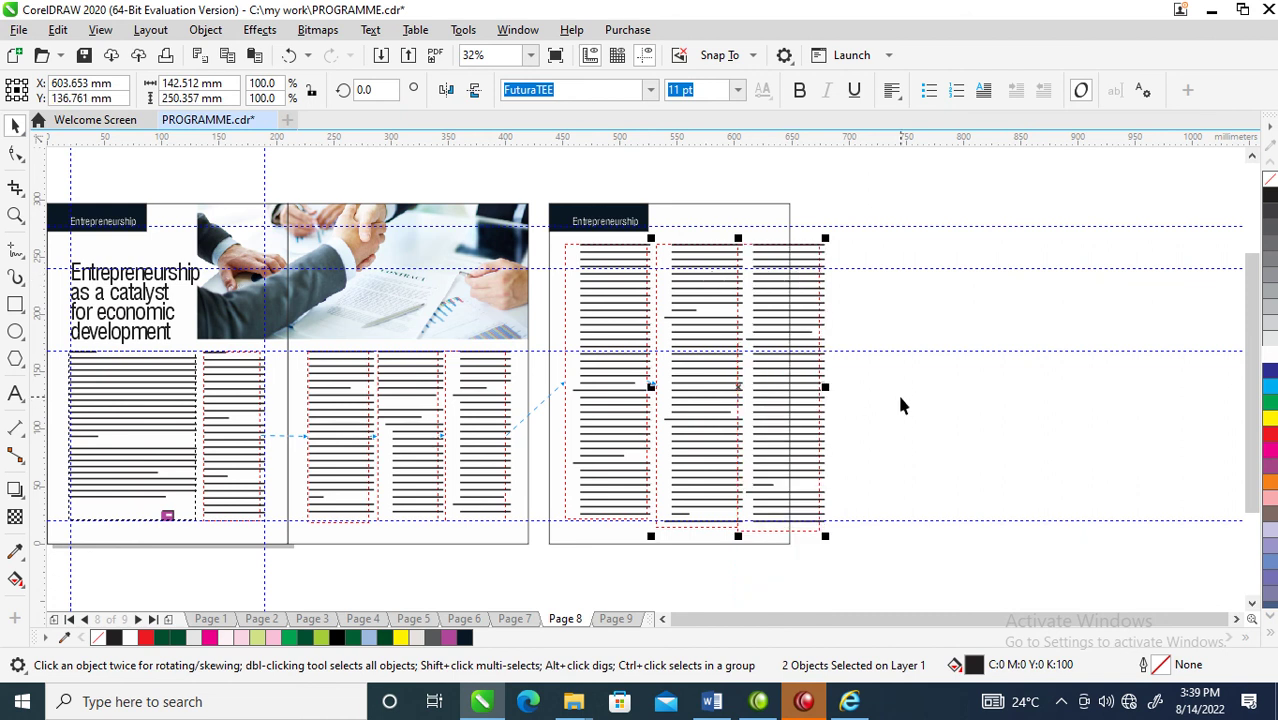
- Narrow the new page's three columns together to a total width of about 172 mm to fit inside the page
key("z")
left_click_drag(515, 222, 924, 539)
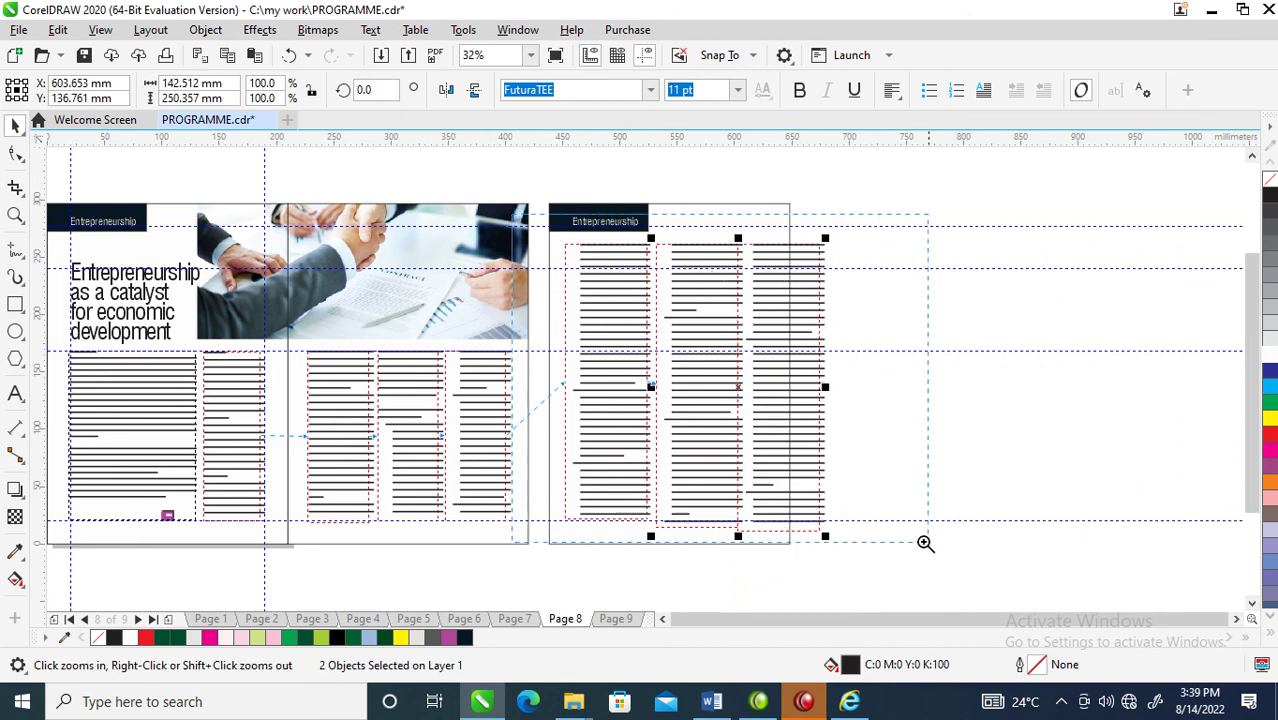
left_click(443, 262)
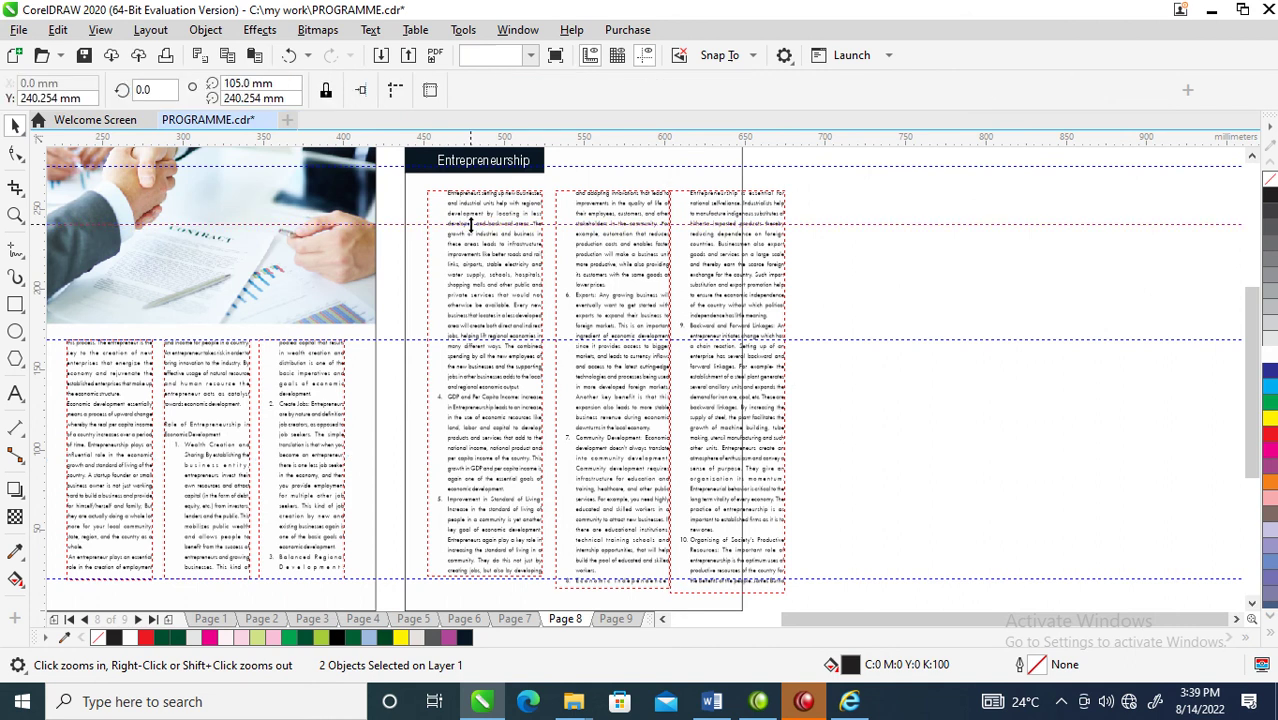
left_click(503, 204)
left_click(668, 220, "shift")
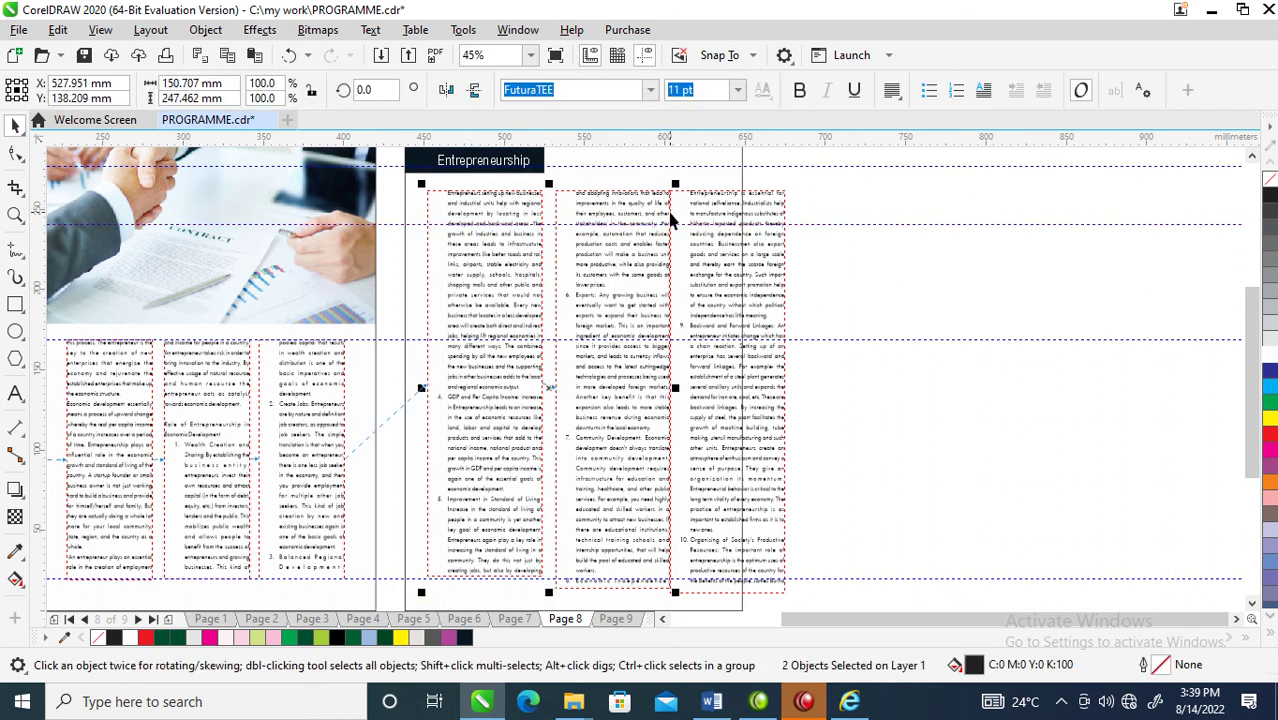
left_click(722, 226, "shift")
left_click_drag(790, 392, 718, 393)
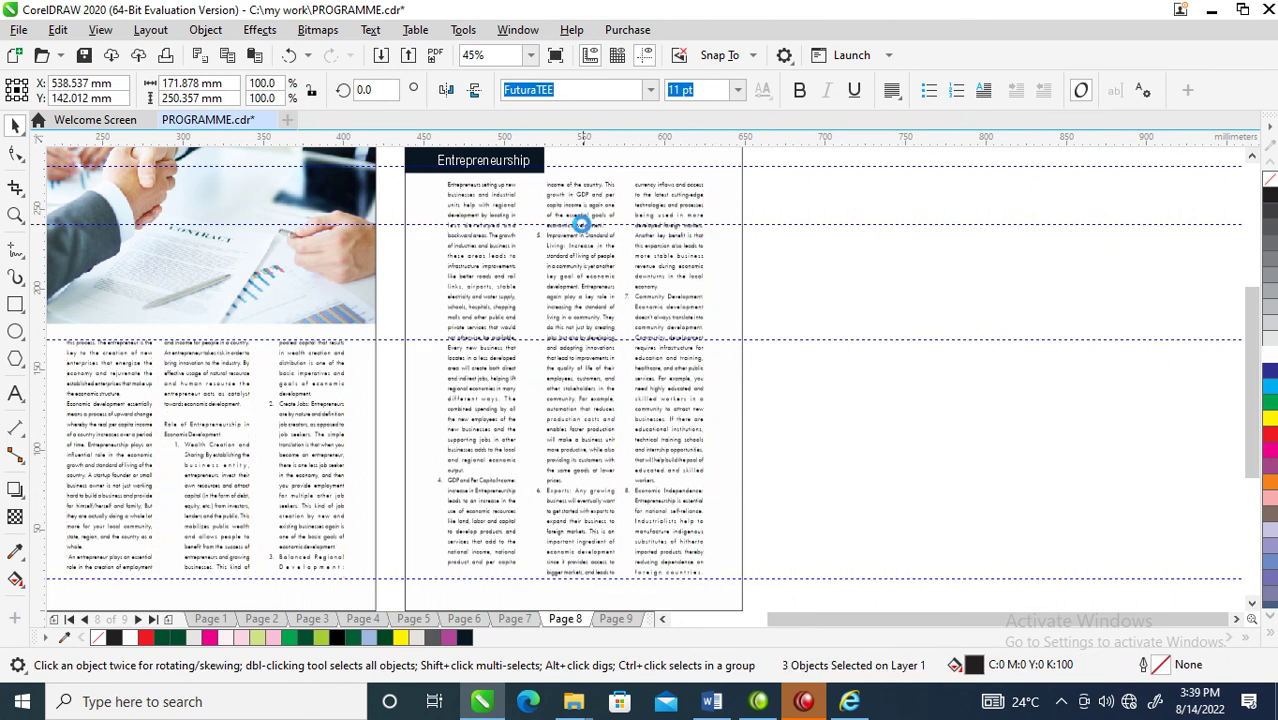
- Extend the first column on the continuation page down past the lowest horizontal guideline, to a height of about 248 mm
left_click(489, 556)
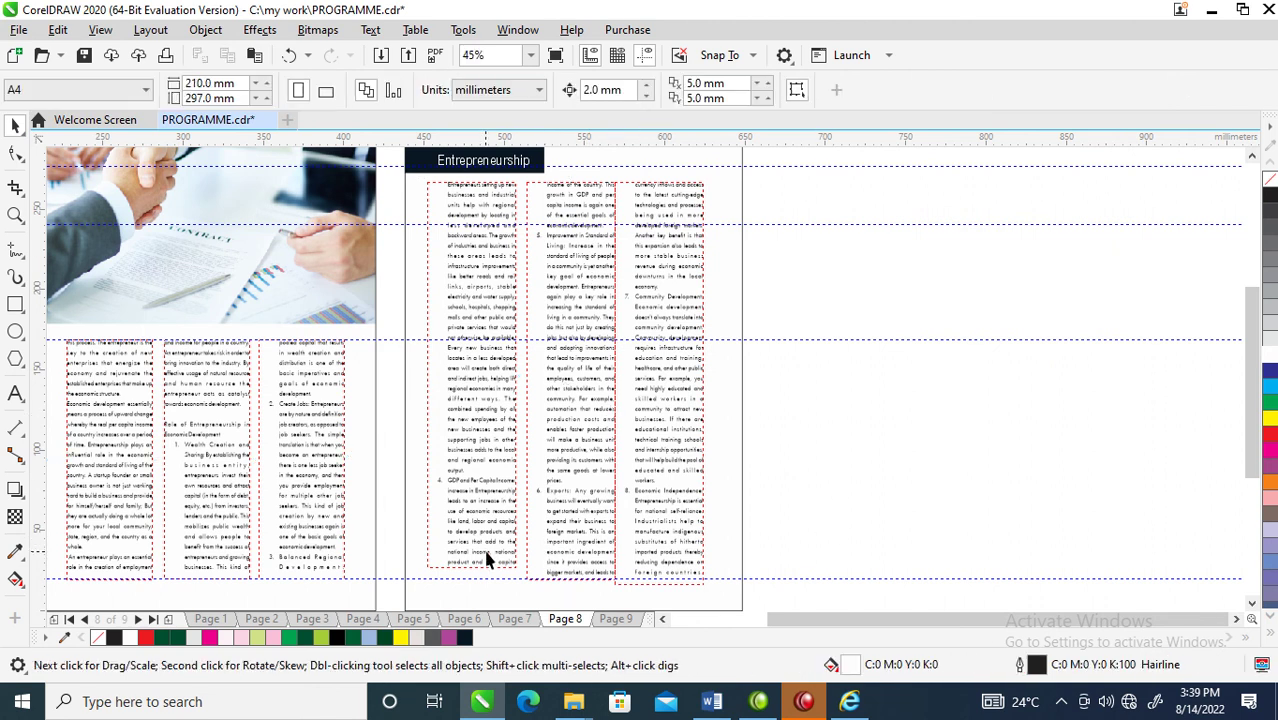
left_click_drag(516, 566, 516, 580)
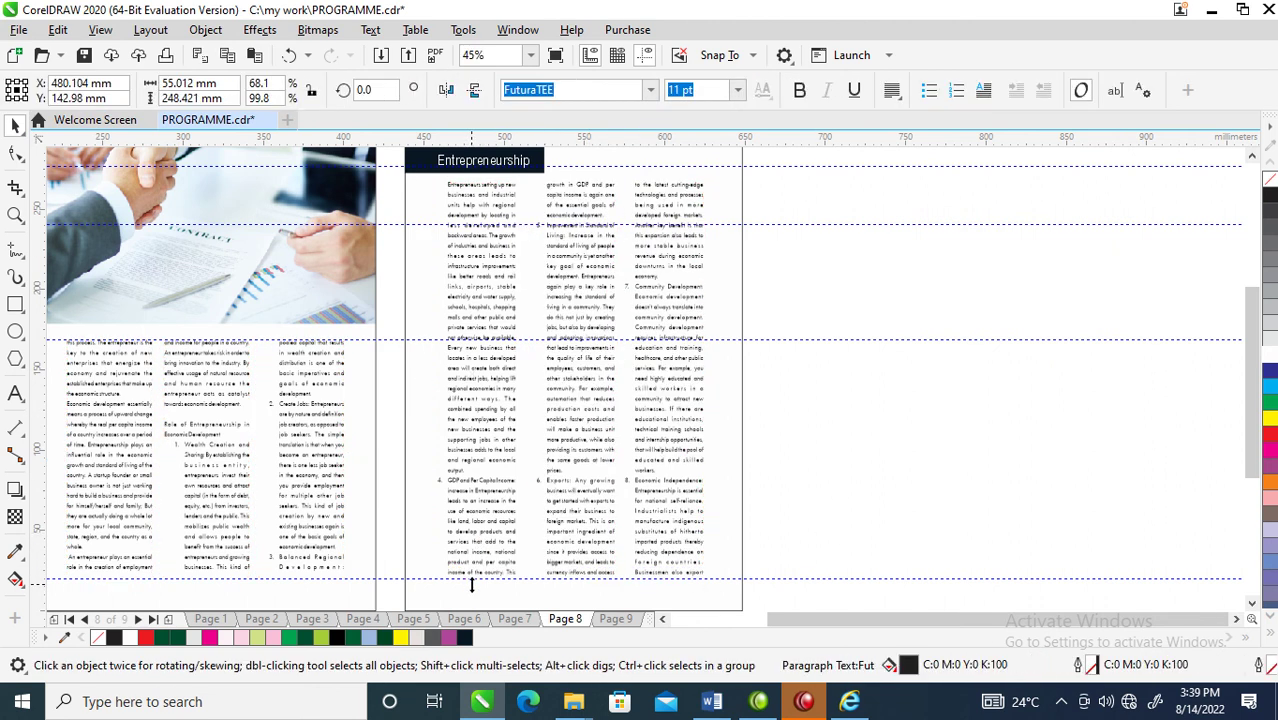
key("z")
left_click_drag(437, 442, 736, 542)
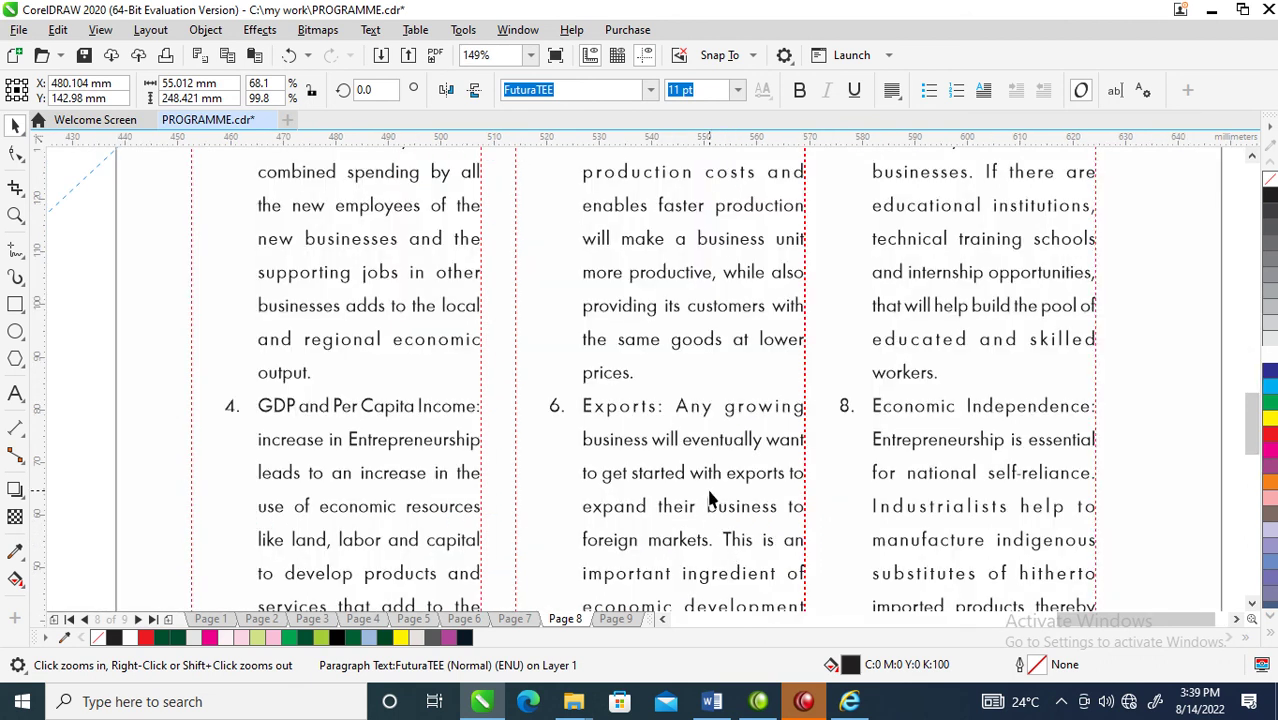
right_click(710, 497)
right_click(710, 497)
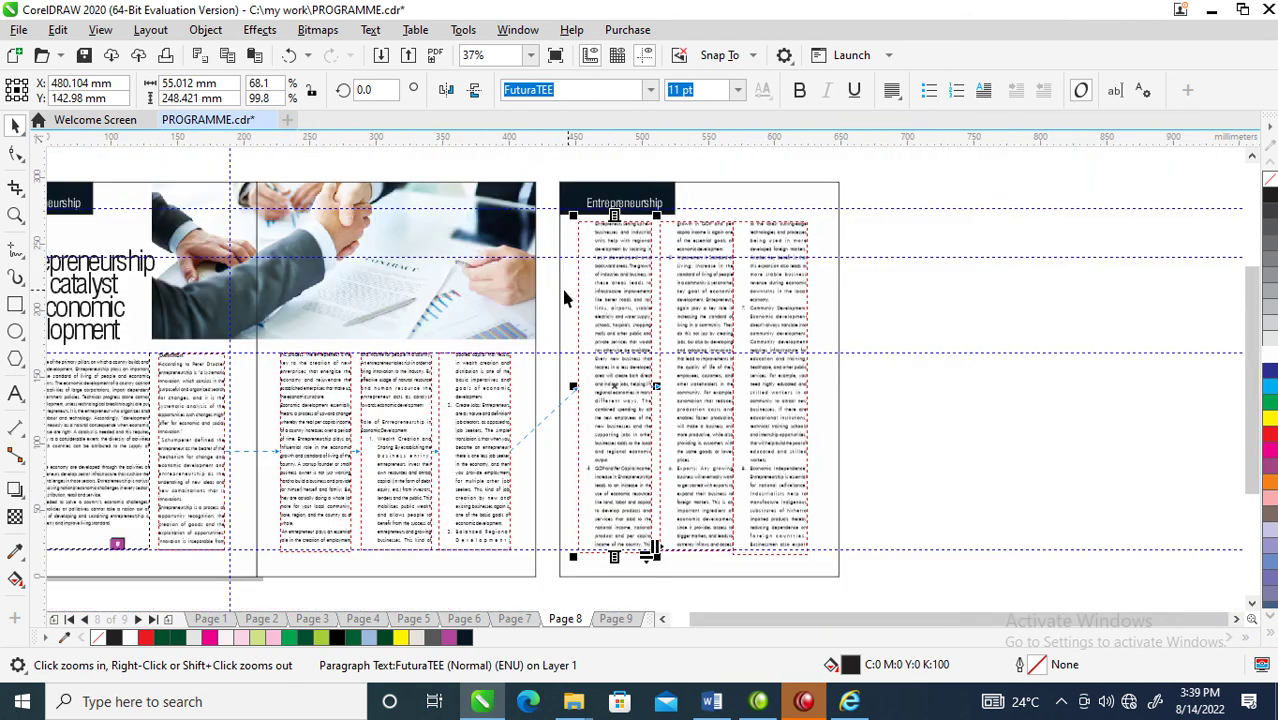
- Make the subheading "Role of Entrepreneurship in Economic Development" bold in the second column below the handshake photo
left_click_drag(243, 313, 571, 512)
left_click_drag(331, 243, 785, 525)
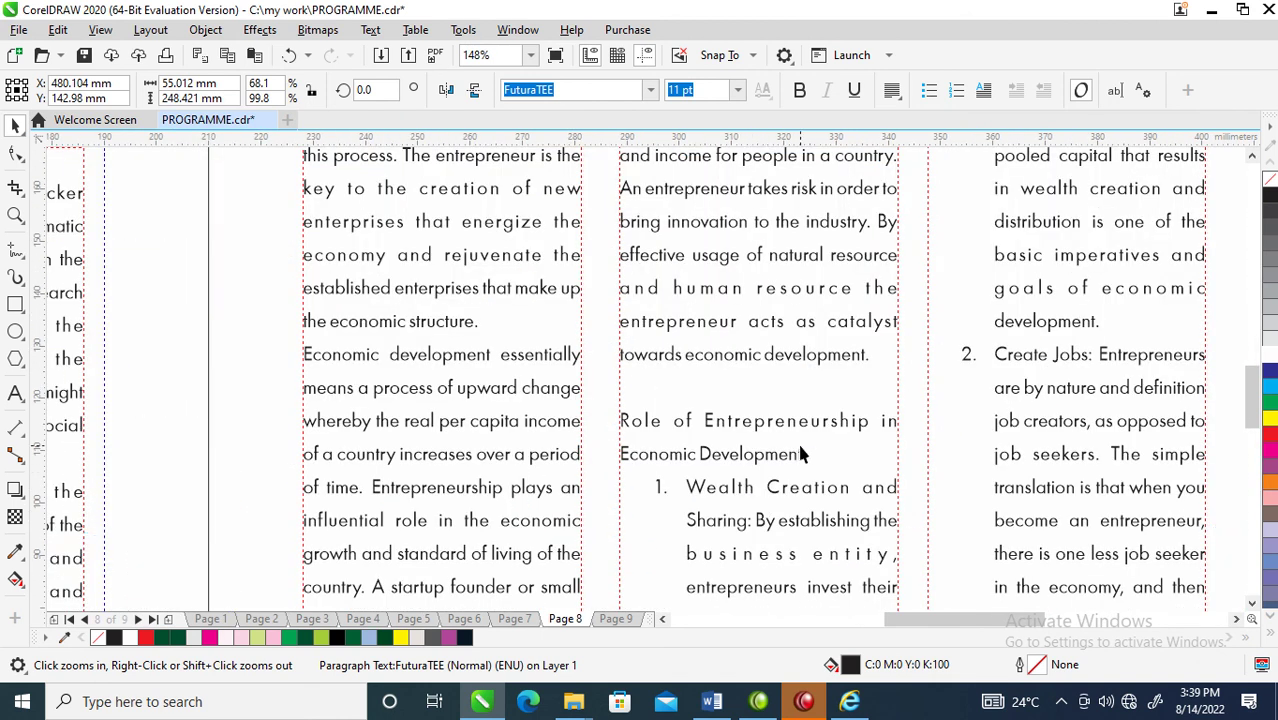
key("F8")
left_click_drag(836, 457, 620, 413)
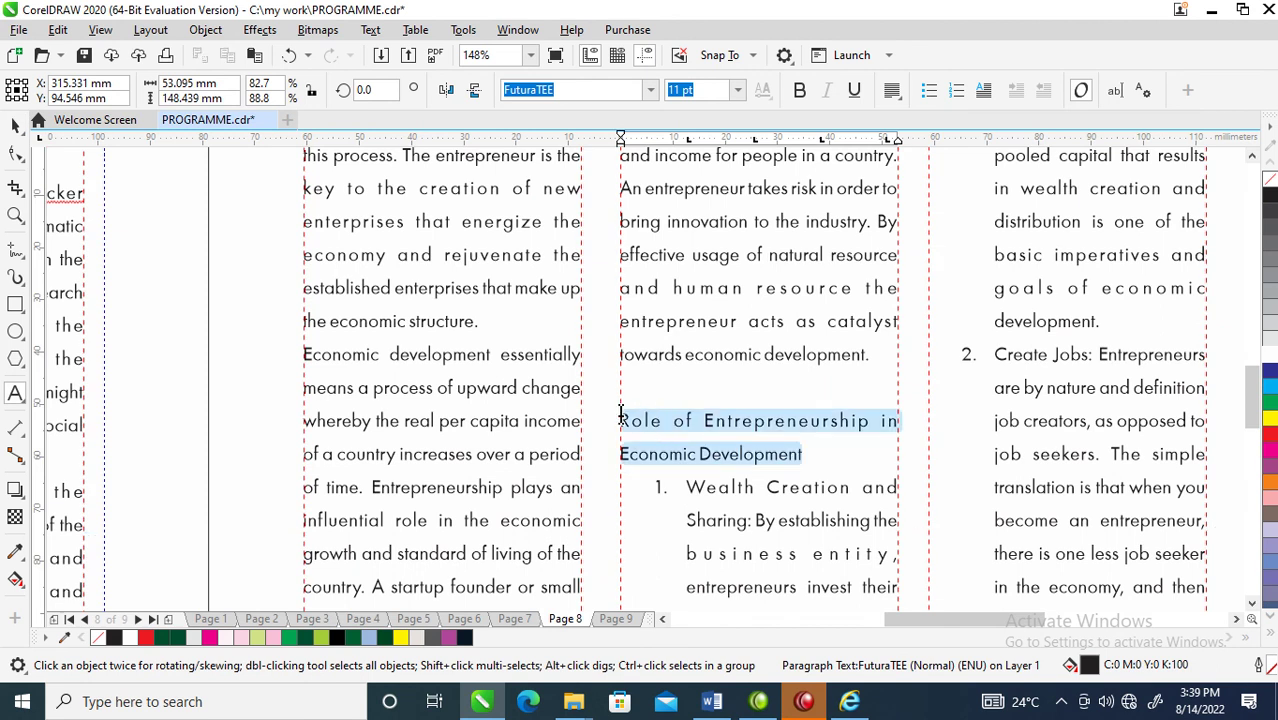
left_click(799, 90)
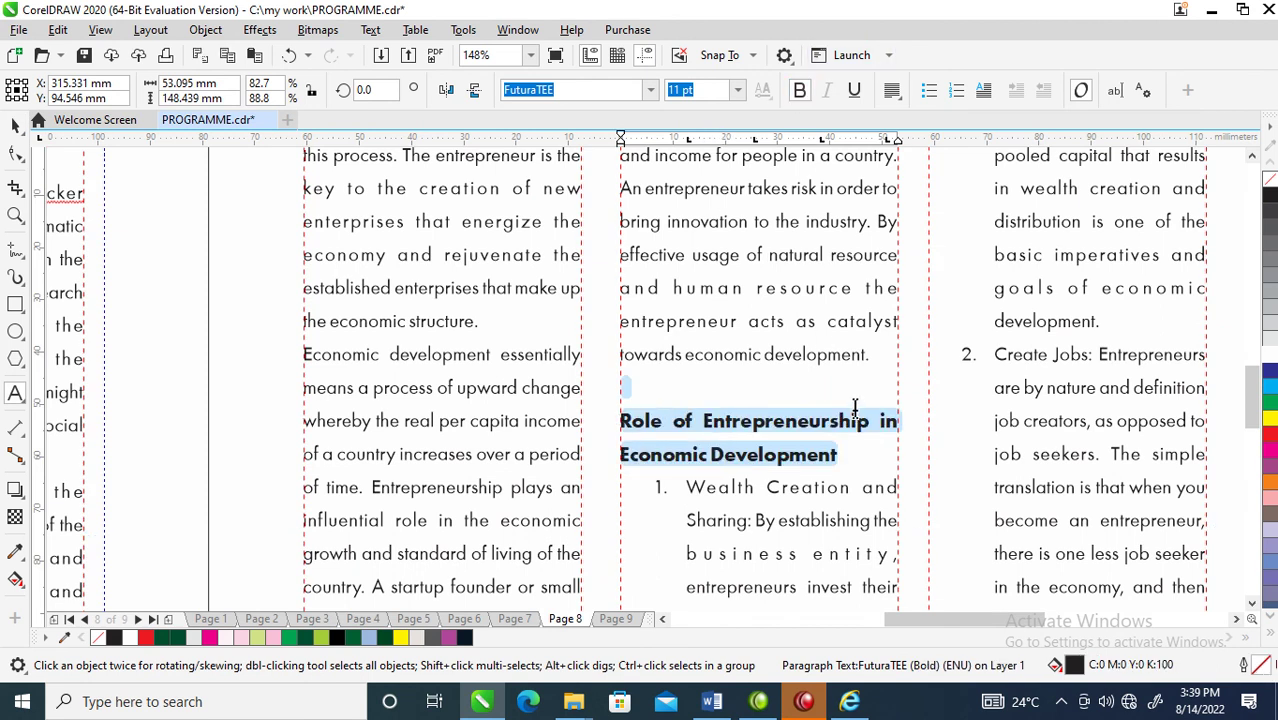
left_click(845, 442)
scroll(840, 435, "down", 4)
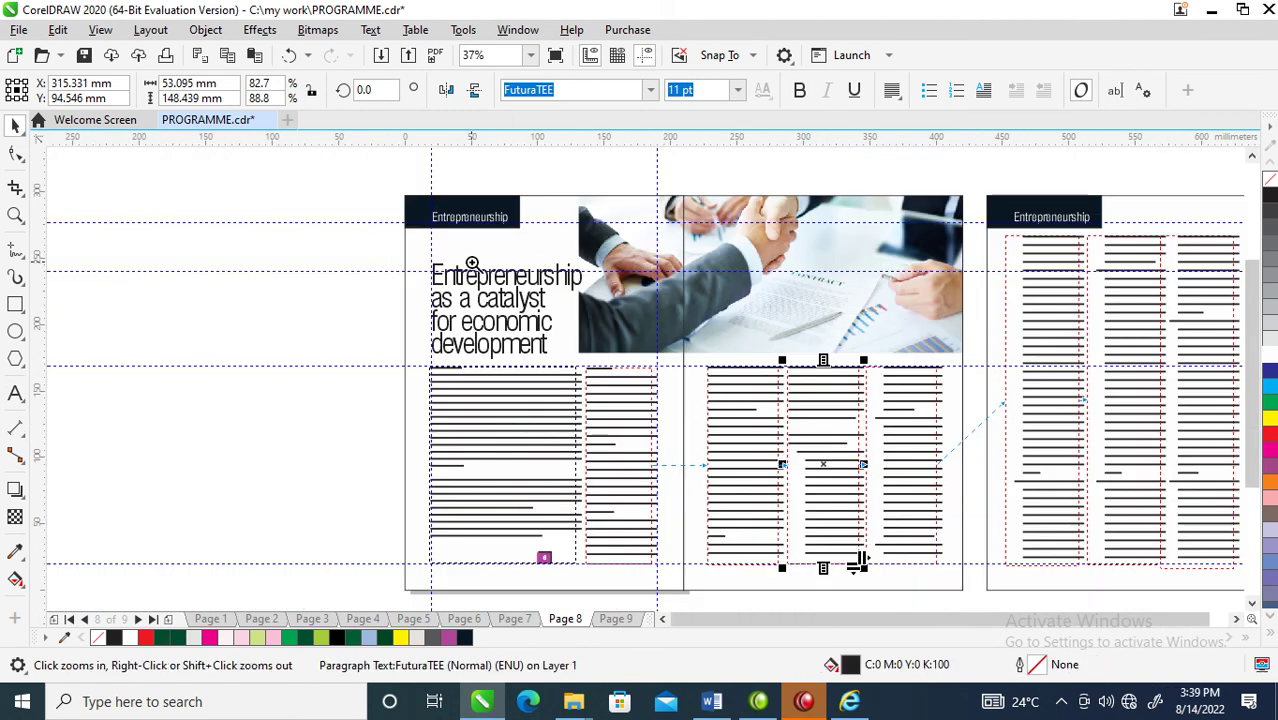
left_click_drag(410, 195, 975, 560)
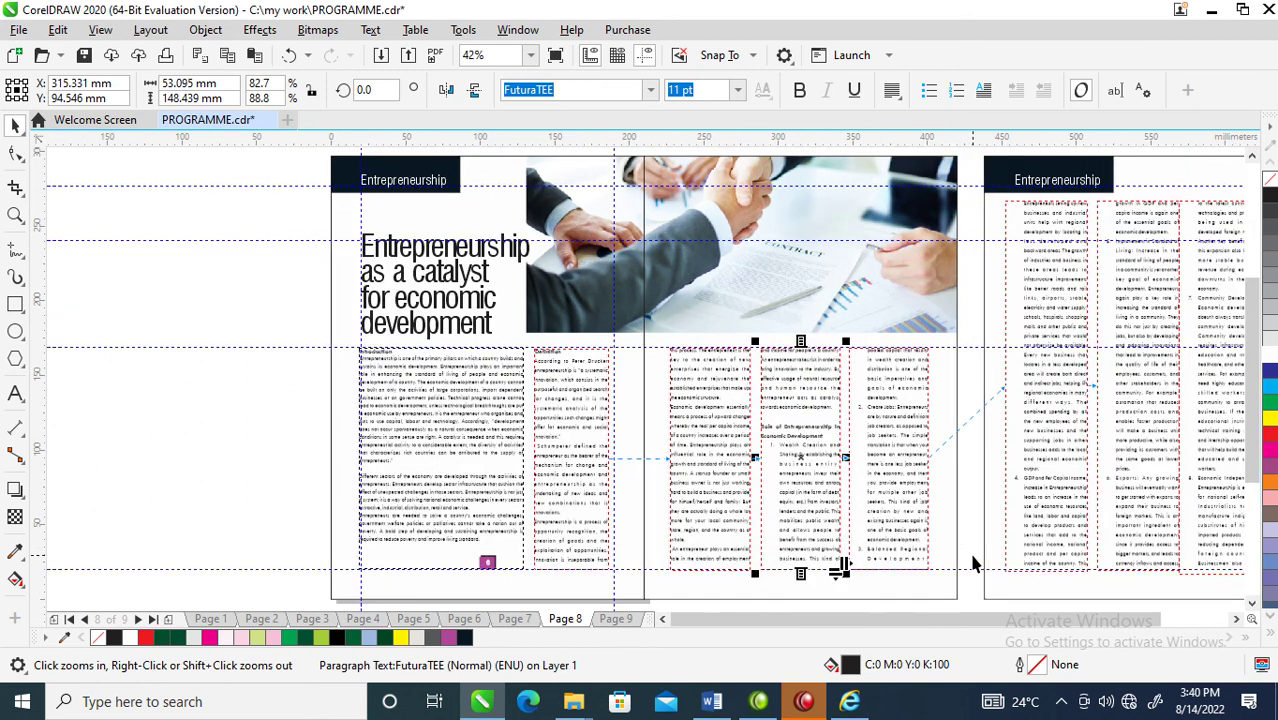
left_click(170, 256)
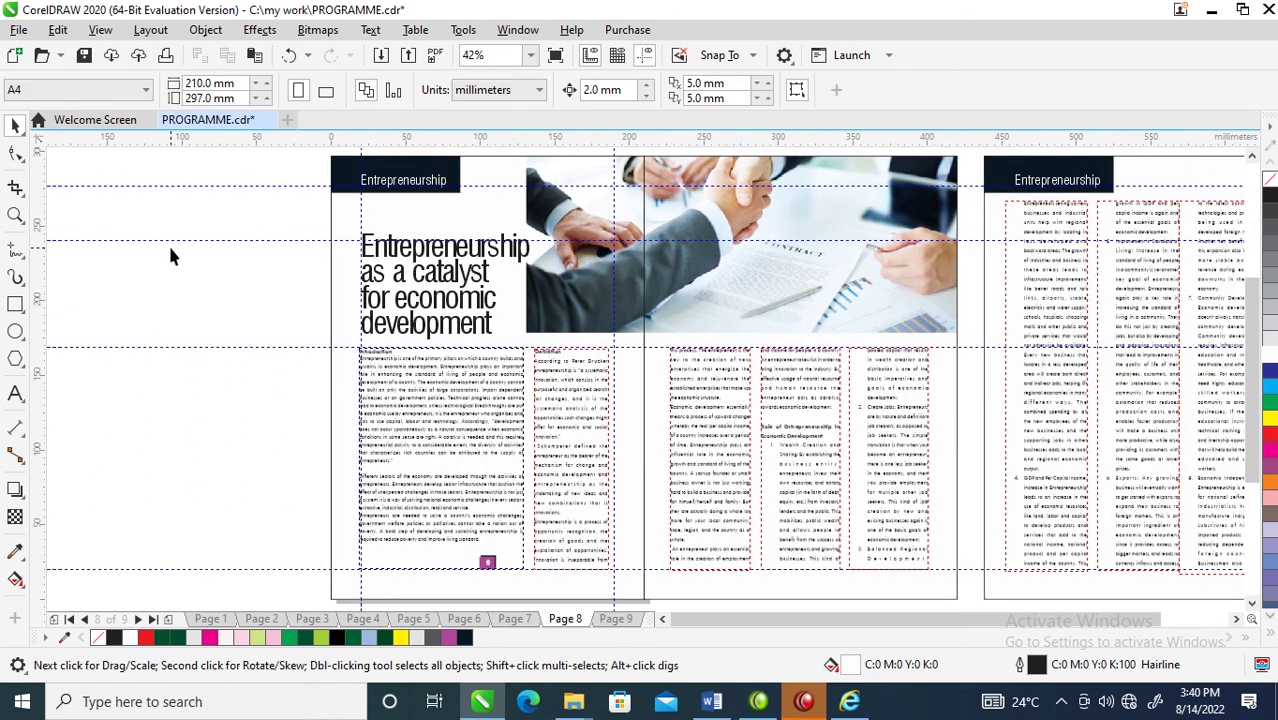